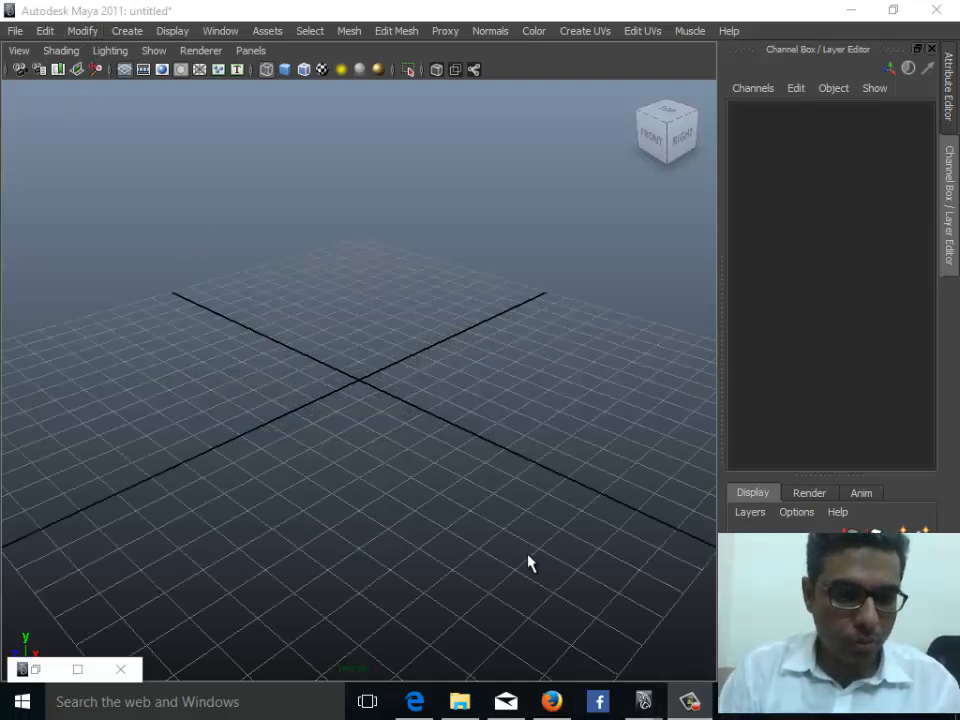
- Create a polygon pyramid on the grid in shaded mode and raise it with the Move tool
scroll(360, 560, "down", 3)
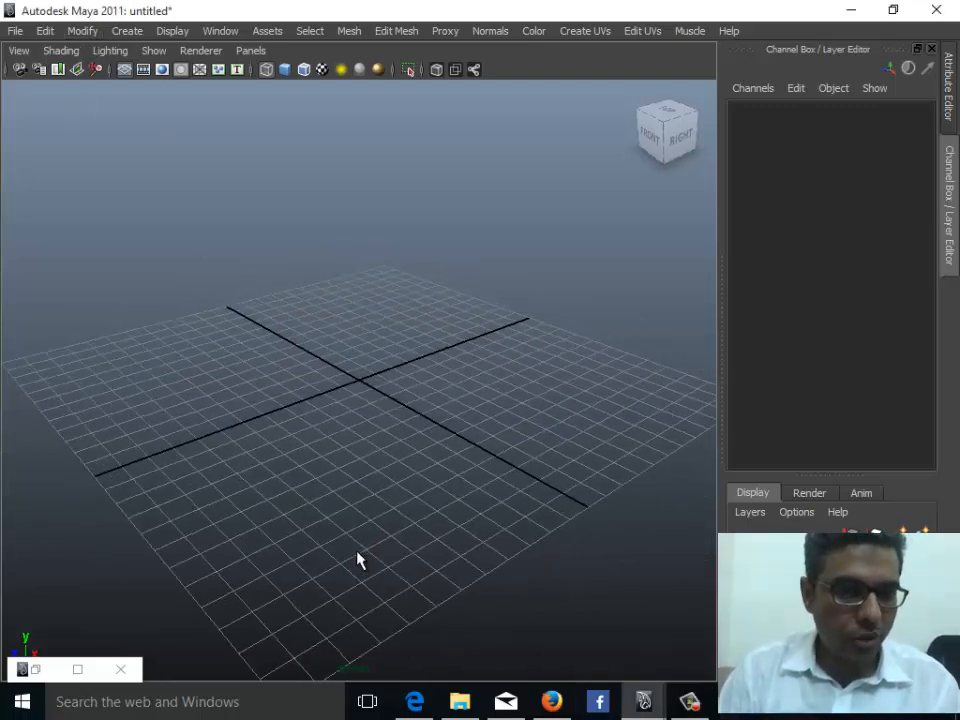
left_click(45, 31)
mouse_move(128, 32)
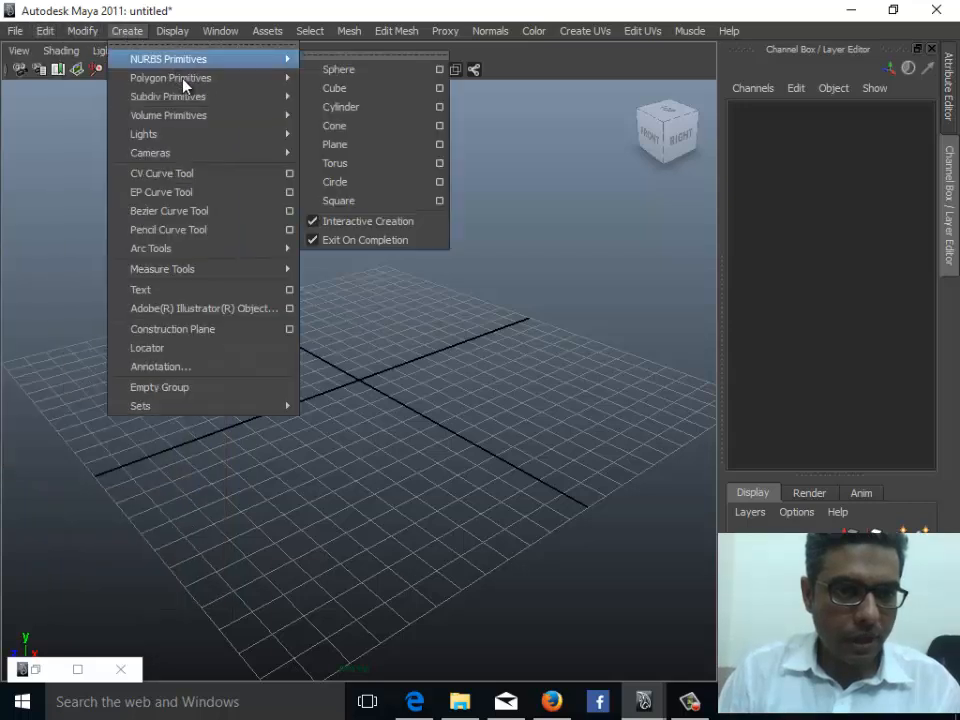
mouse_move(200, 78)
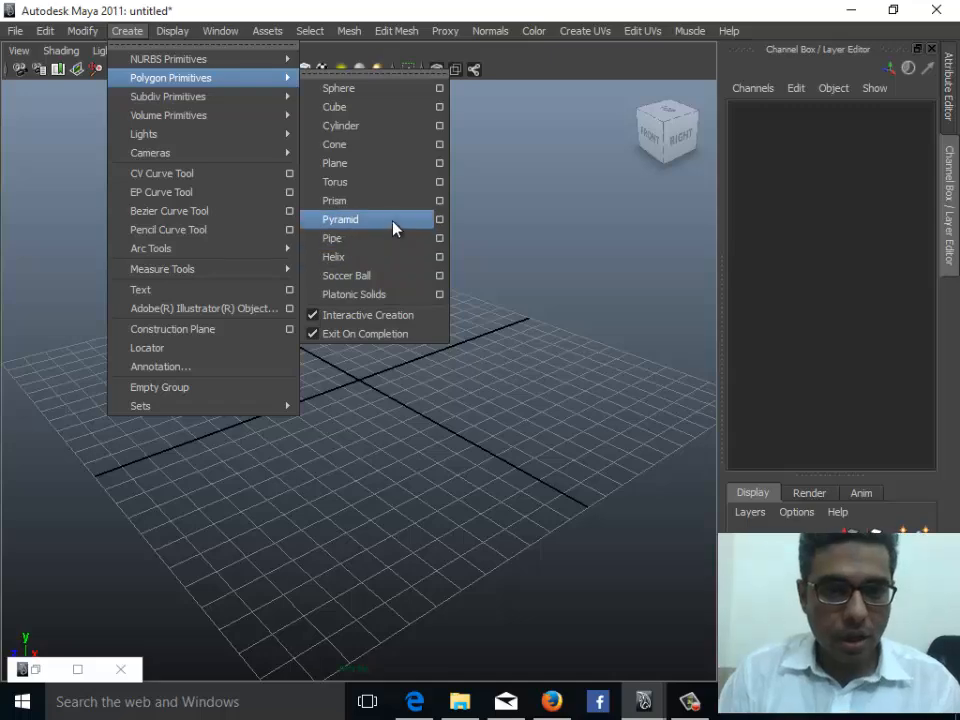
left_click(386, 221)
mouse_move(223, 432)
left_mouse_down()
mouse_move(272, 450)
mouse_move(257, 465)
mouse_move(264, 461)
left_mouse_up()
key("5")
middle_click_drag(240, 411, 323, 504, "alt")
key("w")
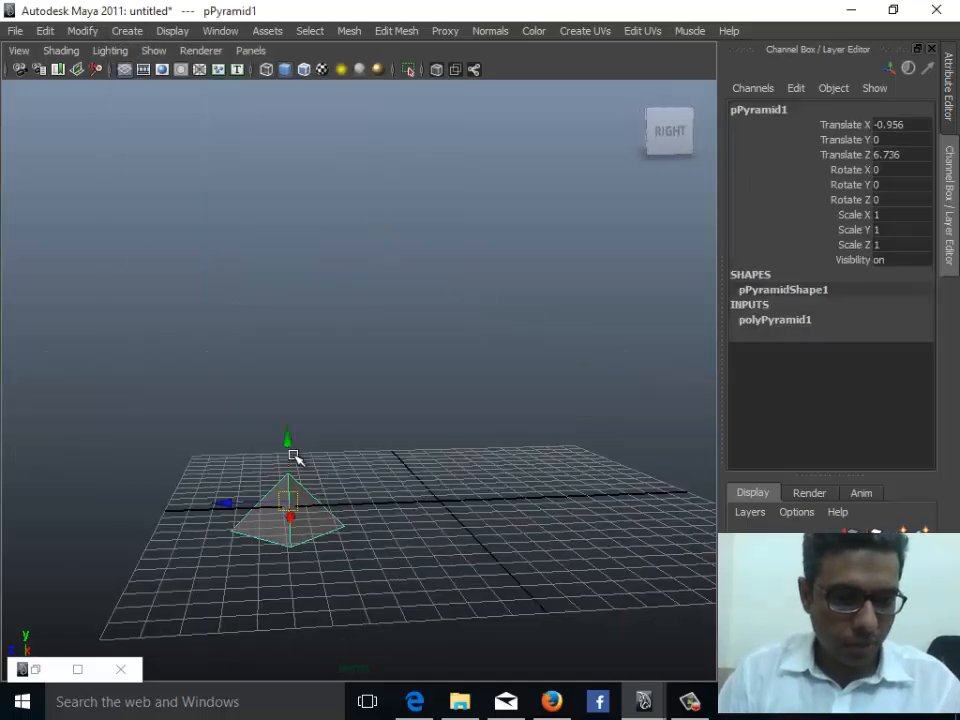
left_click_drag(293, 456, 288, 409)
left_click(284, 490)
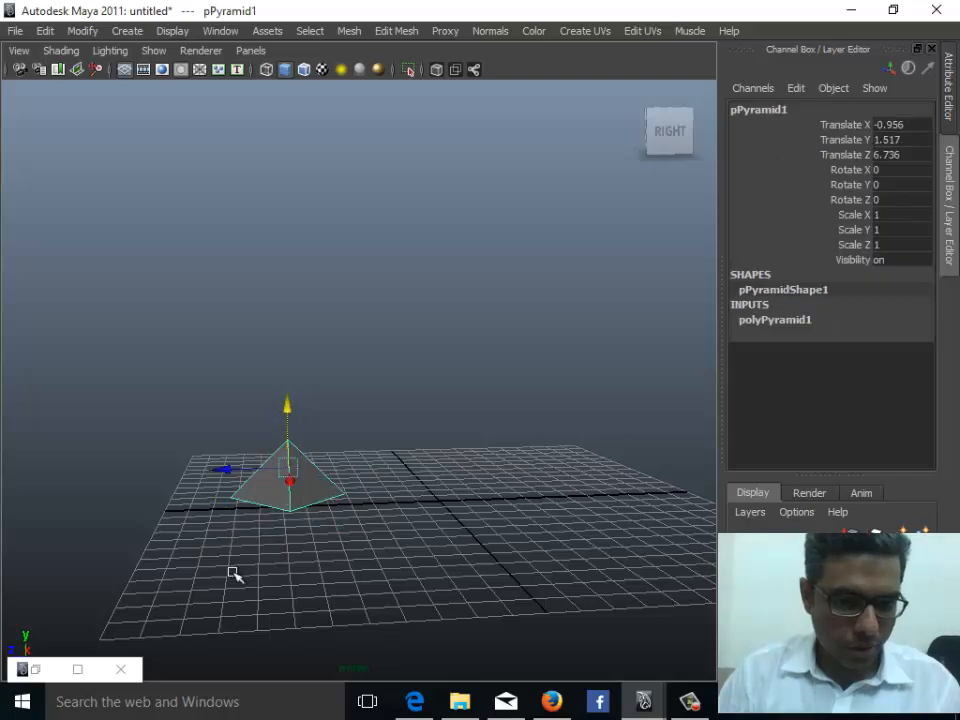
- Duplicate the pyramid and move the copy away from the original
left_click_drag(232, 573, 303, 494, "alt")
key("ctrl+d")
left_click_drag(256, 405, 436, 453)
- Select the original pyramid and open its polyPyramid1 input attributes
left_click(285, 435)
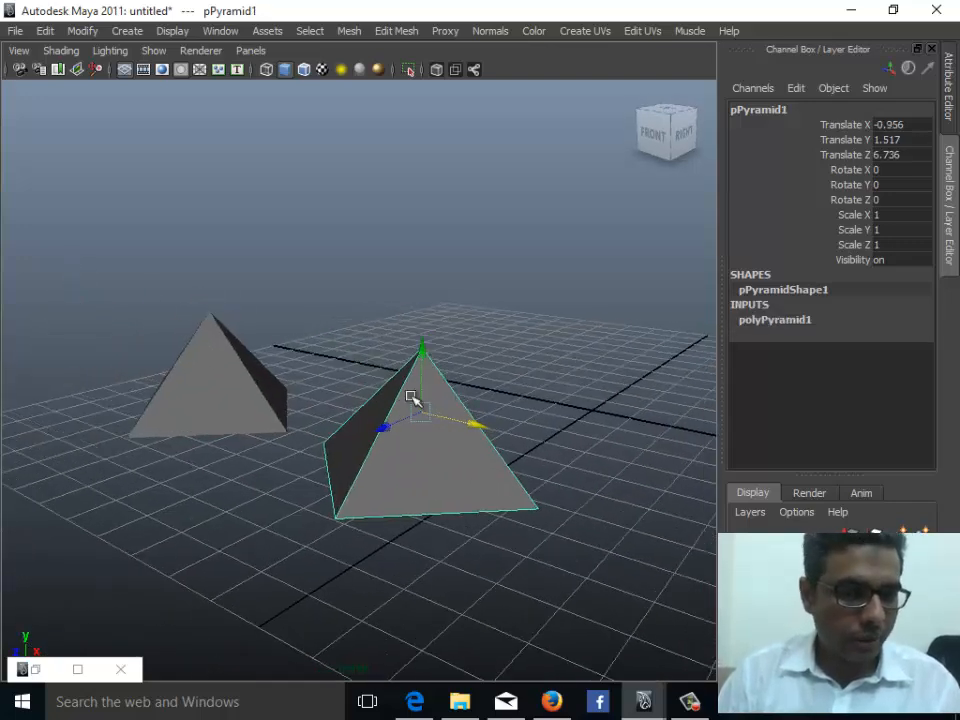
left_click(797, 322)
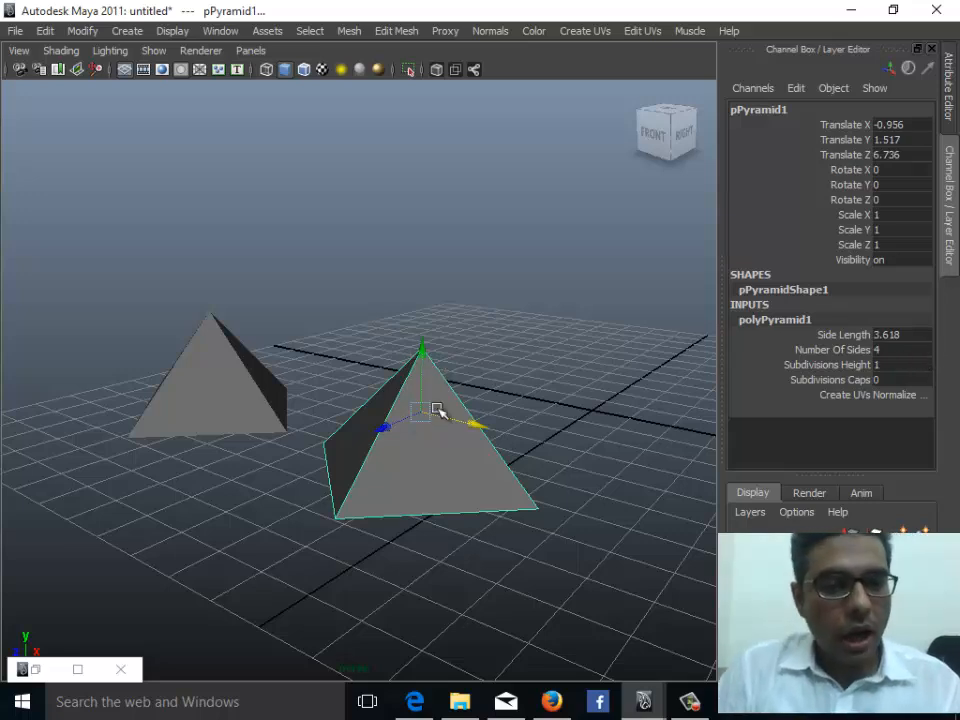
left_click(407, 471)
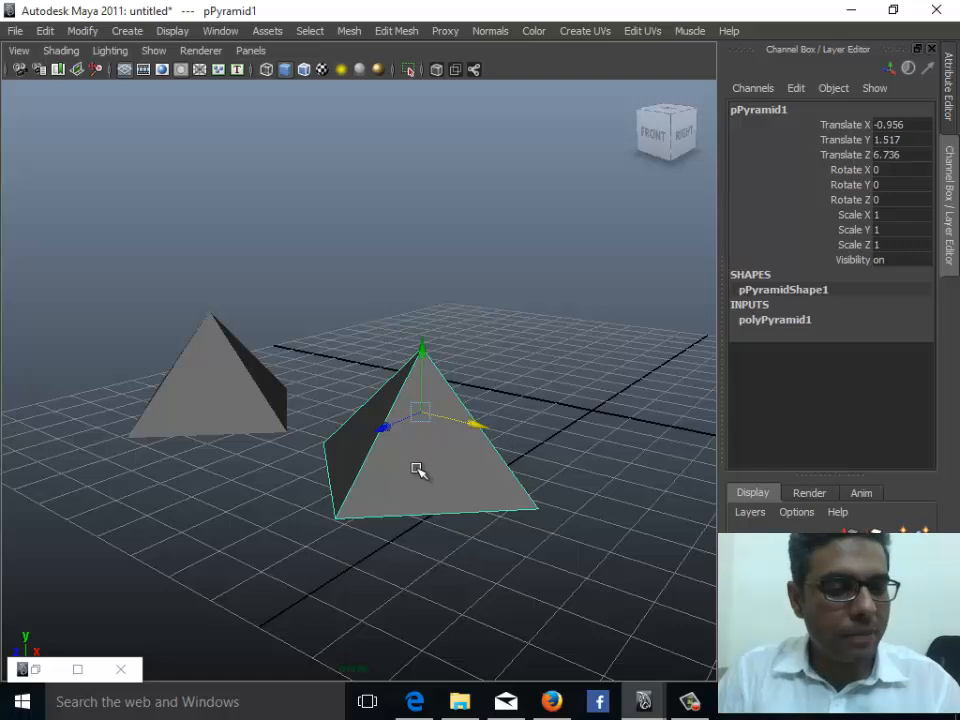
- Try reshaping the copied pyramid by selecting and moving its apex vertices, then undo the move
left_click(214, 432)
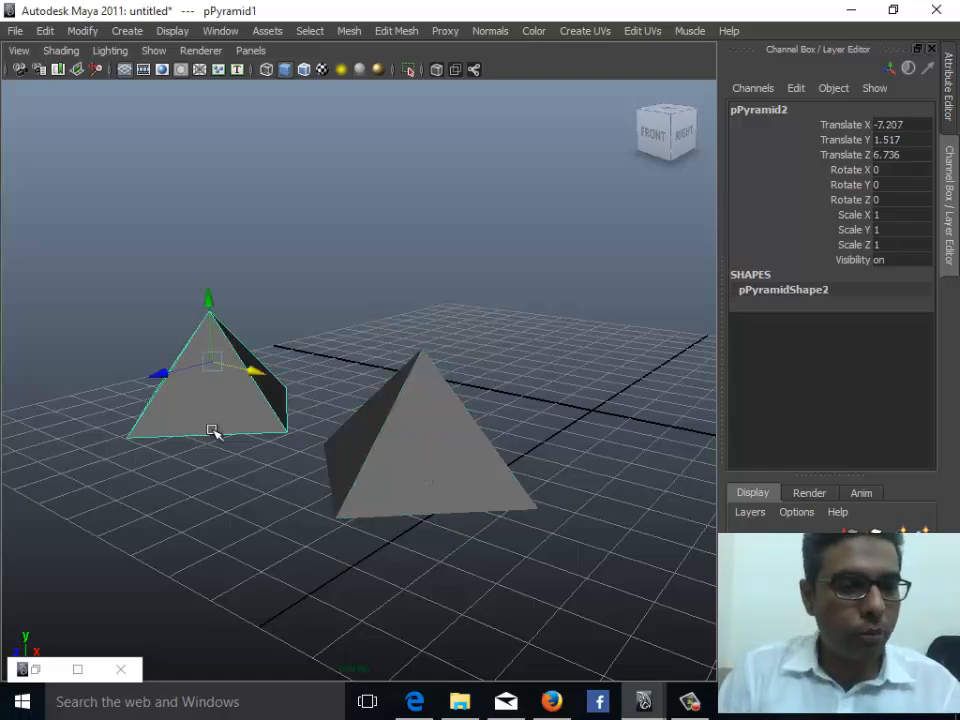
left_click_drag(214, 435, 290, 468, "alt")
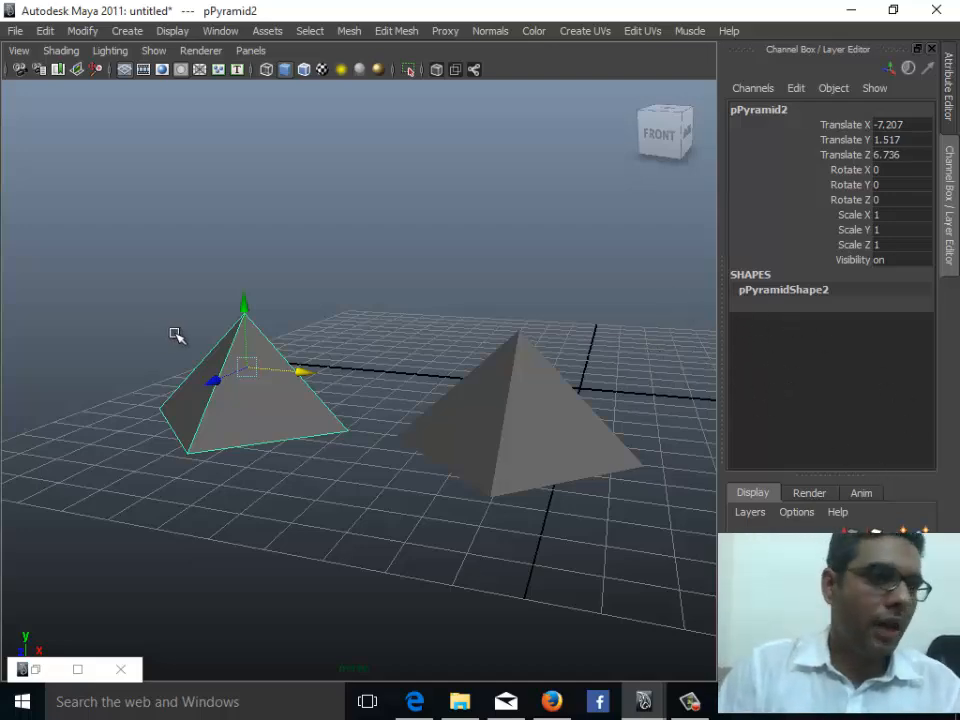
left_click_drag(225, 445, 258, 442, "alt")
right_click_drag(260, 361, 189, 361)
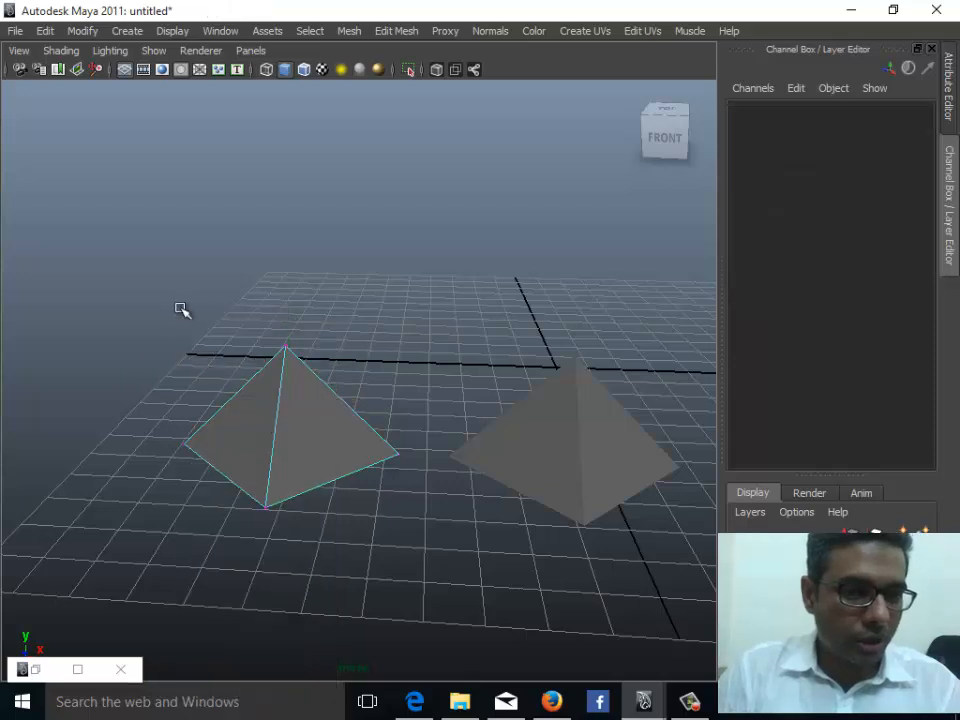
left_click_drag(180, 308, 352, 453)
left_click_drag(250, 374, 283, 354)
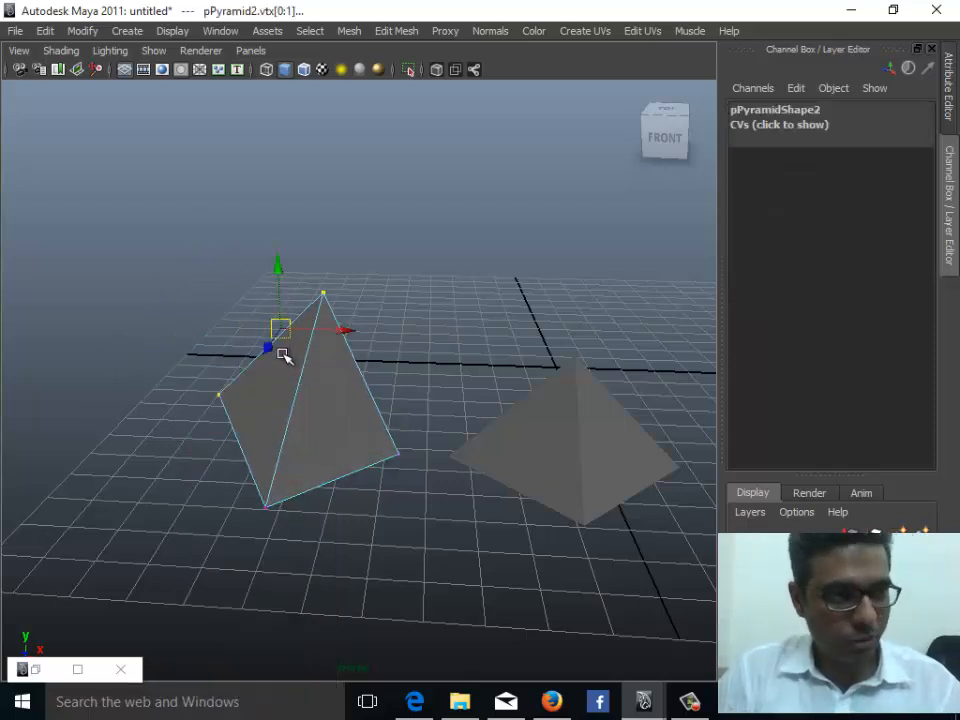
key("ctrl+z")
- Frame the original pyramid, duplicate it, and move the new copy to the right along X
left_click(302, 431)
right_click_drag(306, 360, 366, 342)
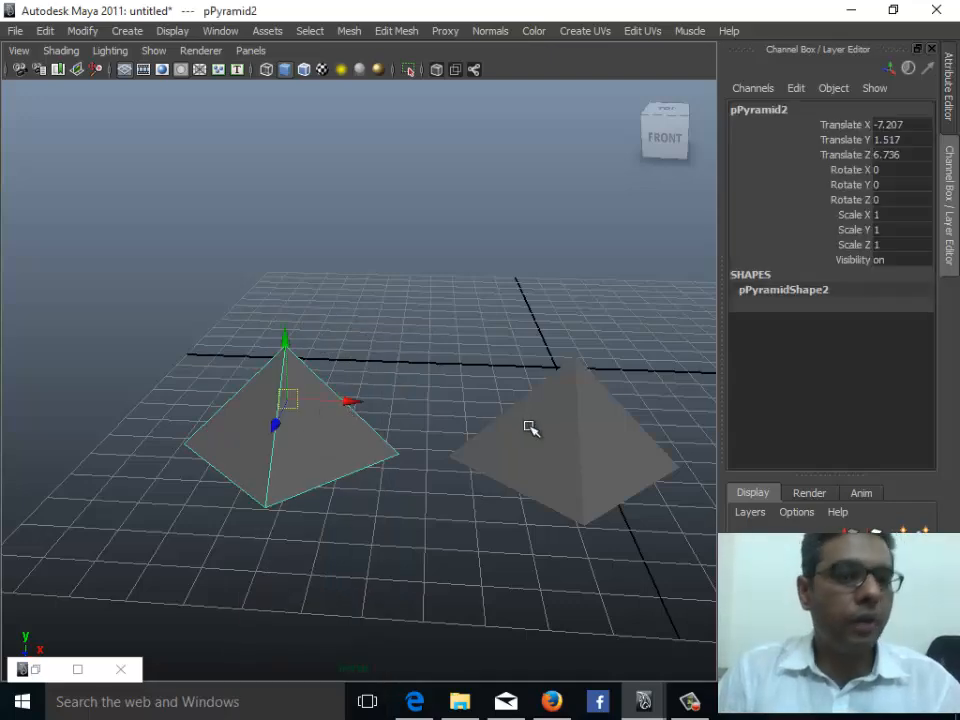
left_click(530, 430)
key("f")
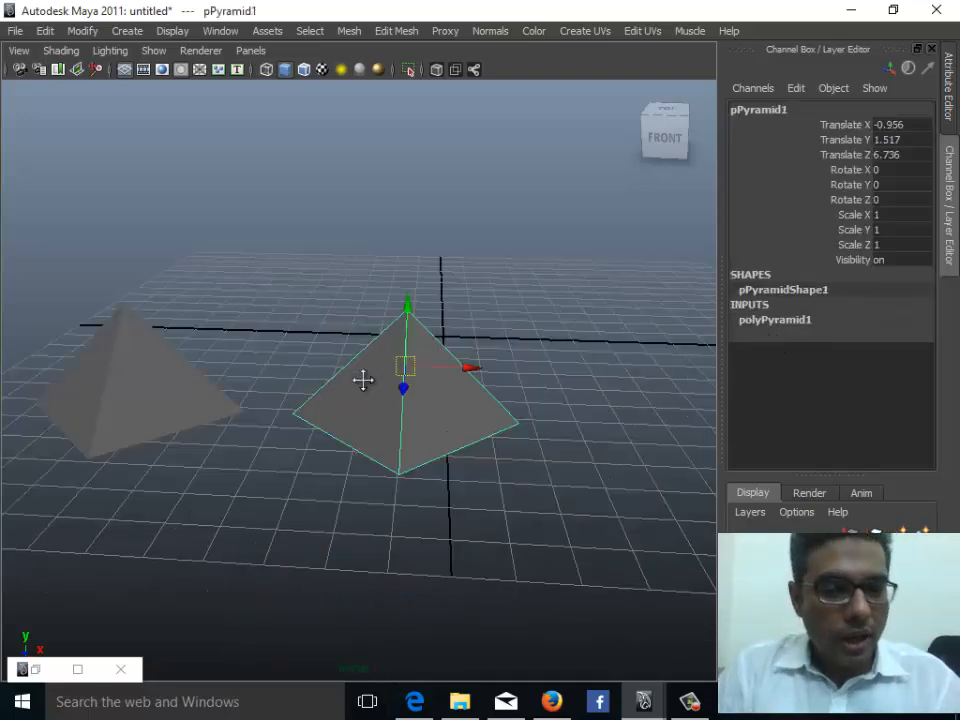
key("ctrl+d")
left_click_drag(331, 340, 532, 339)
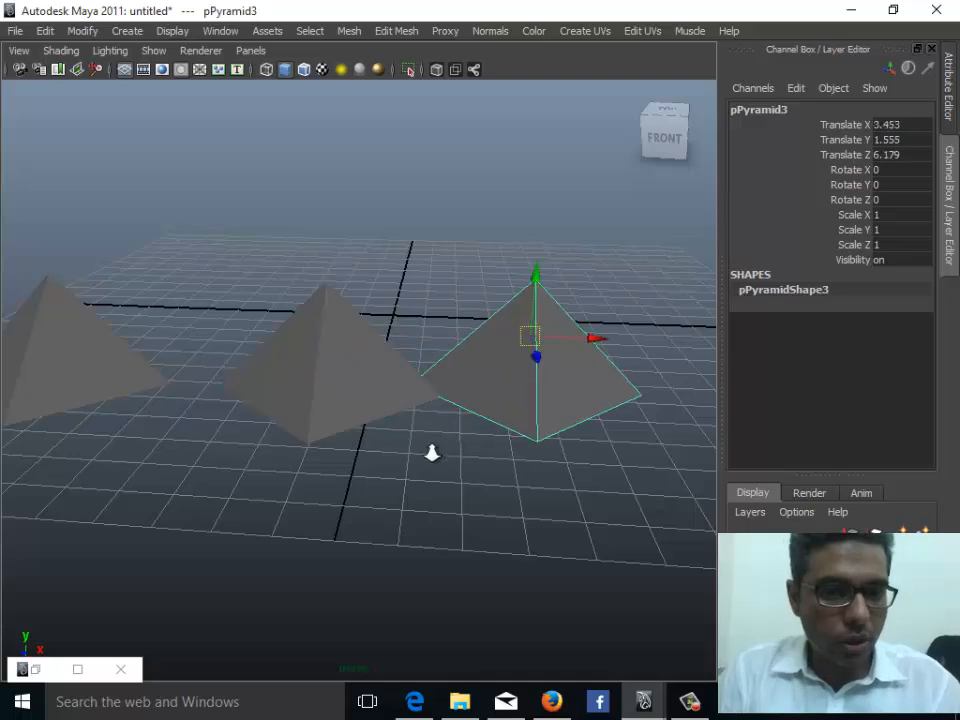
- Try moving the original pyramid, then undo the move
left_click_drag(431, 453, 396, 500, "alt")
left_click_drag(435, 413, 501, 461)
left_click(347, 439)
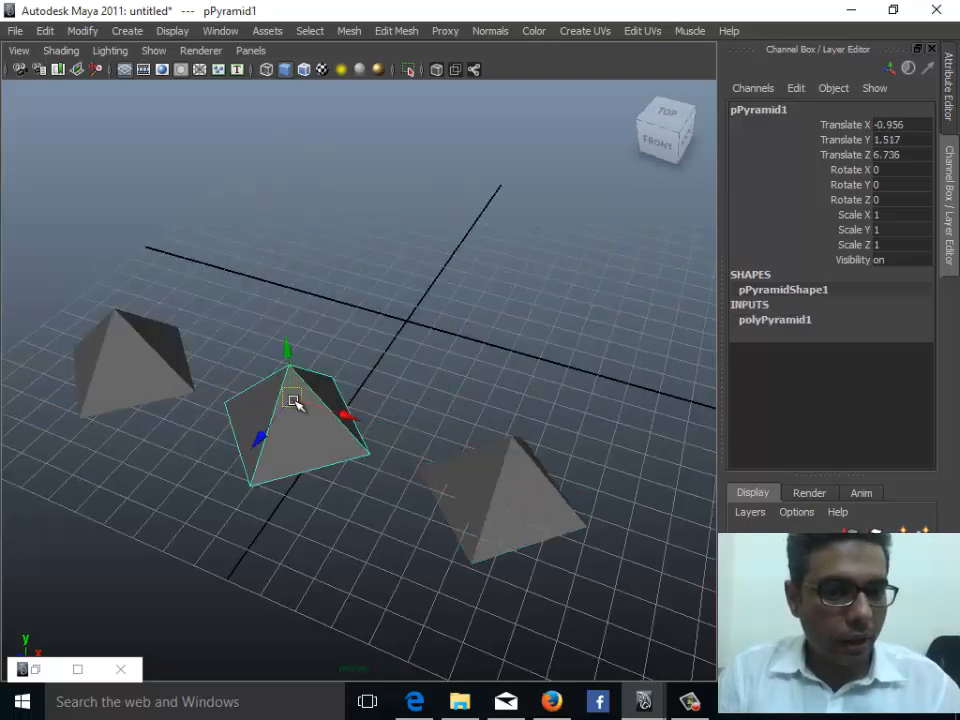
left_click_drag(296, 403, 432, 310)
key("ctrl+z")
key("ctrl+d")
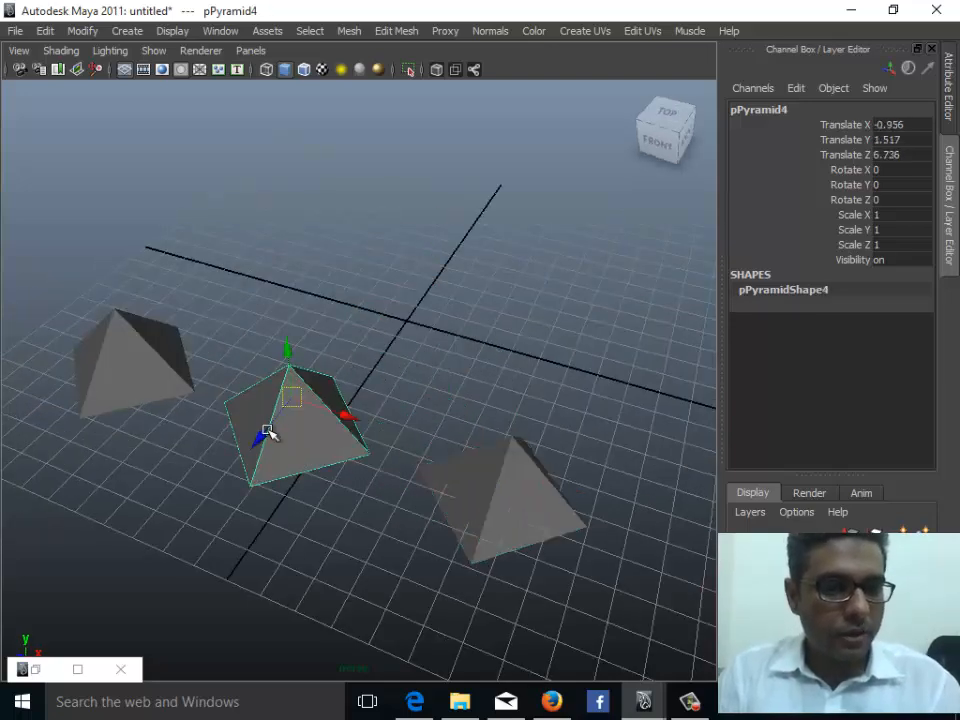
left_click_drag(262, 433, 400, 322)
left_click(444, 343)
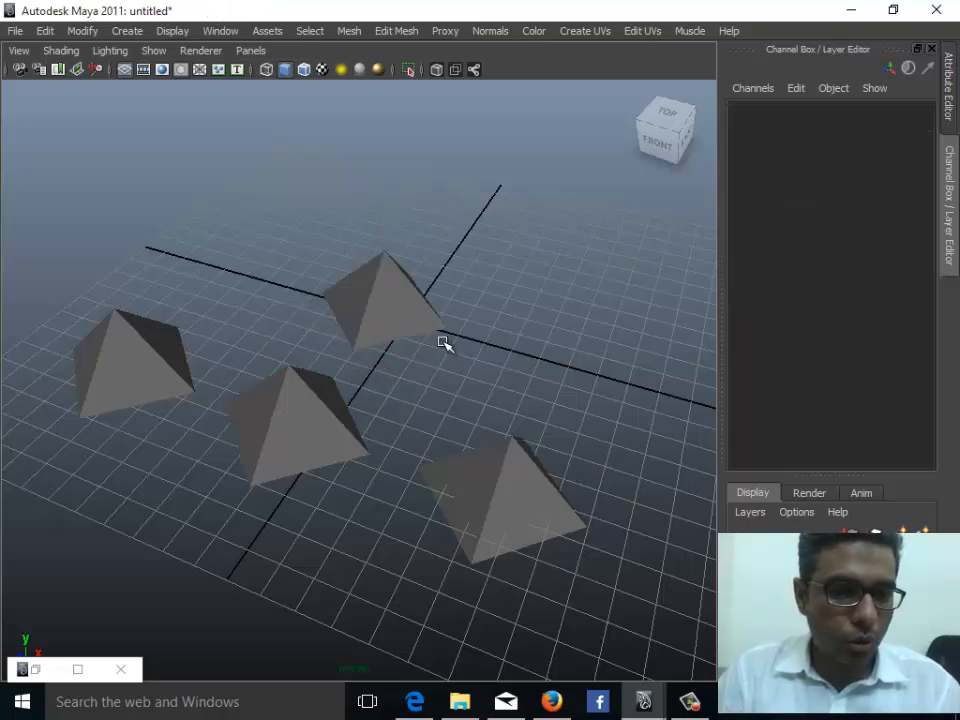
left_click(425, 333)
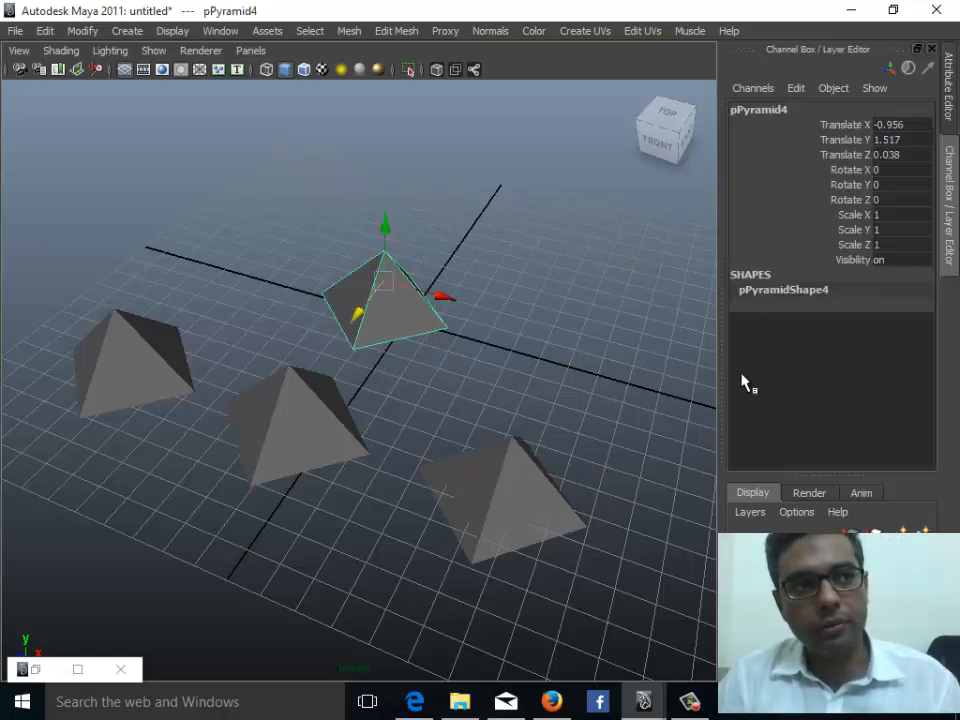
mouse_move(356, 313)
left_mouse_down()
mouse_move(369, 306)
mouse_move(373, 320)
mouse_move(381, 294)
mouse_move(328, 302)
mouse_move(362, 317)
left_mouse_up()
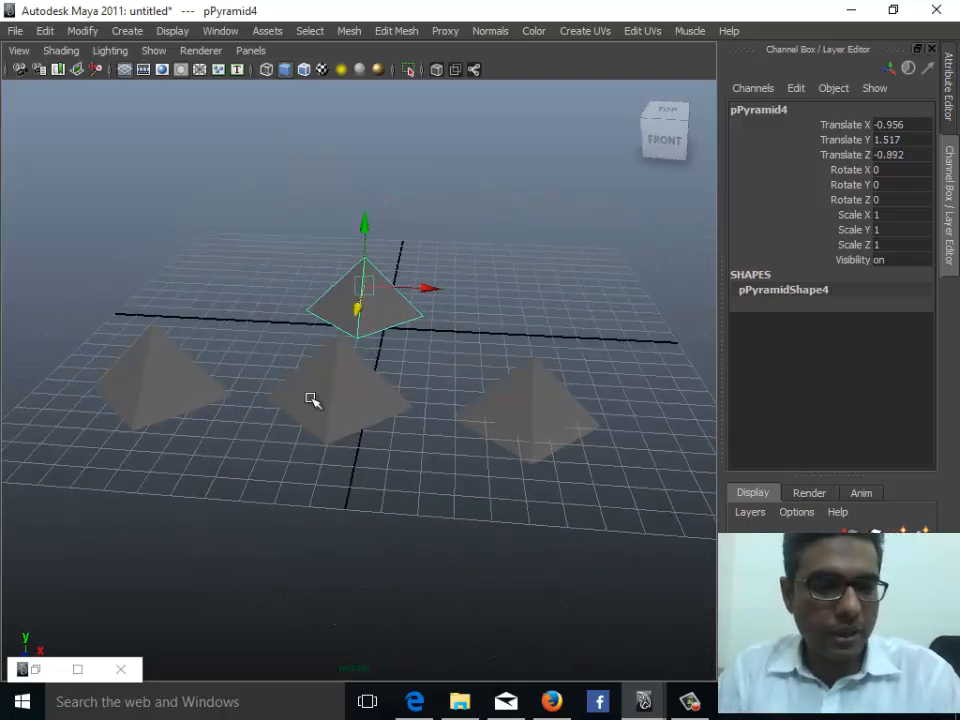
key("Delete")
- Select the original pyramid and open the Duplicate Special options
left_click(348, 388)
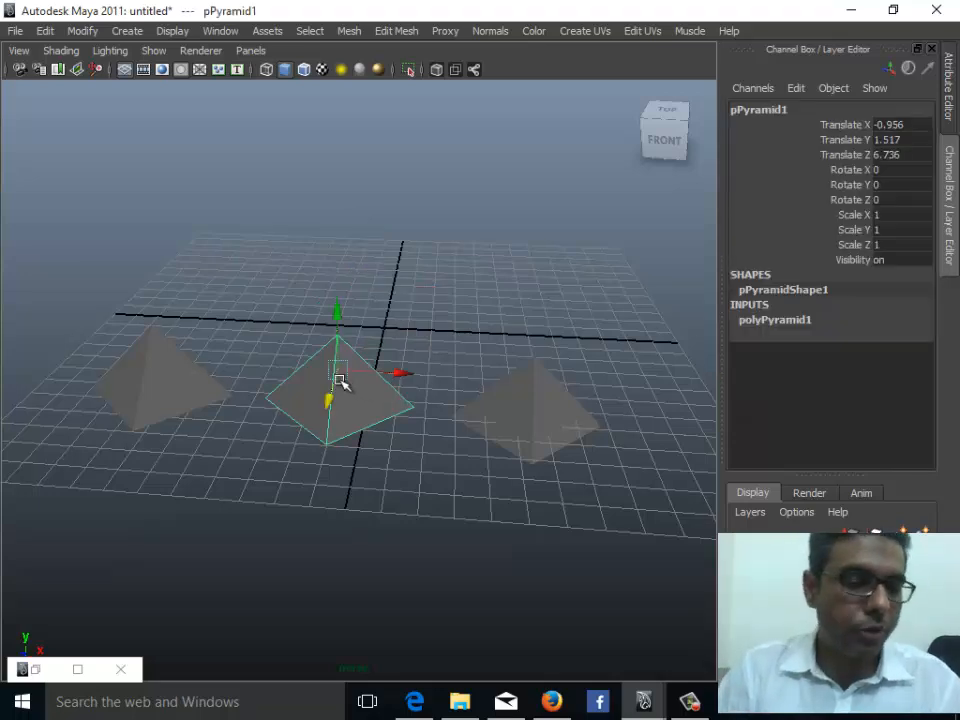
left_click(38, 30)
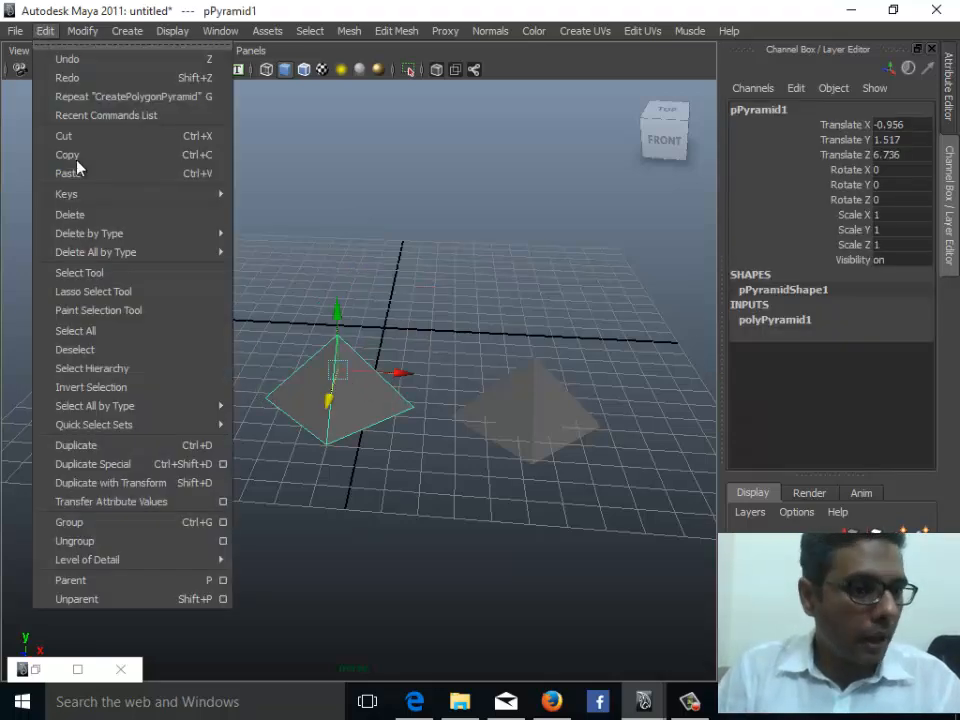
left_click(222, 465)
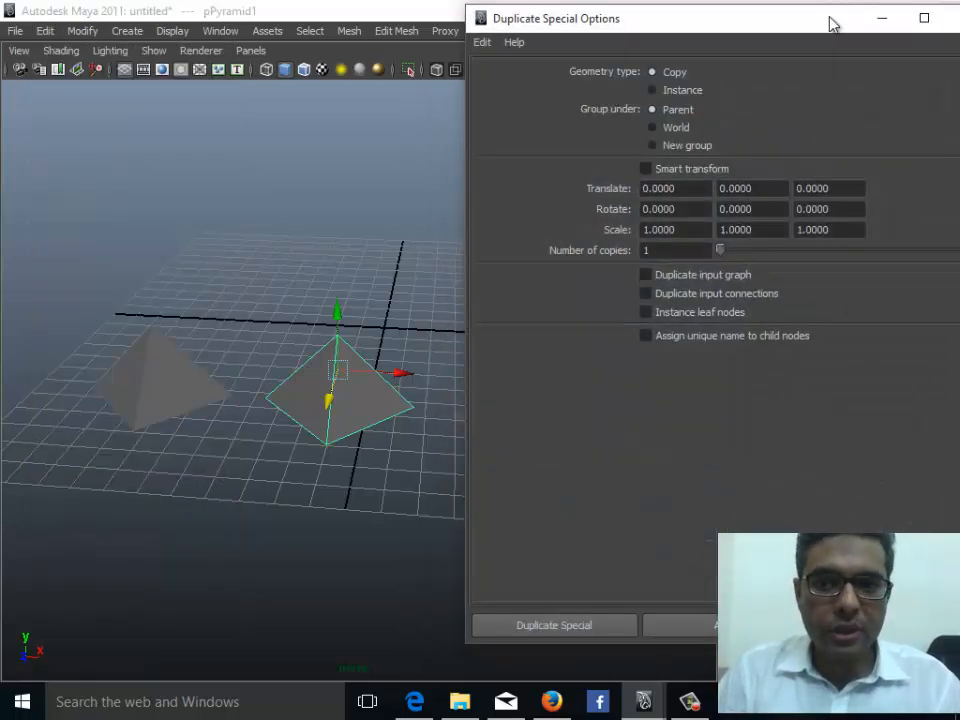
left_click_drag(828, 23, 797, 75)
left_click_drag(242, 383, 200, 476, "alt")
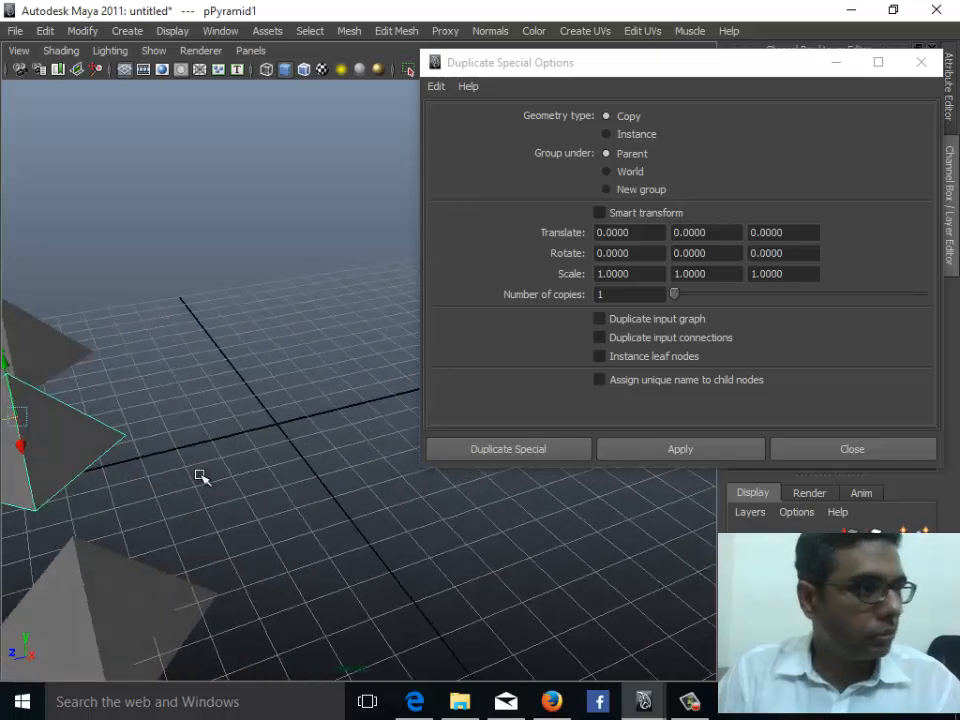
- Switch the geometry type to Instance and back to Copy
left_click(631, 125)
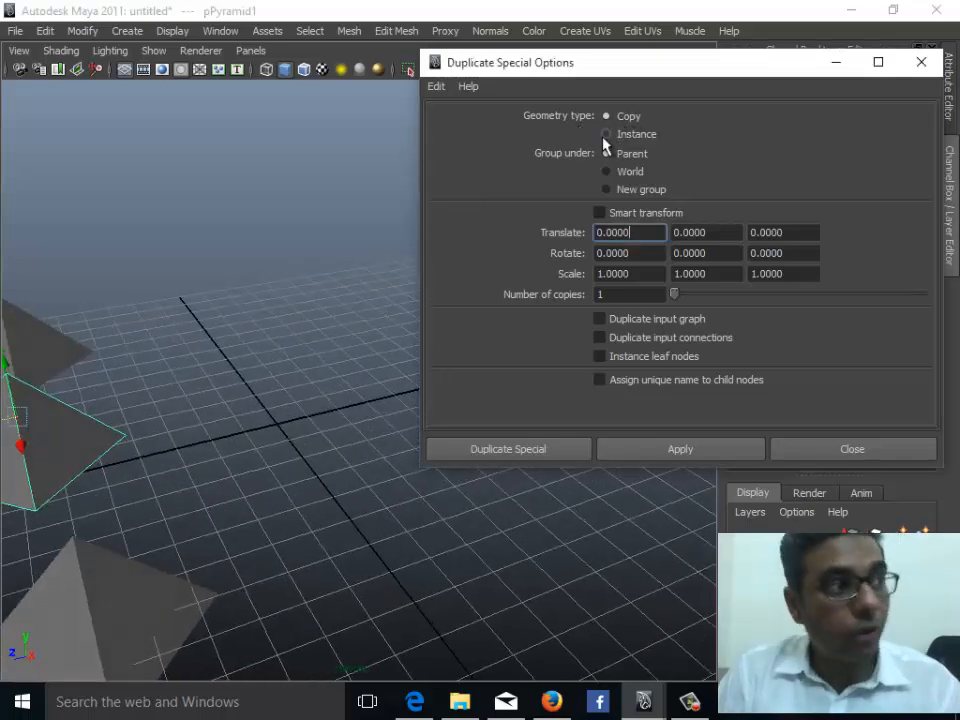
left_click(634, 136)
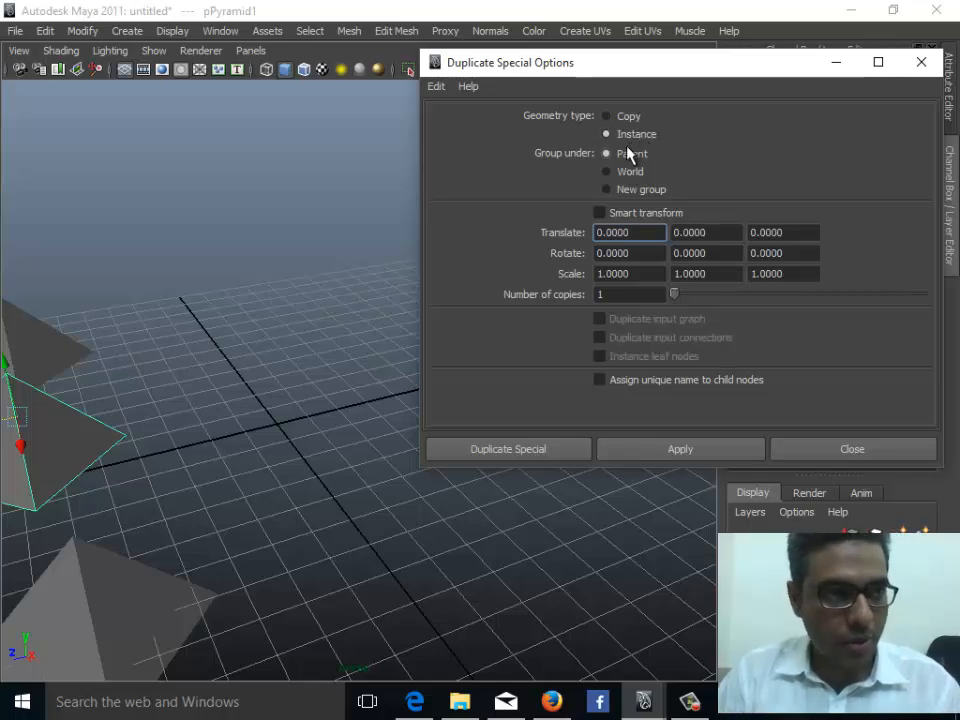
left_click(618, 117)
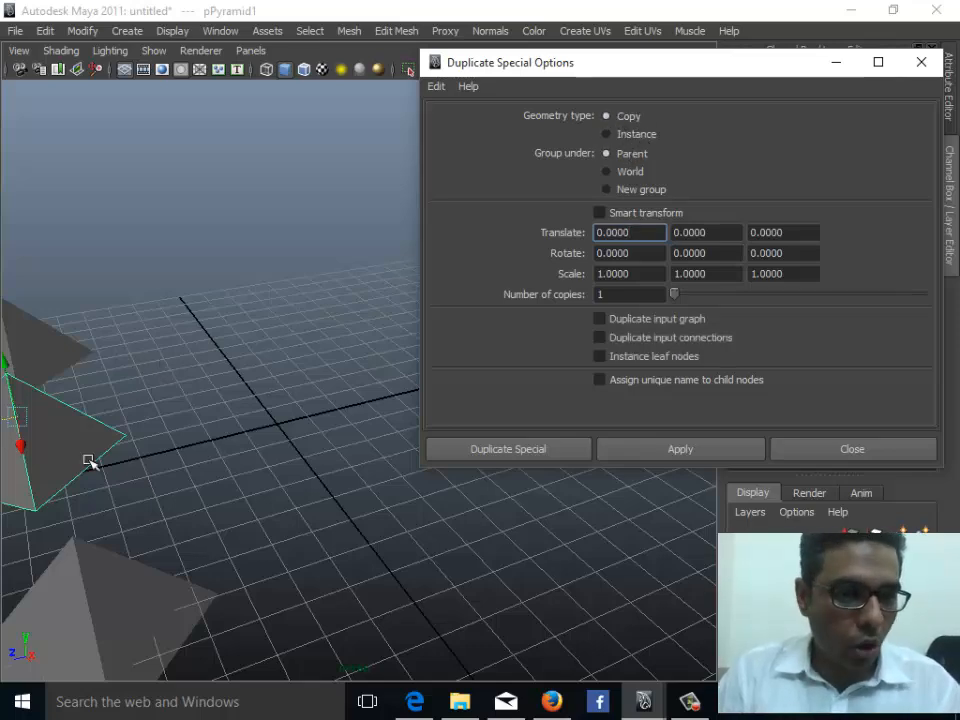
- Apply Duplicate Special with one copy and move the new pyramid to the right
scroll(193, 440, "down", 5)
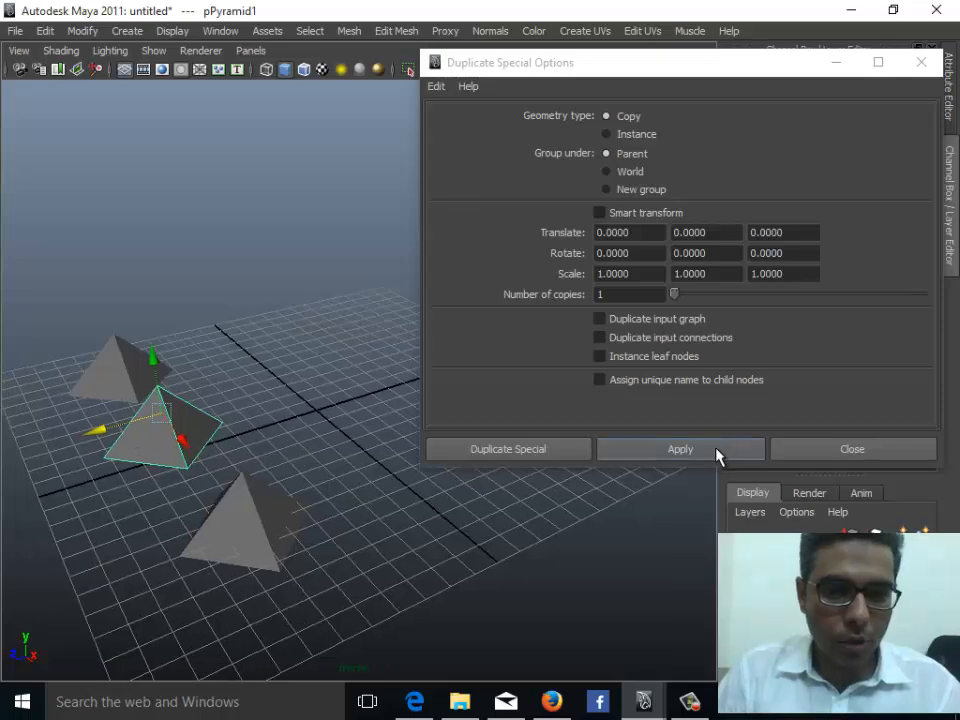
left_click(716, 456)
middle_click_drag(246, 456, 118, 504, "alt")
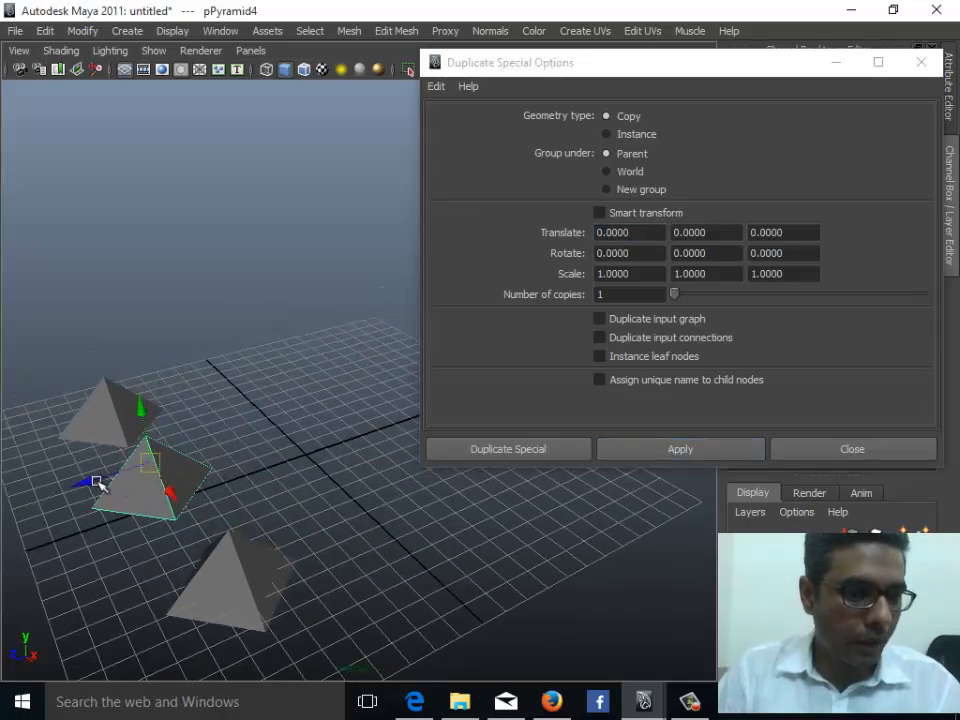
left_click_drag(92, 482, 286, 454)
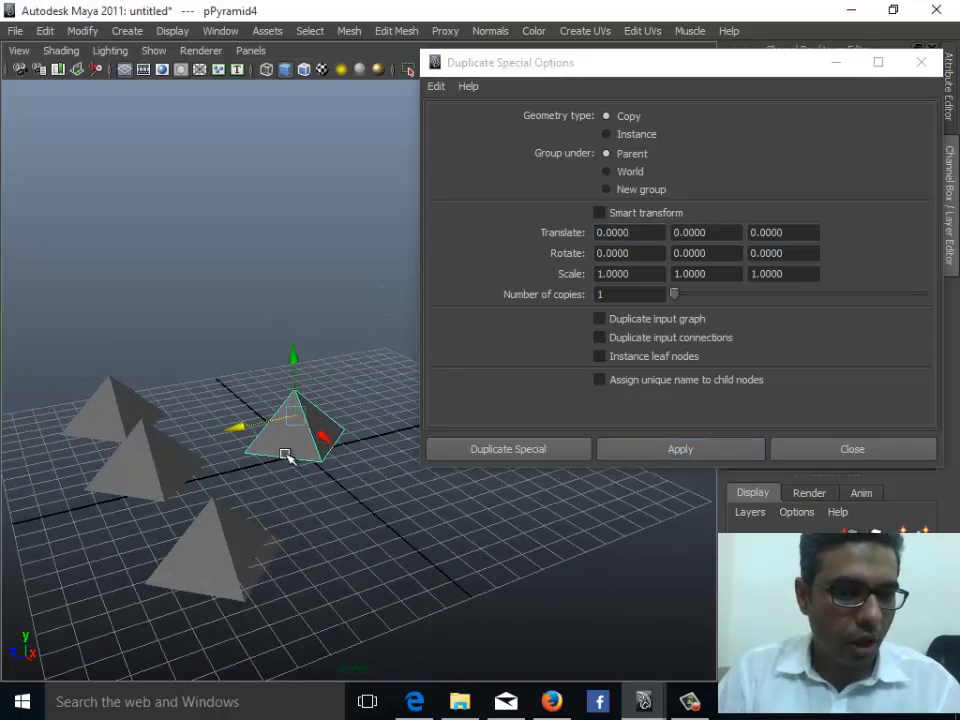
- Switch the pyramids to vertex editing and drag apex vertices upward to stretch them into spikes
left_click(182, 456)
left_click(285, 454)
left_click(173, 469)
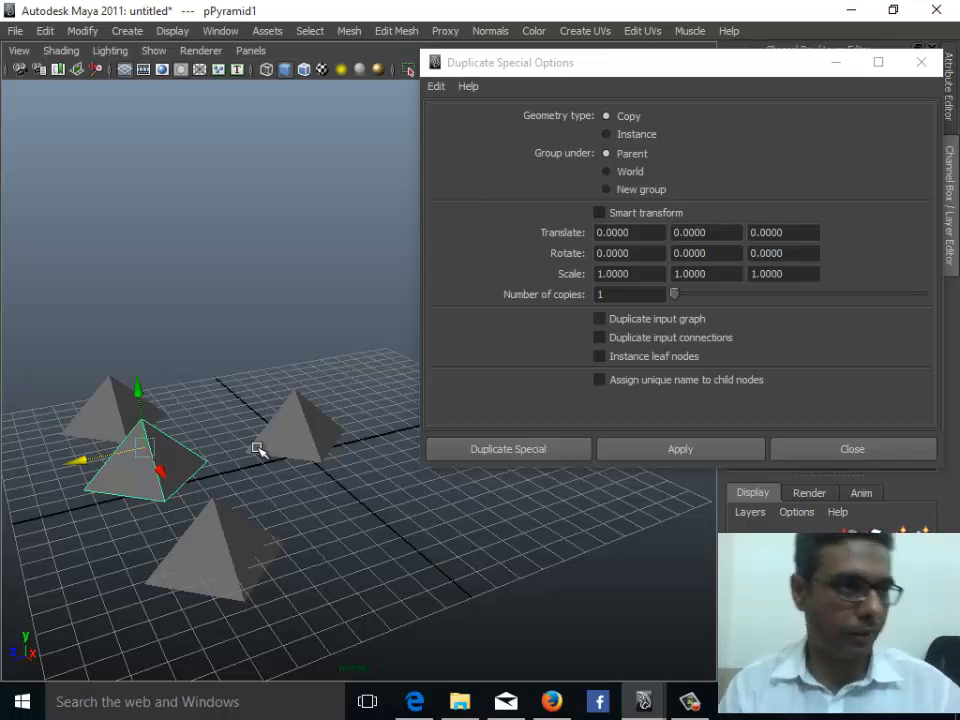
right_click_drag(163, 444, 109, 384)
left_click(147, 422)
left_click(148, 448)
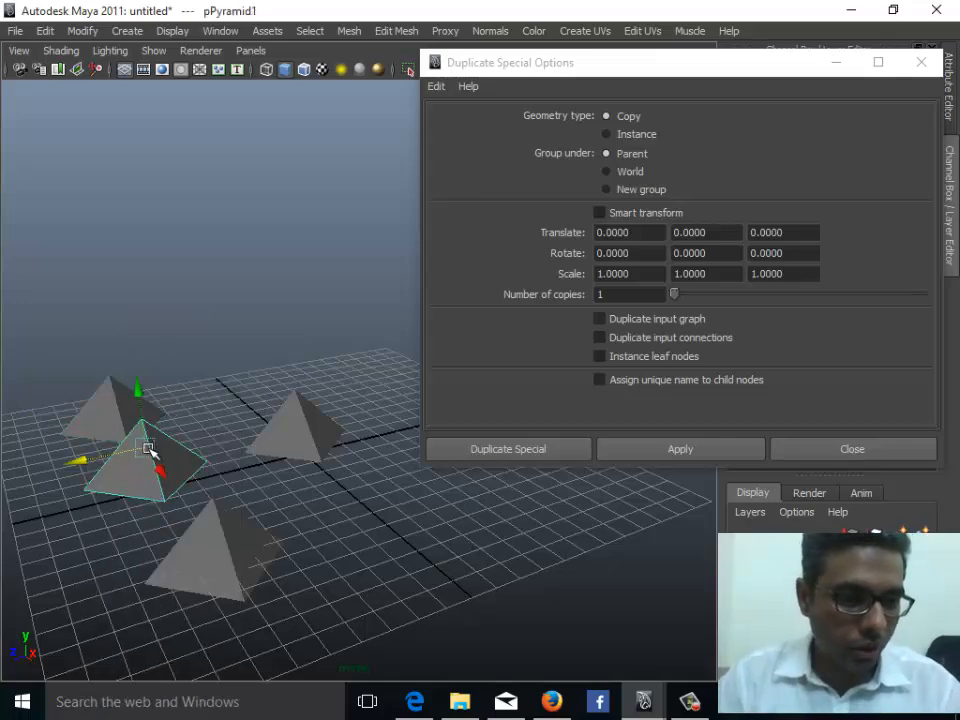
left_click_drag(148, 448, 159, 457, "alt")
right_click_drag(160, 457, 105, 363)
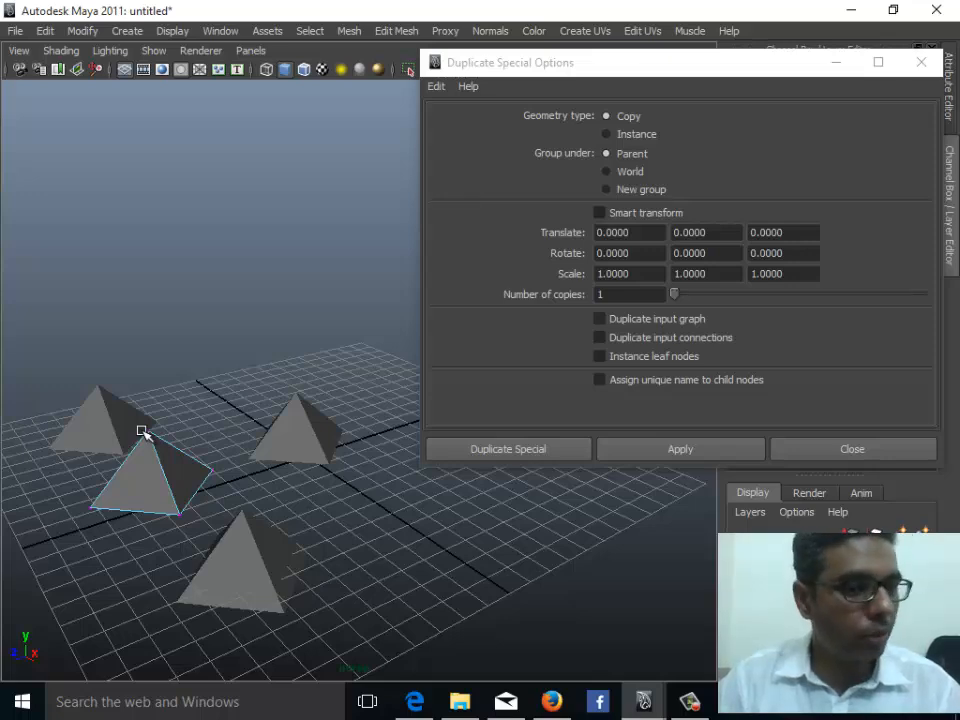
left_click(314, 435)
right_click_drag(315, 435, 264, 359)
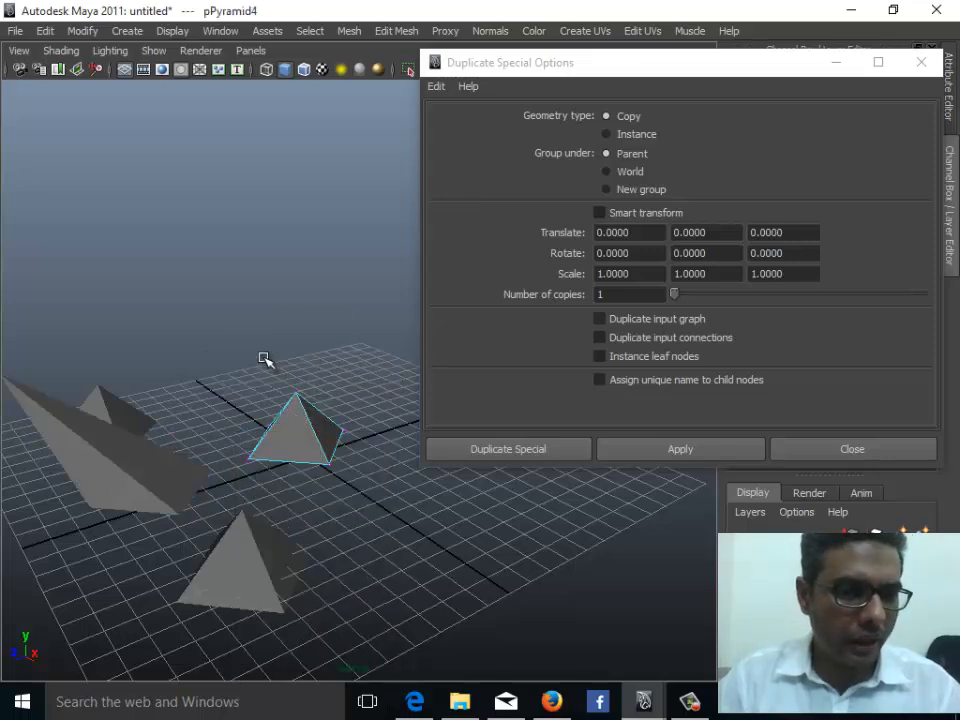
left_click_drag(264, 359, 306, 233)
left_click_drag(299, 393, 306, 208)
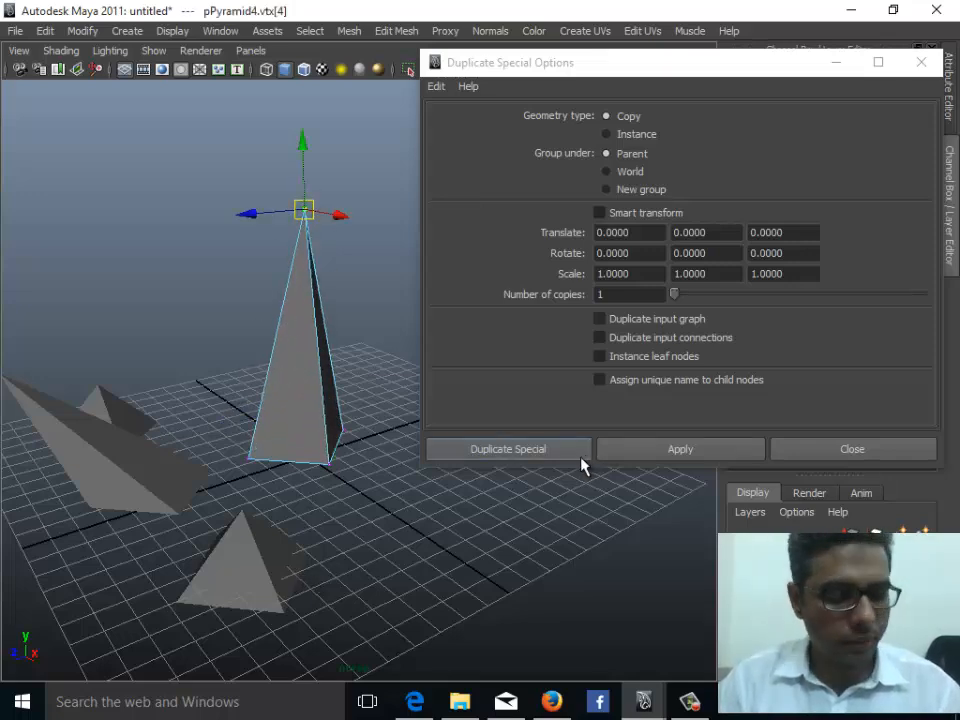
- Undo the last six vertex edits
key("ctrl+z")
key("ctrl+z")
key("ctrl+z")
key("ctrl+z")
key("ctrl+z")
key("ctrl+z")
key("ctrl+z")
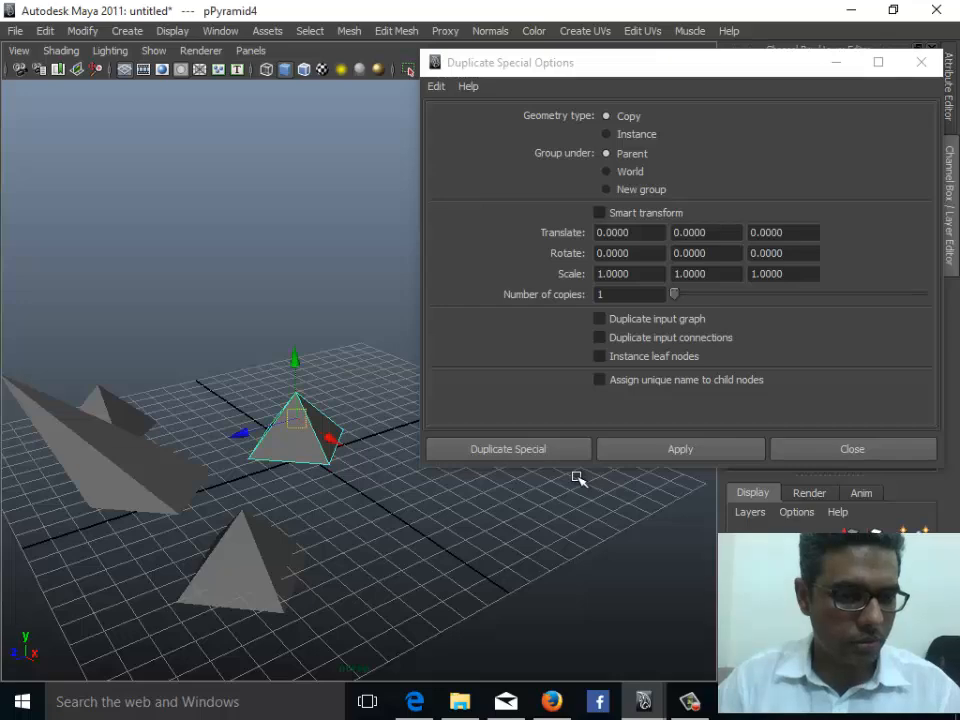
- Select a pyramid and apply Duplicate Special with the geometry type set to Instance
left_click_drag(400, 460, 236, 440, "alt")
right_click_drag(161, 446, 213, 338)
left_click(141, 421)
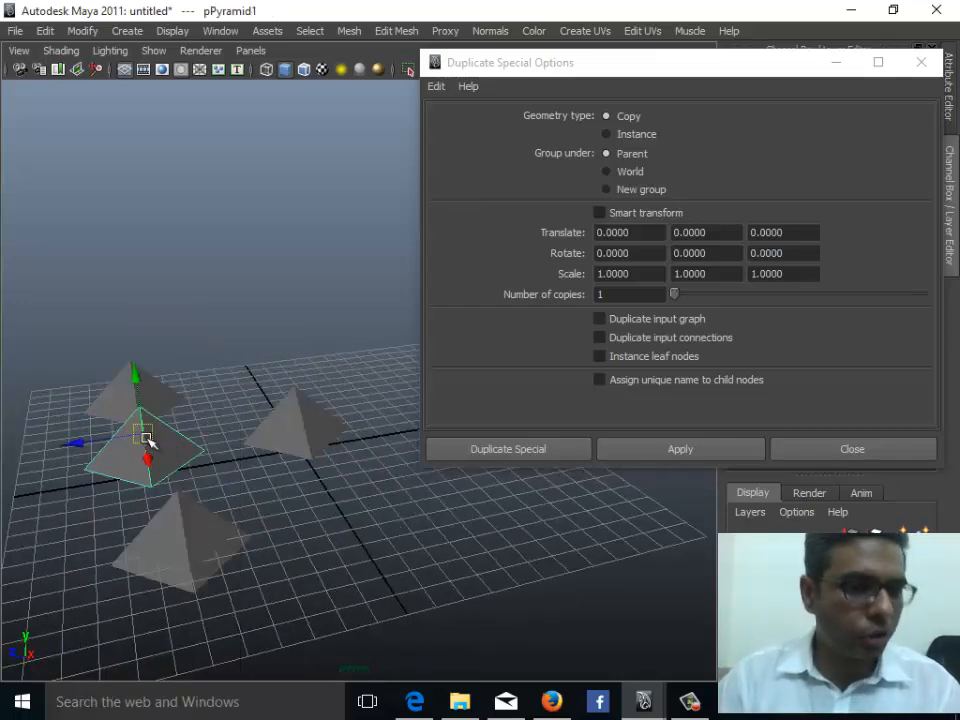
left_click(45, 31)
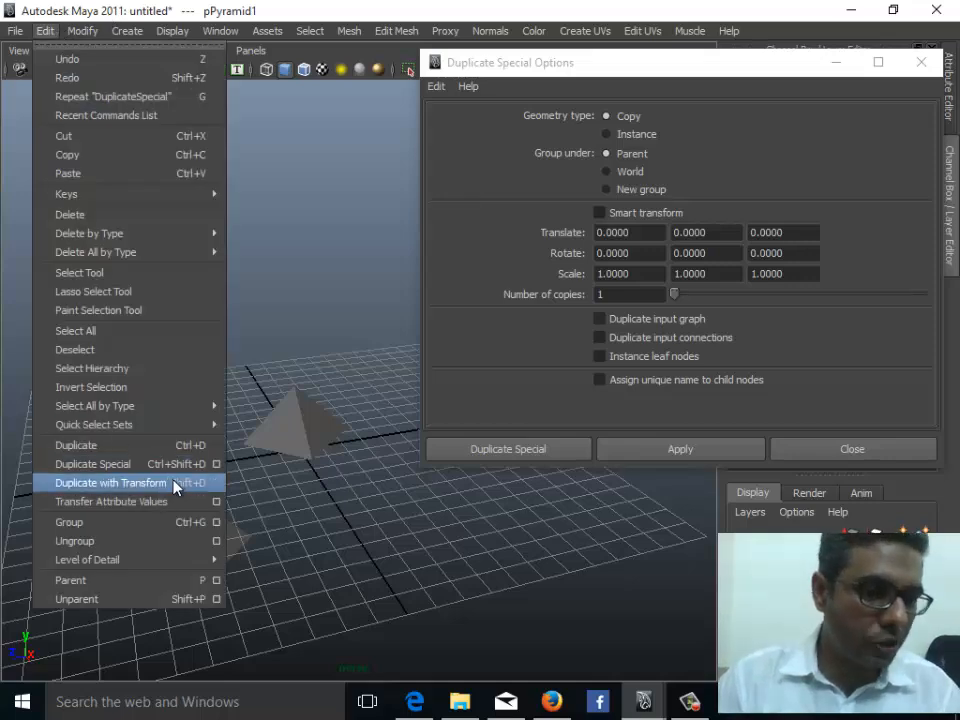
left_click(530, 178)
left_click(613, 133)
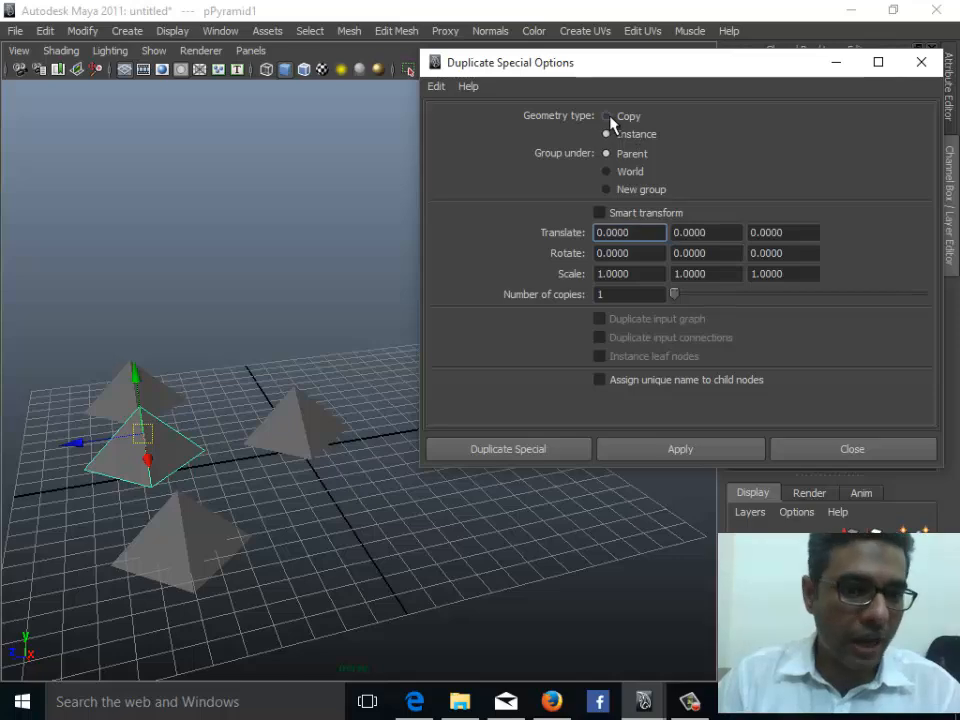
left_click(680, 452)
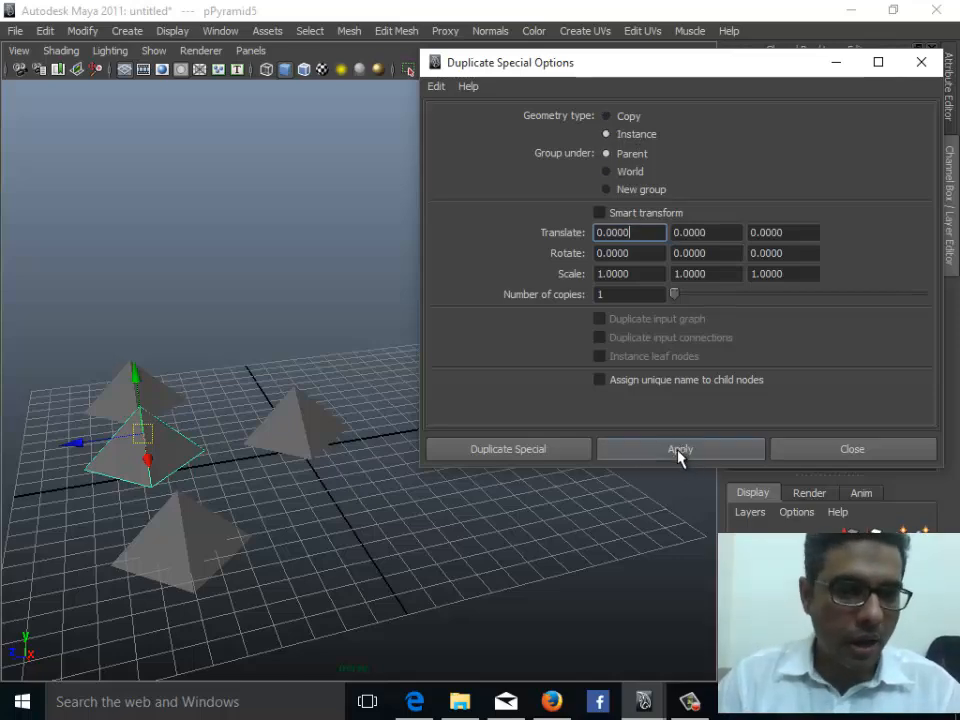
- Move the new instanced pyramid to the left of the original
left_click_drag(152, 429, 229, 474, "alt")
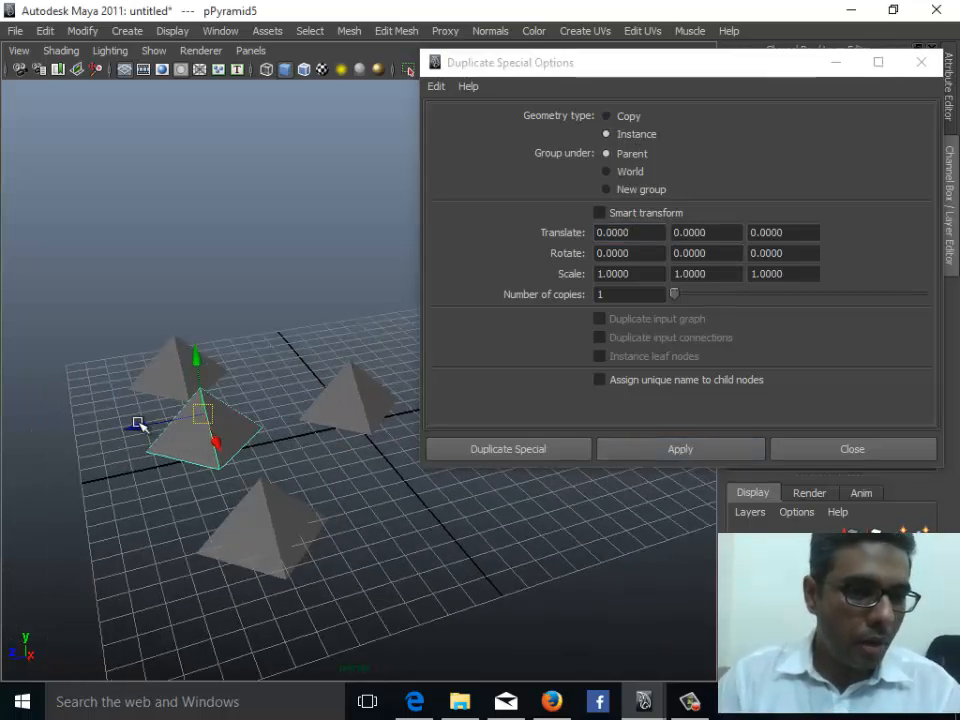
left_click_drag(138, 425, 3, 452)
left_click_drag(124, 461, 144, 436, "alt")
right_click_drag(187, 434, 145, 430)
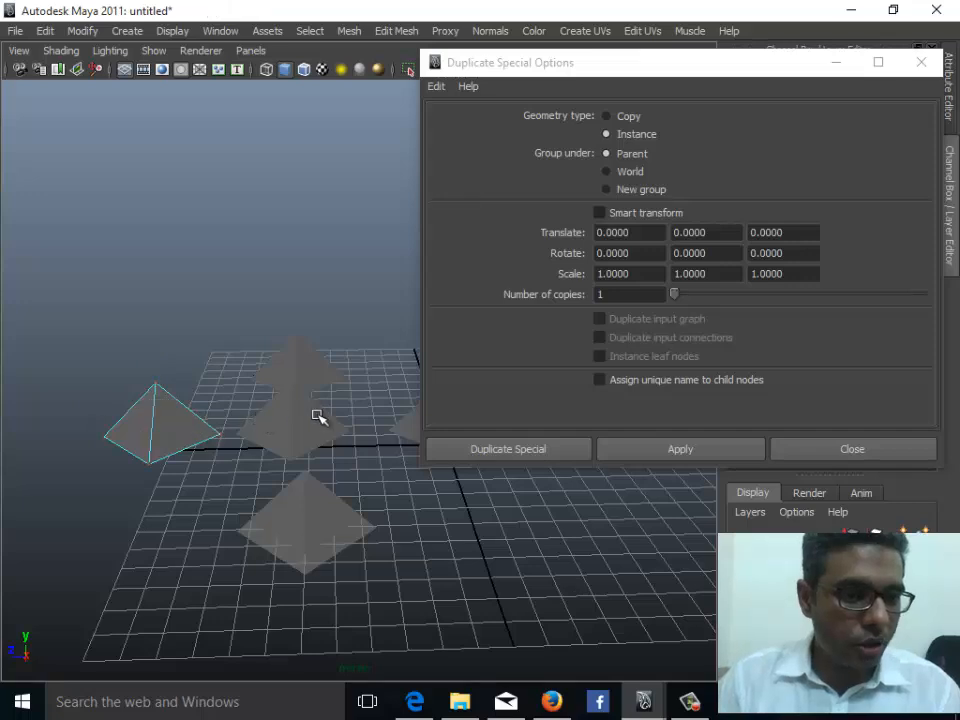
- Select the original pyramid's apex vertex and drag it upward to stretch both instanced pyramids
left_click(318, 416)
right_click_drag(165, 361, 105, 363)
left_click_drag(197, 450, 191, 477, "alt")
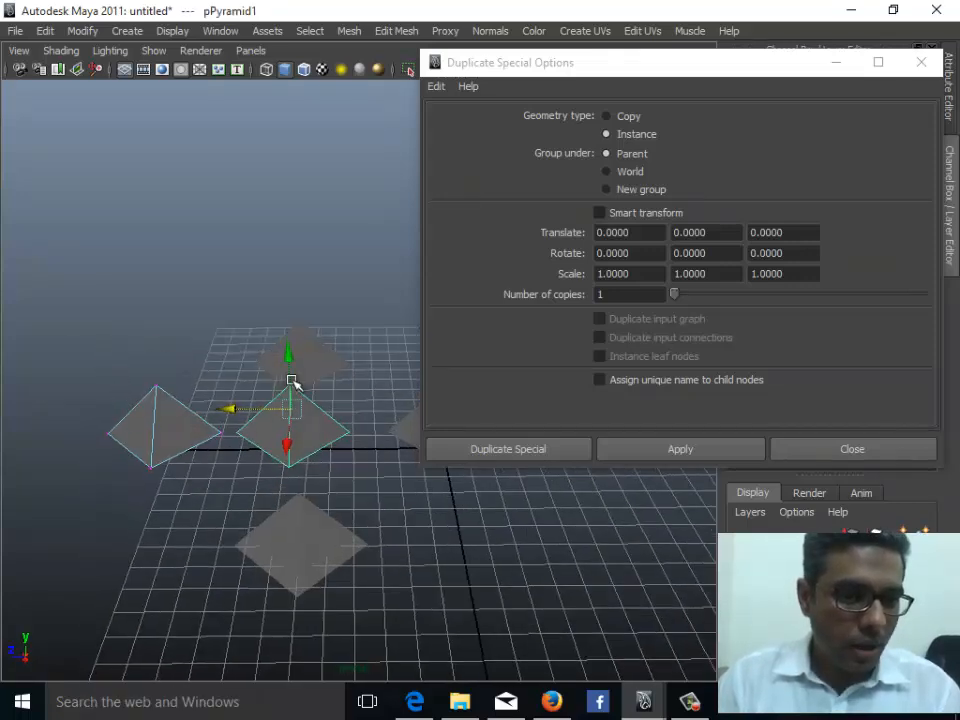
left_click_drag(242, 420, 285, 364, "alt")
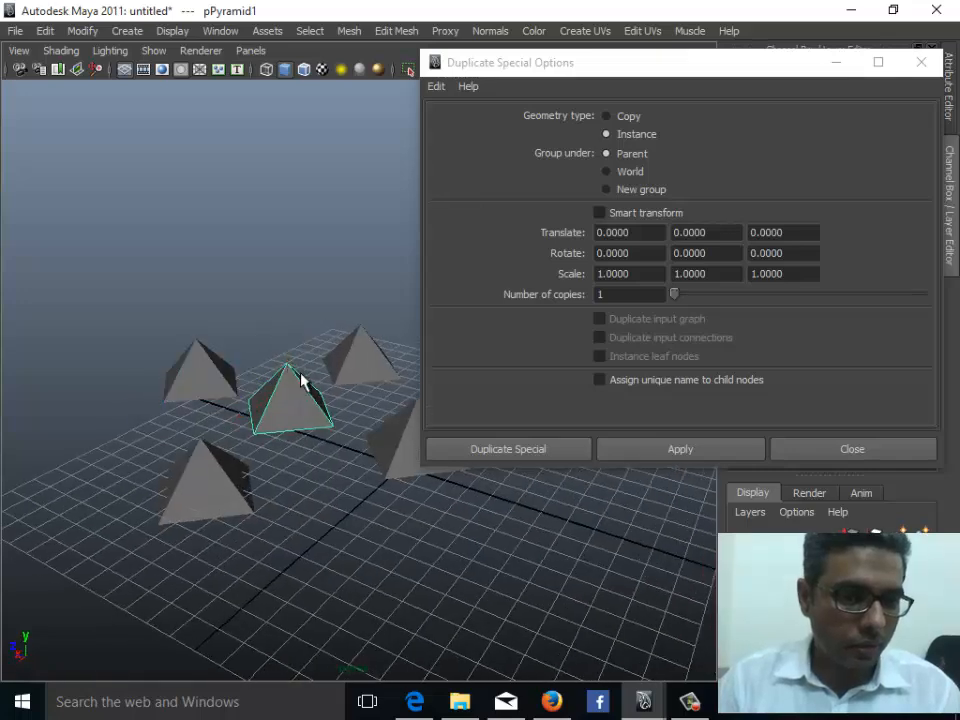
right_click_drag(288, 380, 279, 343)
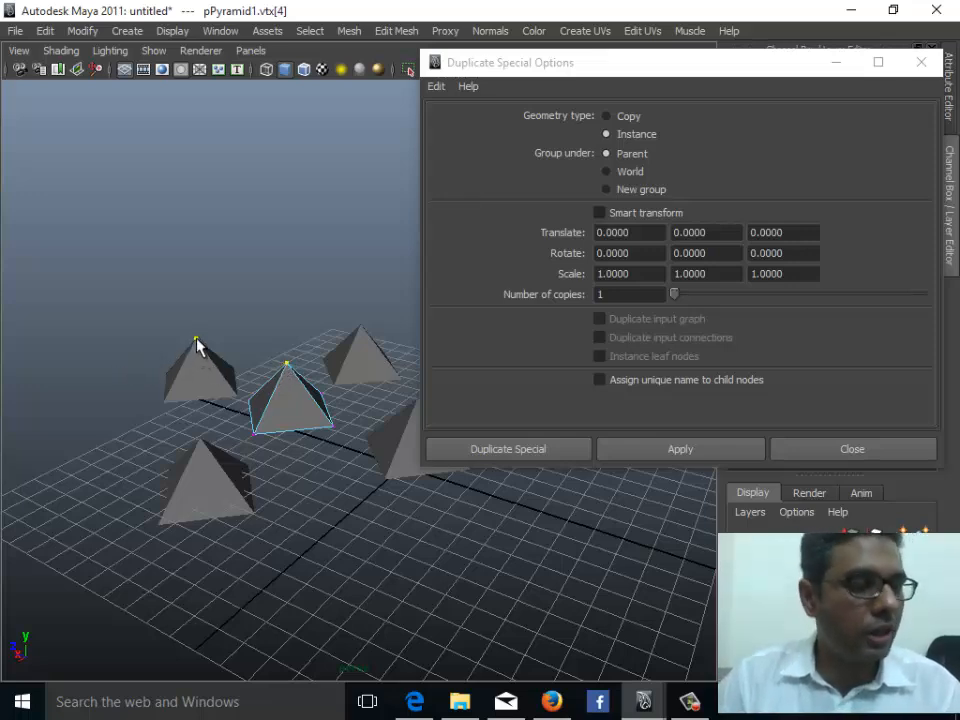
key("w")
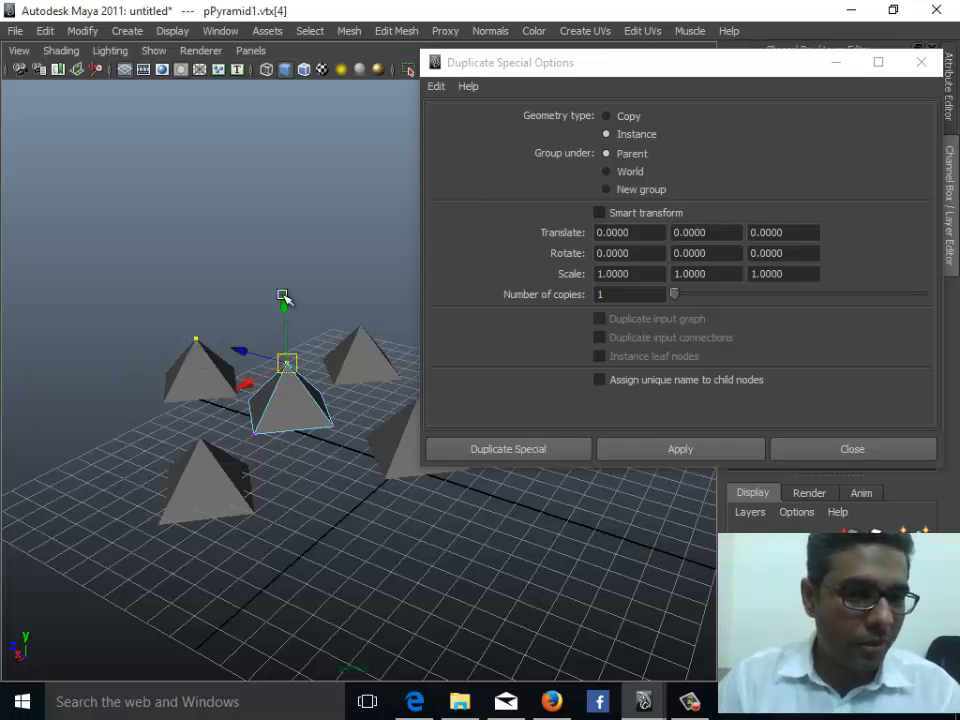
mouse_move(283, 300)
left_mouse_down()
mouse_move(304, 246)
mouse_move(303, 341)
mouse_move(298, 199)
mouse_move(287, 325)
mouse_move(311, 156)
mouse_move(291, 281)
mouse_move(274, 280)
mouse_move(275, 290)
left_mouse_up()
- Dismiss the notification and close the Duplicate Special options window
middle_click_drag(289, 414, 204, 434, "alt")
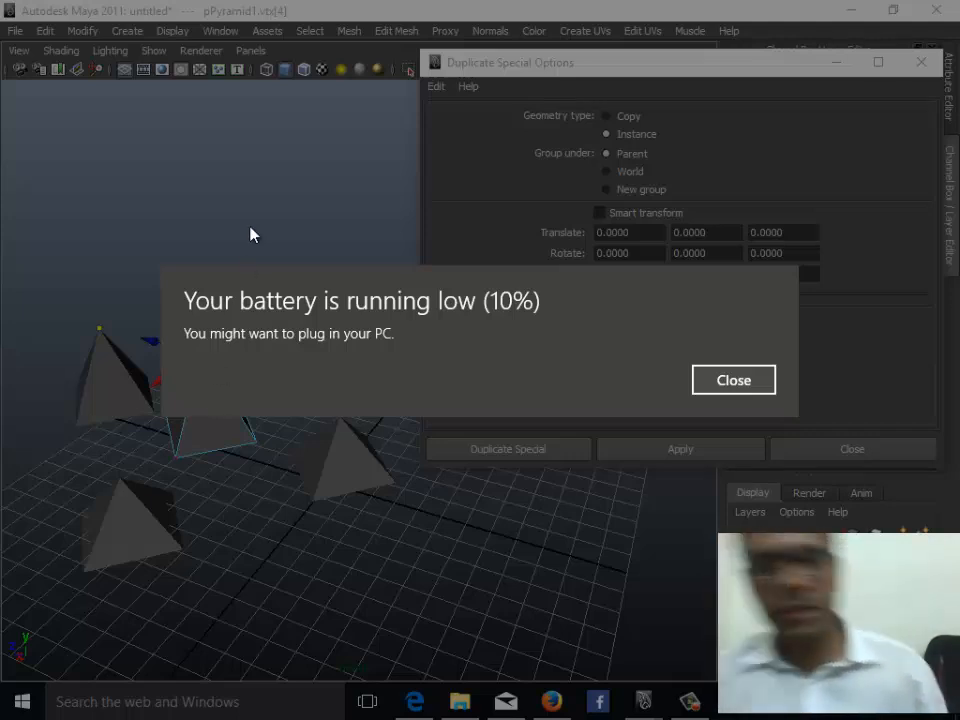
left_click(729, 379)
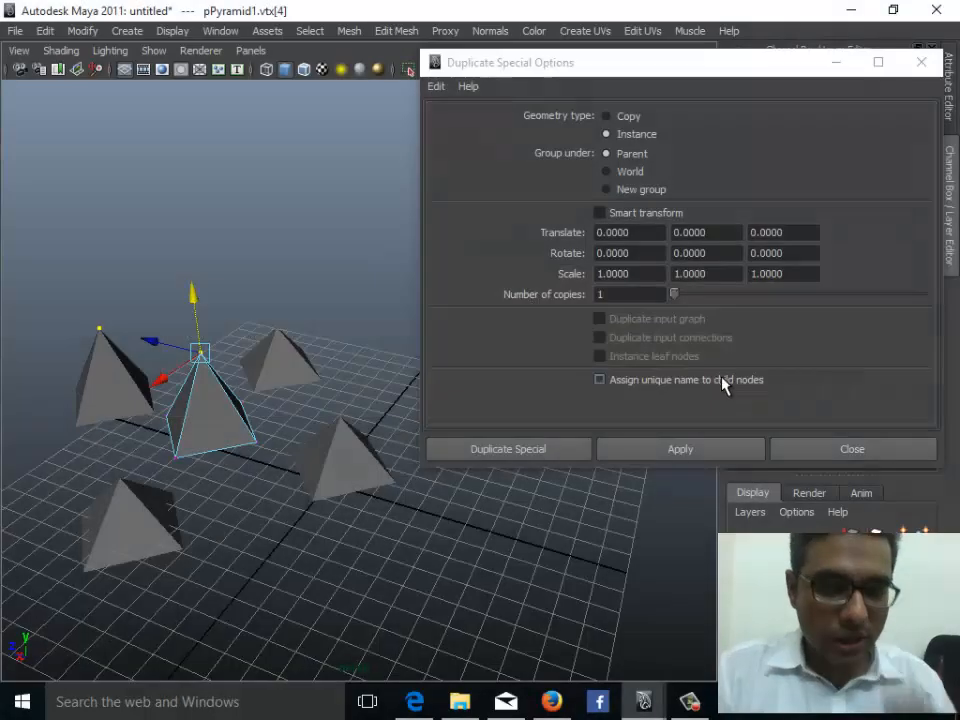
left_click(845, 458)
right_click_drag(433, 449, 289, 472, "alt")
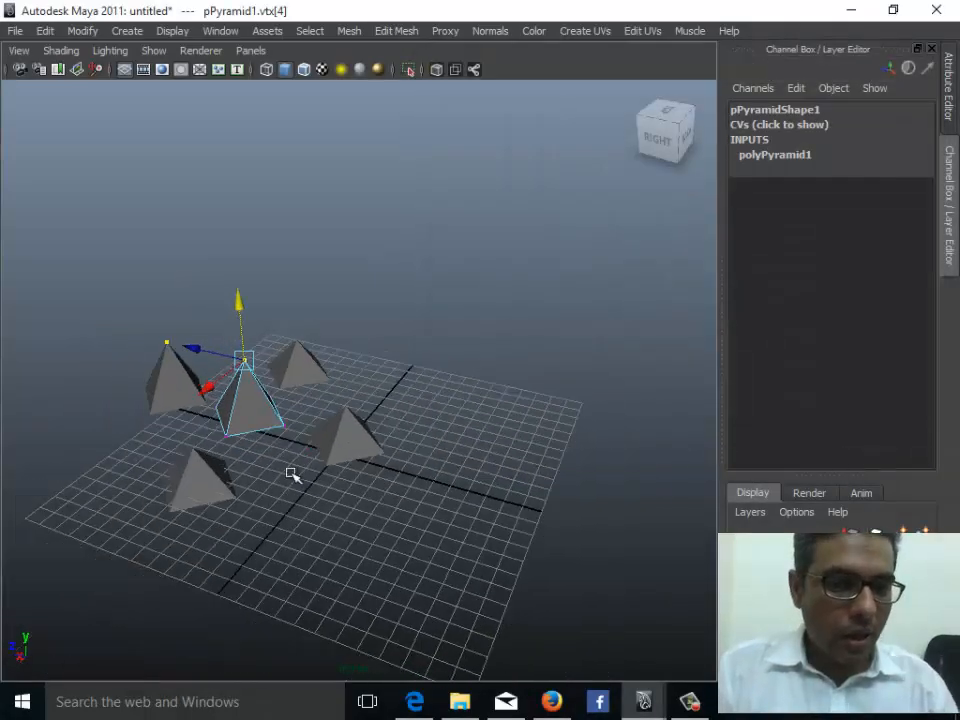
- Select all the pyramids in the scene and delete them
left_click_drag(112, 346, 376, 520)
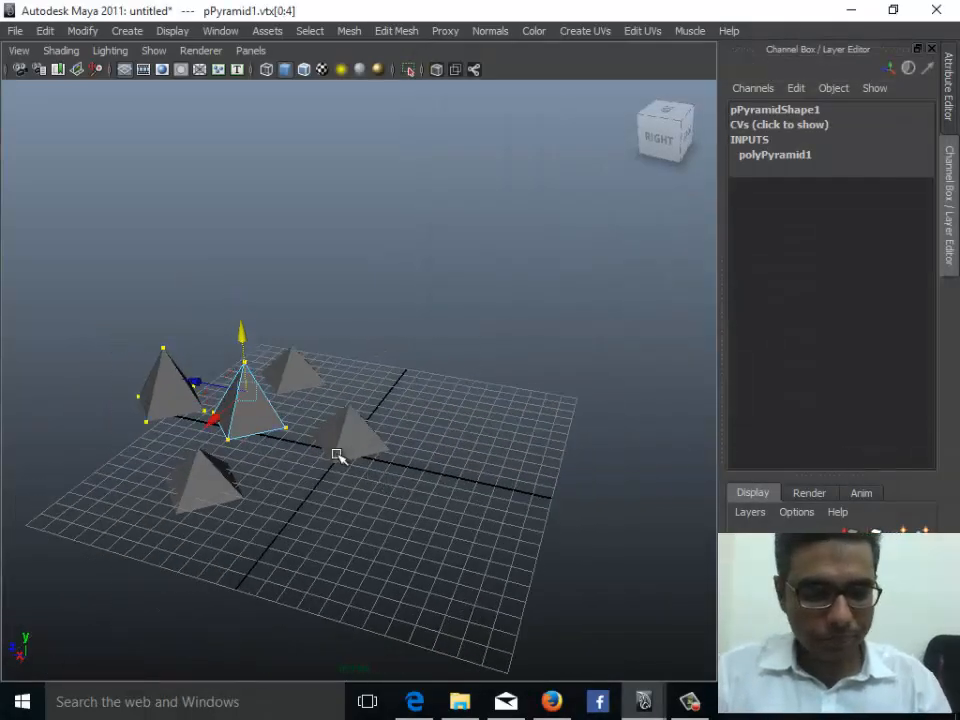
right_click_drag(234, 434, 298, 337)
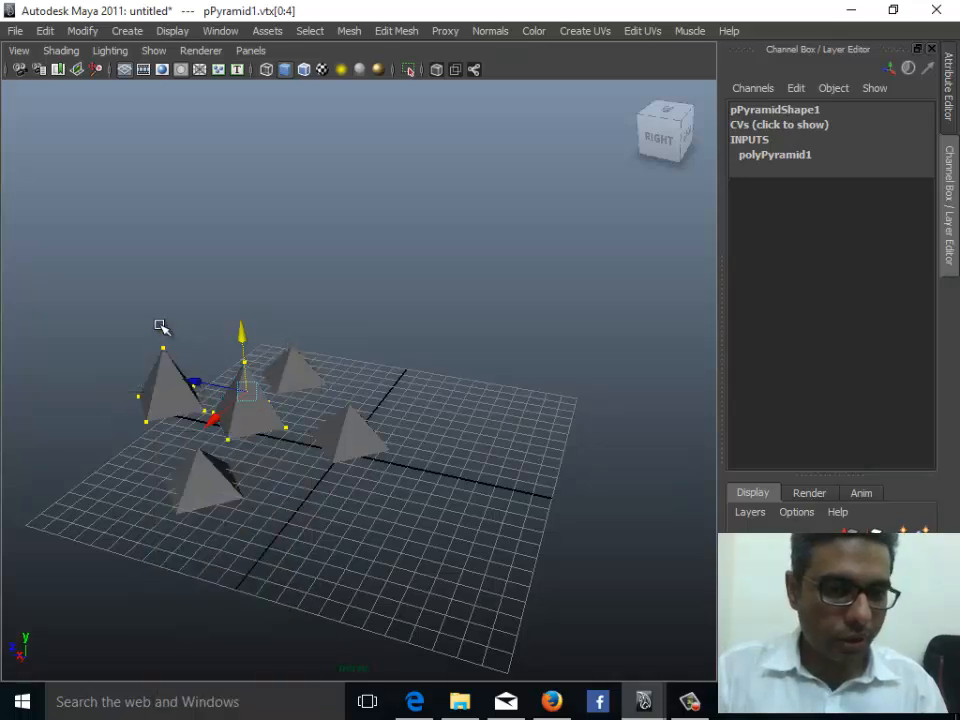
left_click_drag(115, 328, 366, 548)
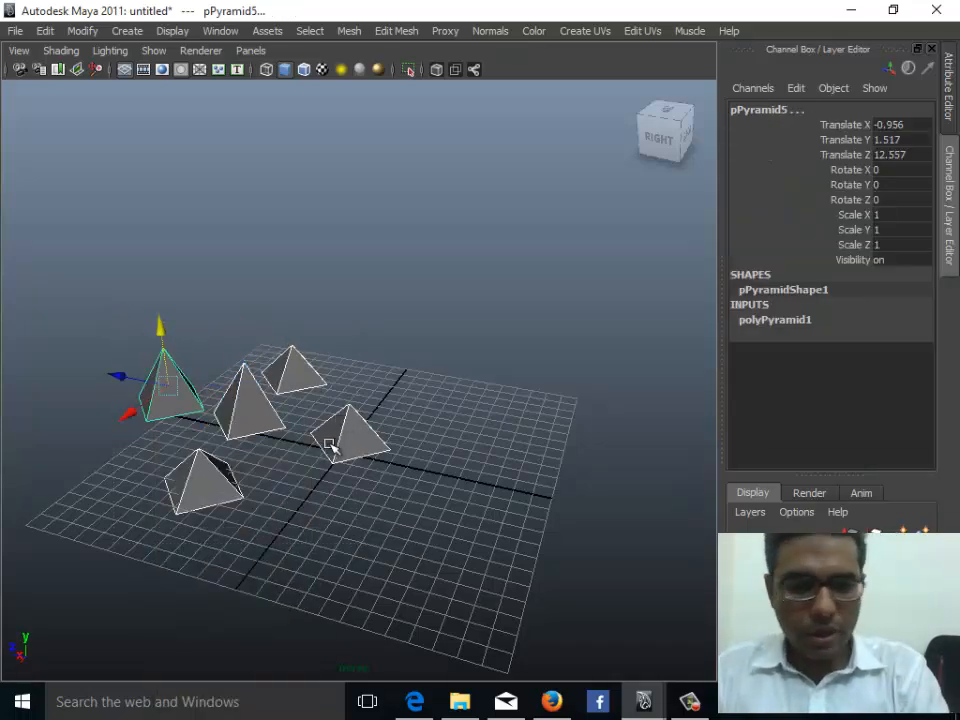
key("Delete")
- Create a new polygon pyramid by dragging it out on the grid
left_click(48, 31)
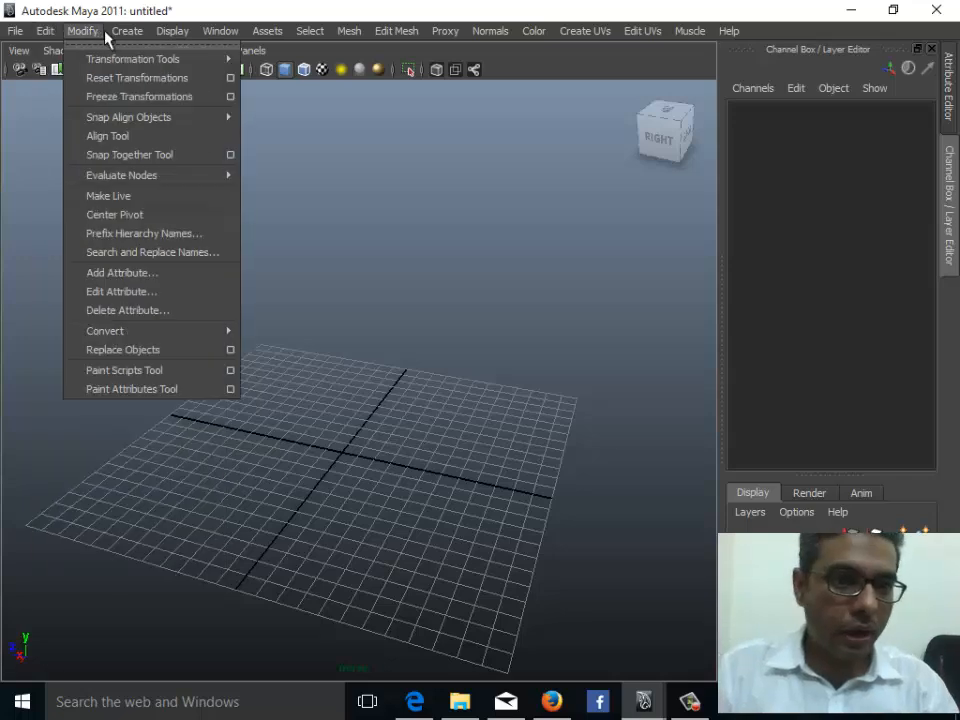
mouse_move(200, 78)
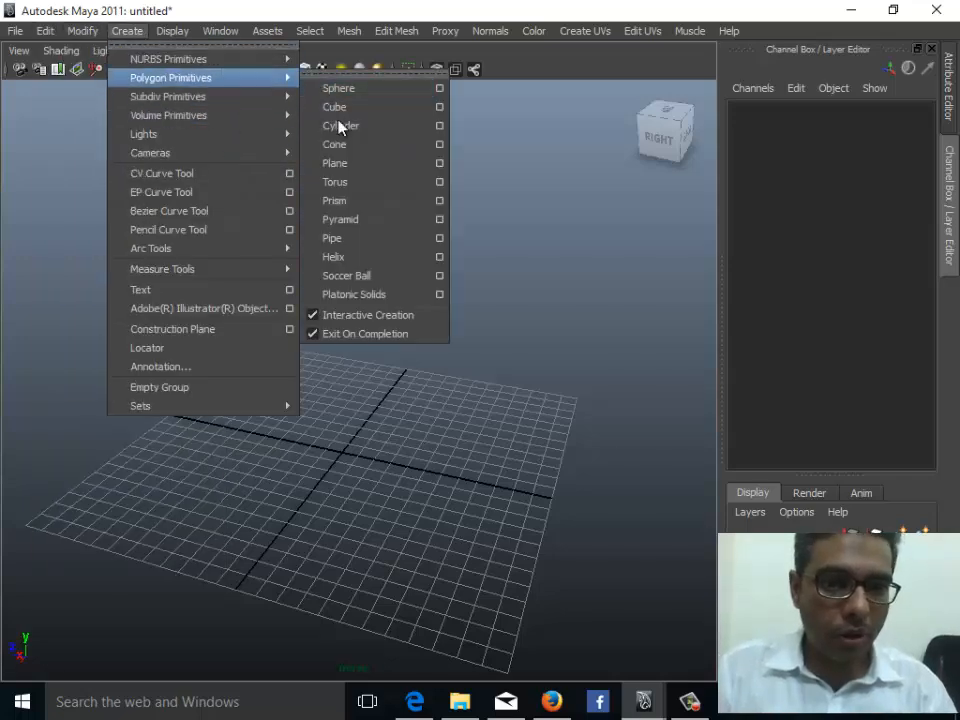
left_click(386, 229)
left_click_drag(325, 455, 356, 490)
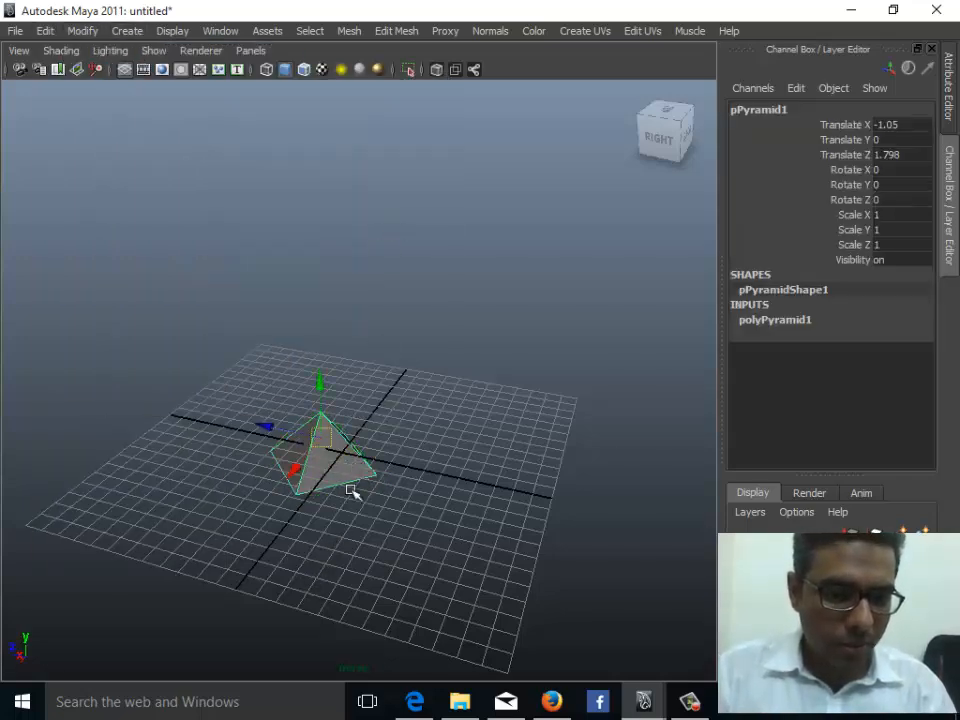
- Move the pyramid vertically to a Translate Y of about 1.74 so it sits on the grid
left_click_drag(316, 387, 340, 345)
left_click_drag(365, 458, 212, 418, "alt")
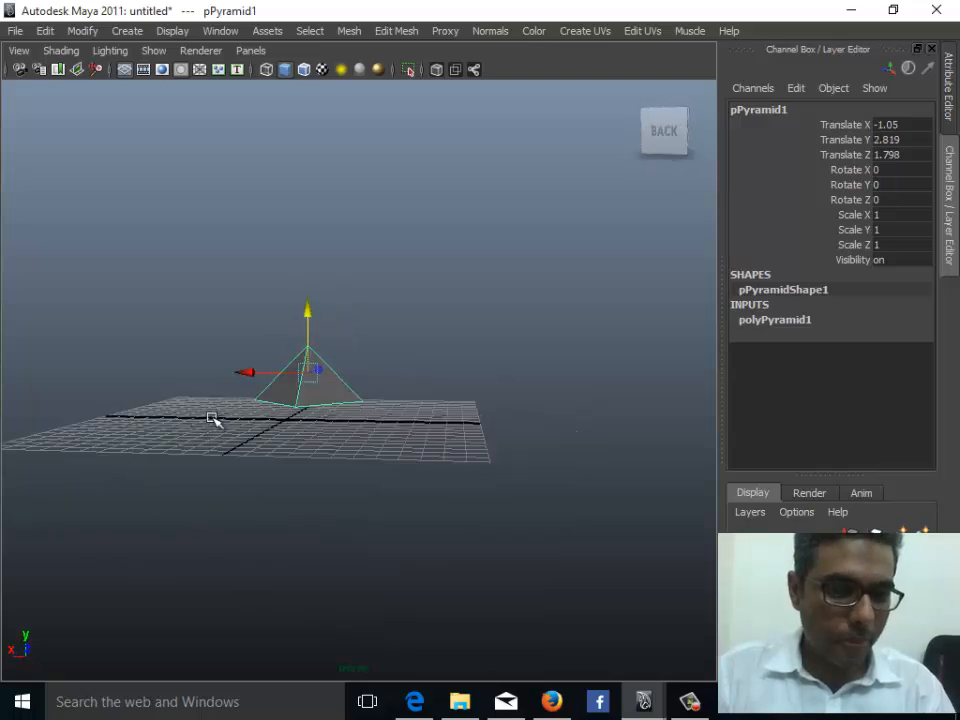
left_click_drag(306, 315, 306, 334)
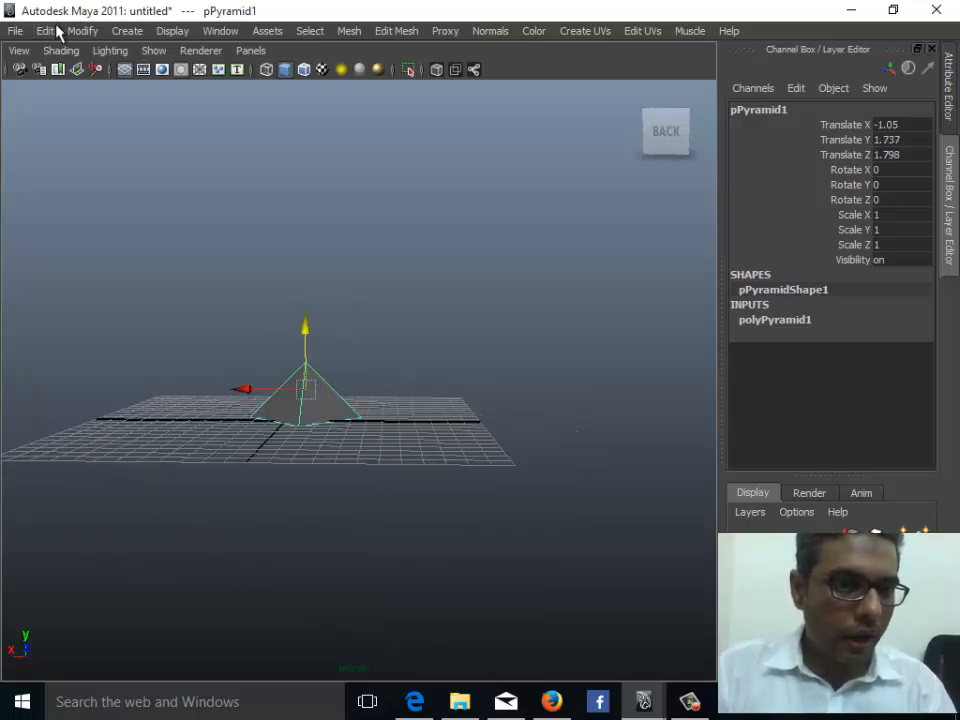
- Apply Duplicate Special as an instance and move the new pyramid to one side
left_click(50, 31)
left_click(223, 463)
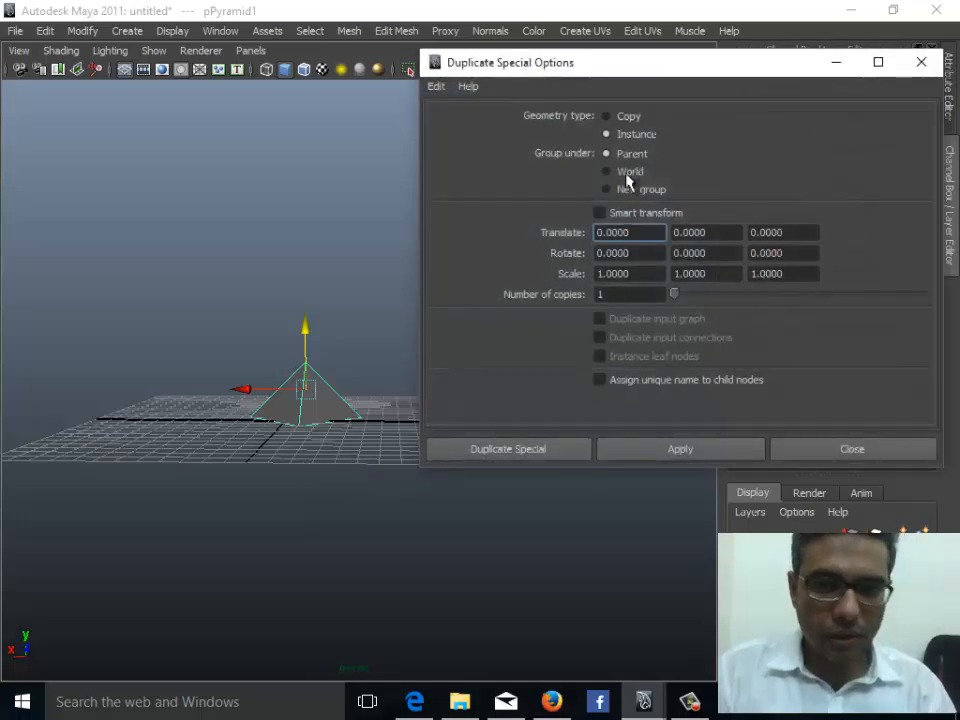
left_click(687, 455)
left_click_drag(356, 403, 300, 403, "alt")
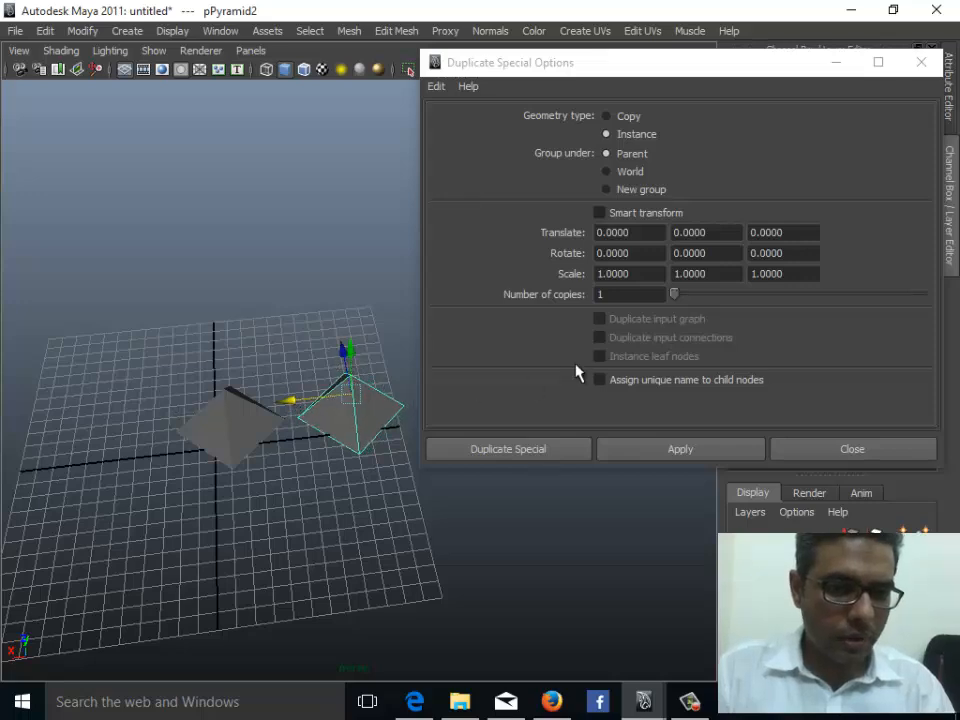
- Apply two more instanced duplicates and move them out in a line beside the others
left_click(619, 448)
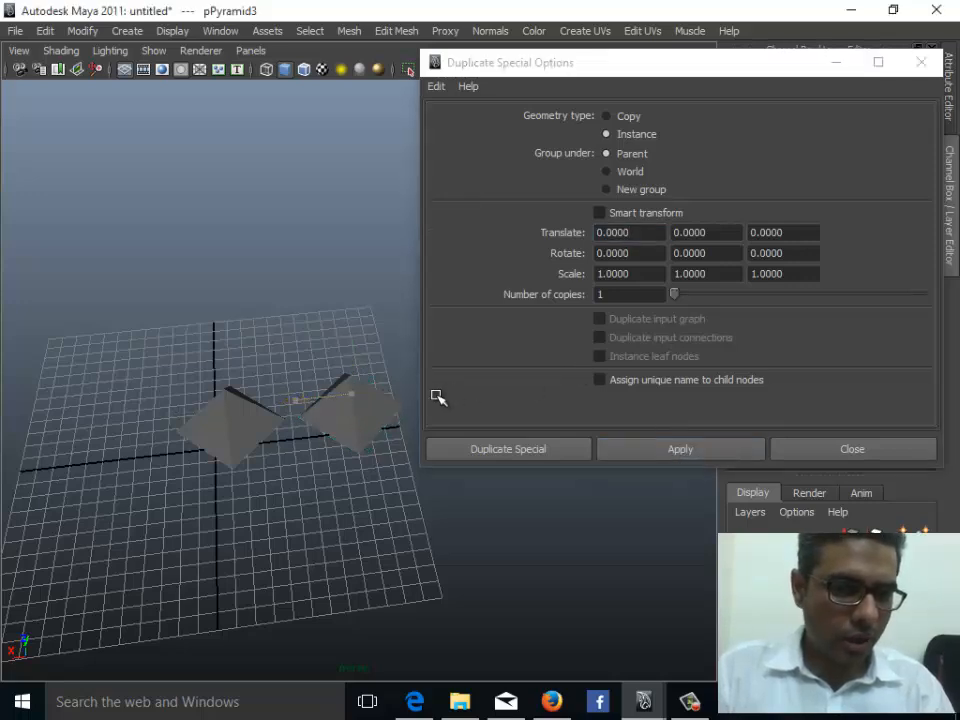
left_click(611, 448)
middle_click_drag(240, 460, 12, 440, "alt")
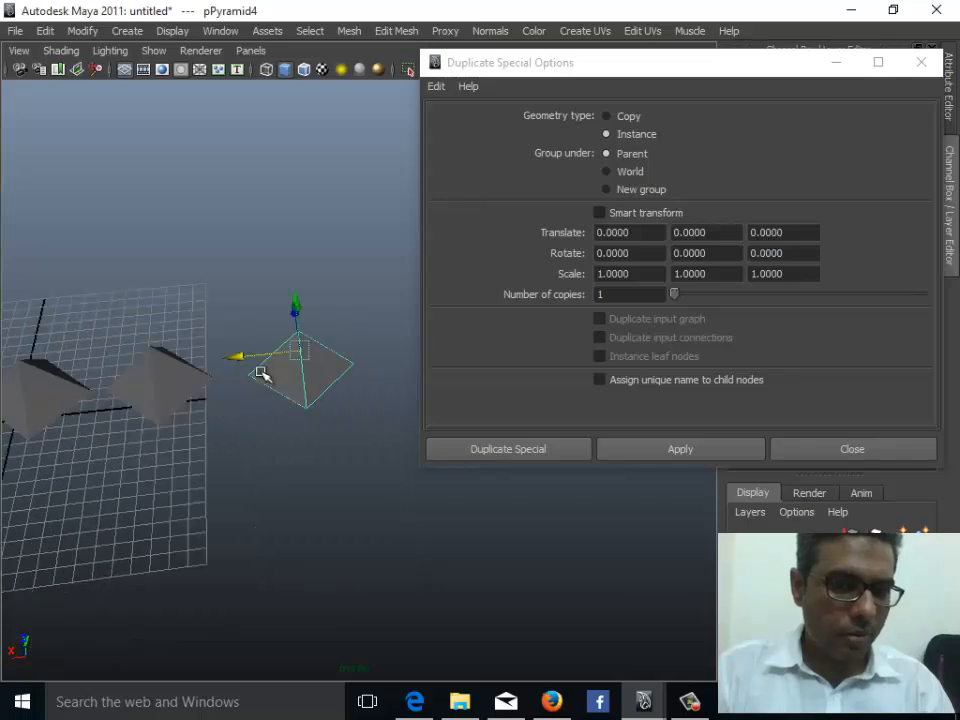
left_click_drag(258, 354, 371, 356)
scroll(373, 358, "down", 4)
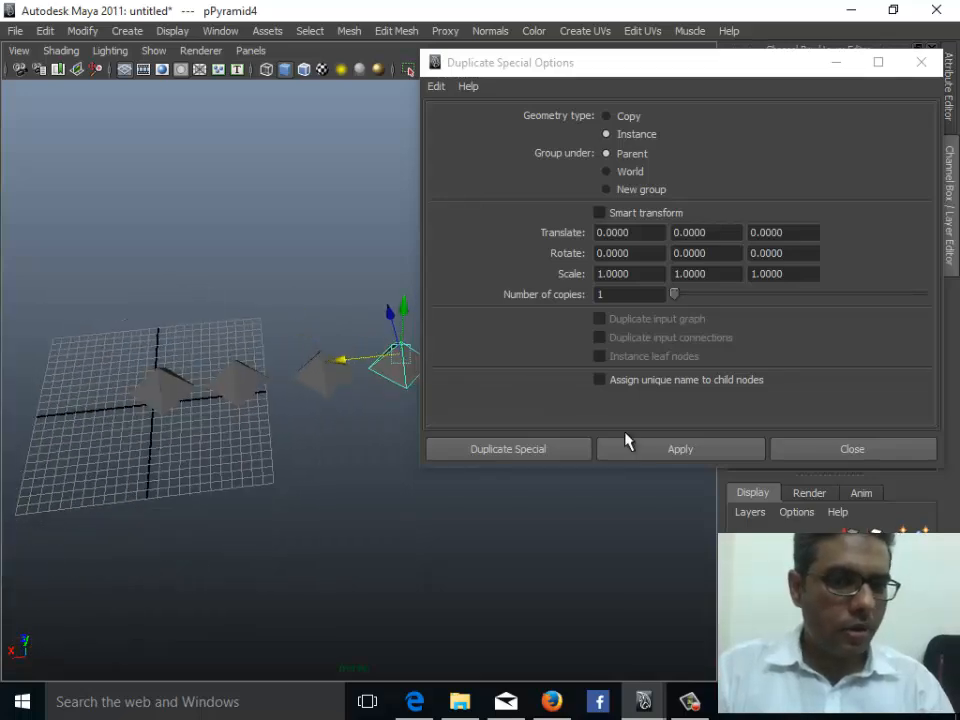
- Repeat the instanced Duplicate Special, moving each new pyramid to fill rows across the grid
left_click(628, 447)
middle_click_drag(337, 459, 141, 386, "alt")
left_click_drag(191, 364, 274, 364)
left_click_drag(242, 405, 92, 371, "alt")
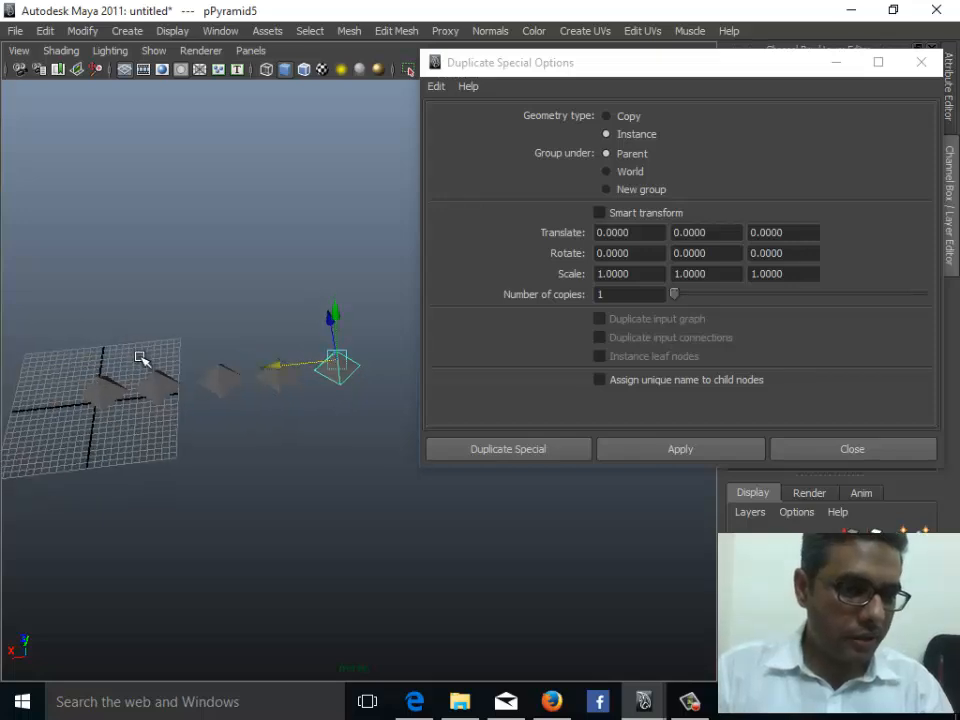
left_click(647, 450)
left_click_drag(207, 420, 132, 365, "alt")
left_click(649, 450)
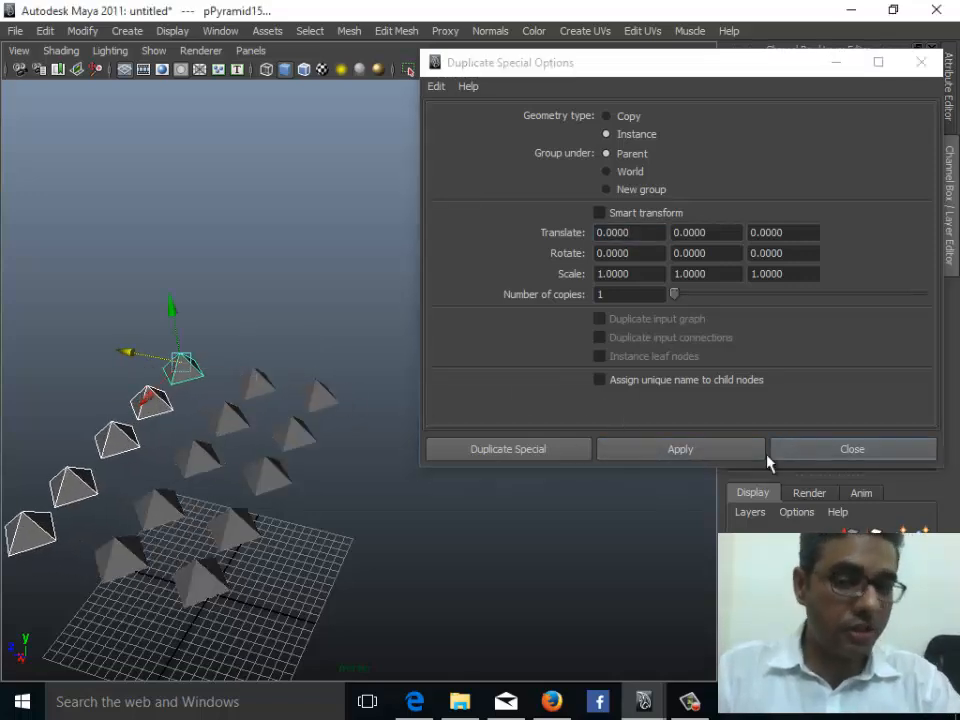
left_click(703, 456)
left_click(703, 456)
left_click_drag(122, 349, 65, 341)
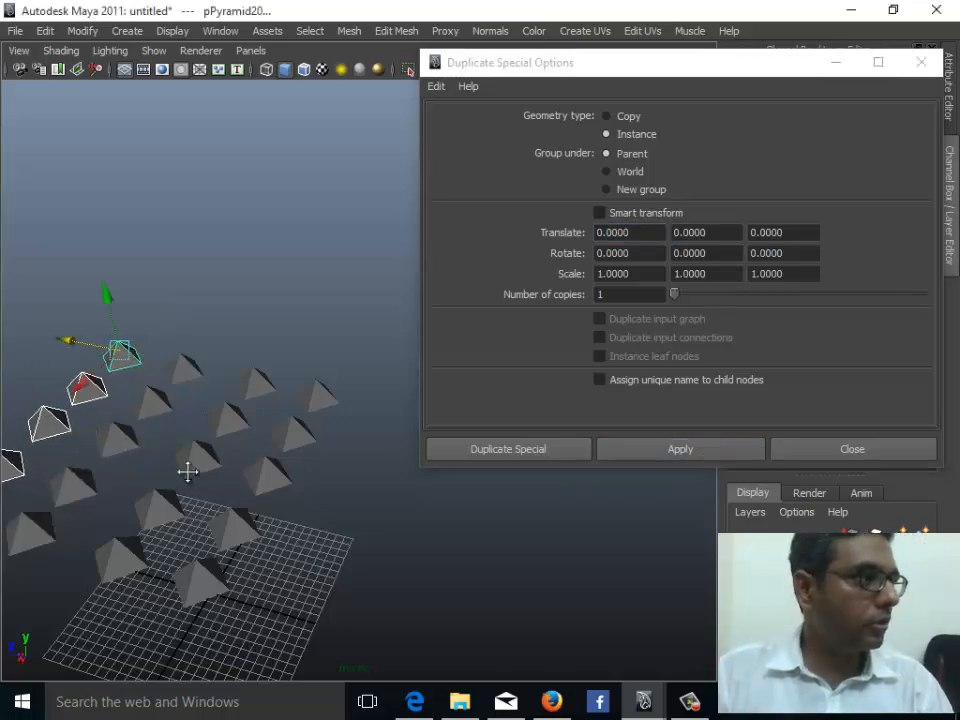
- Select one pyramid's apex vertex and drag it upward so all the instances stretch together
left_click_drag(189, 469, 275, 388, "alt")
left_click(333, 442)
left_click_drag(326, 469, 238, 490, "alt")
key("q")
right_click_drag(238, 493, 170, 382)
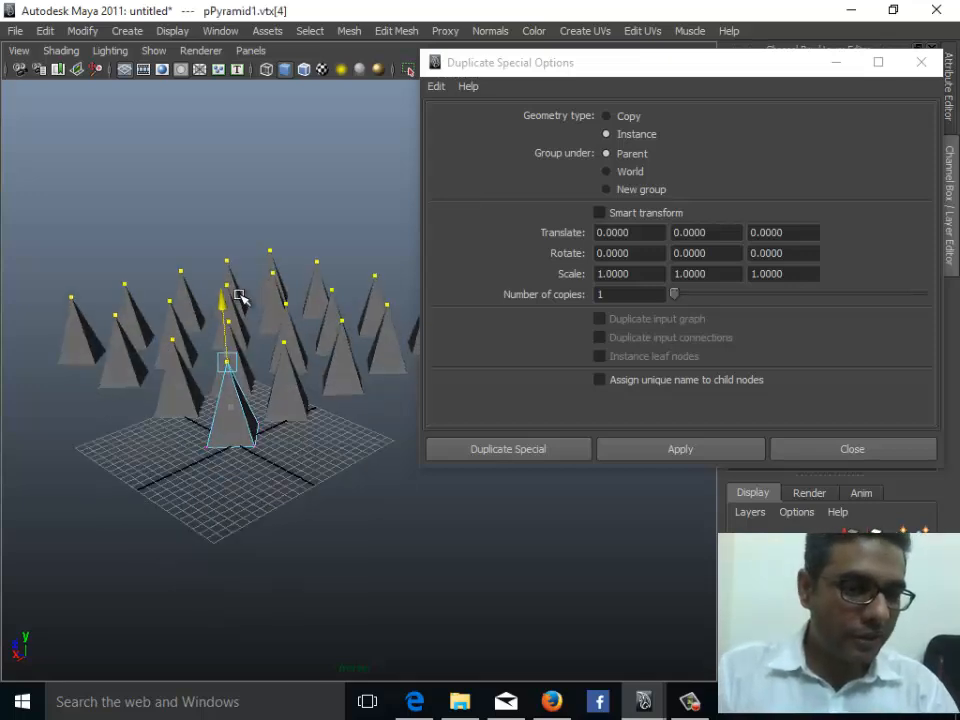
left_click_drag(237, 293, 284, 335)
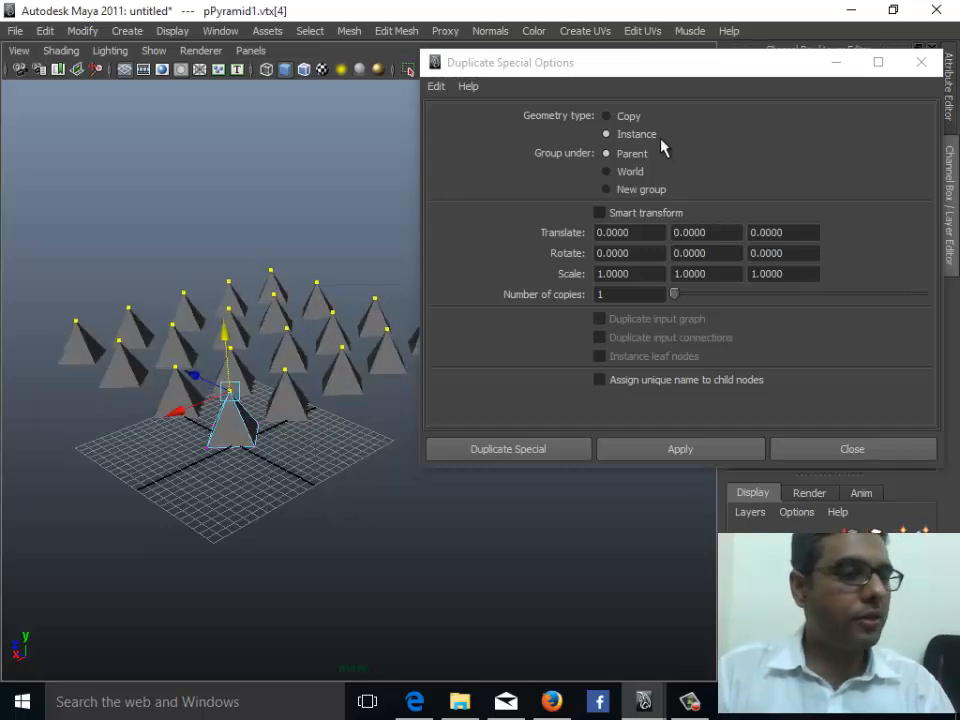
- Close the Duplicate Special window and inspect the polyPyramid1 input attributes around the scene
left_click(836, 62)
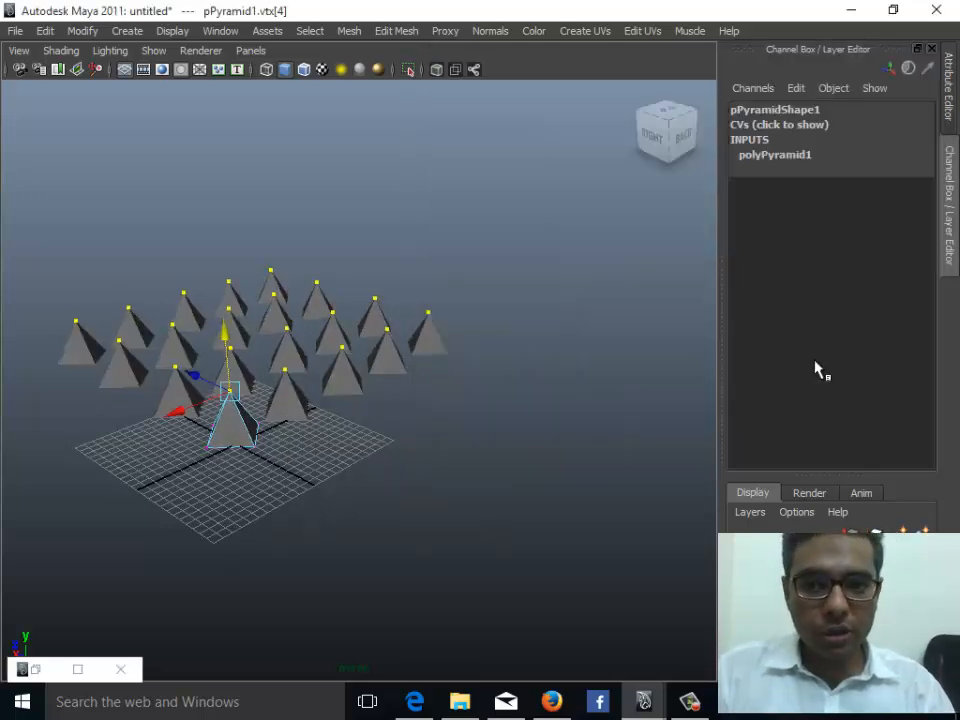
left_click(775, 157)
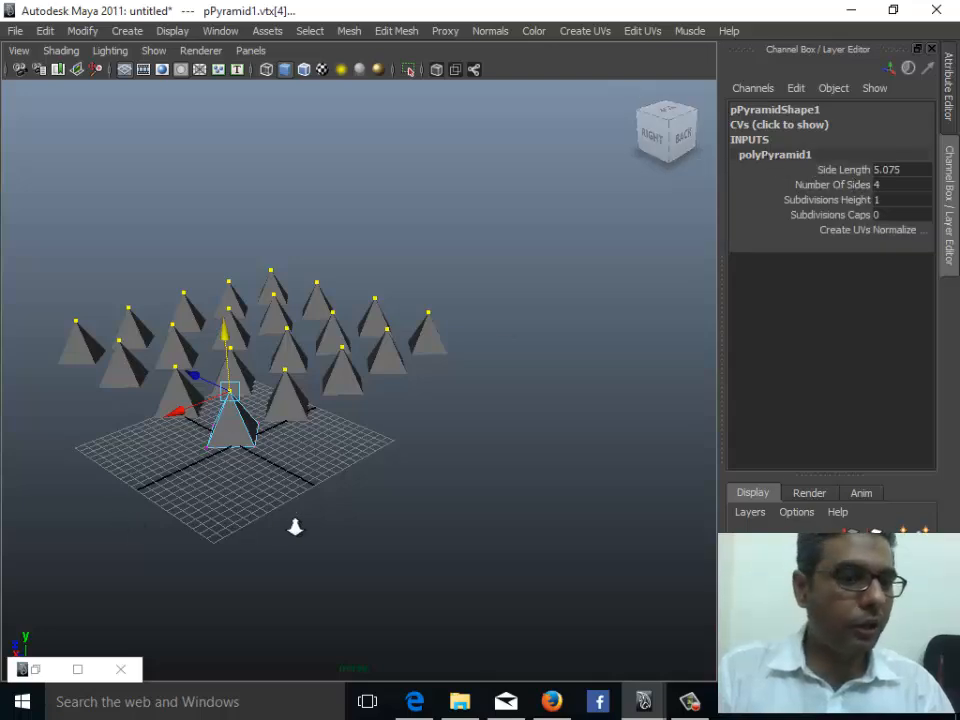
right_click_drag(296, 527, 340, 532, "alt")
middle_click_drag(198, 464, 336, 505, "alt")
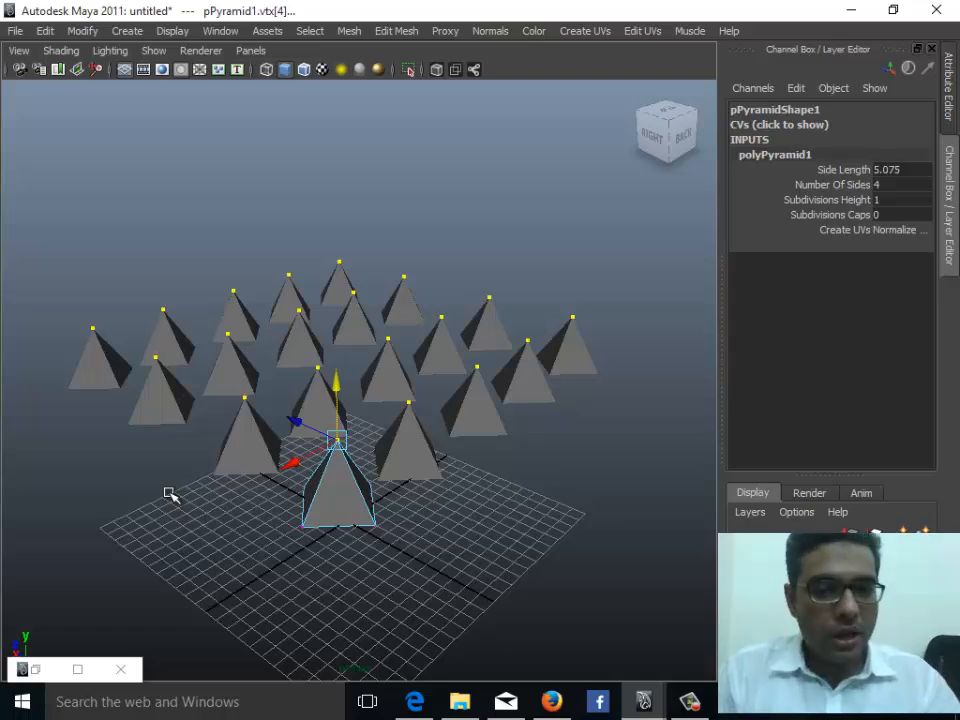
right_click_drag(168, 493, 196, 450, "alt")
right_click_drag(440, 519, 233, 512, "alt")
left_click_drag(233, 512, 313, 477, "alt")
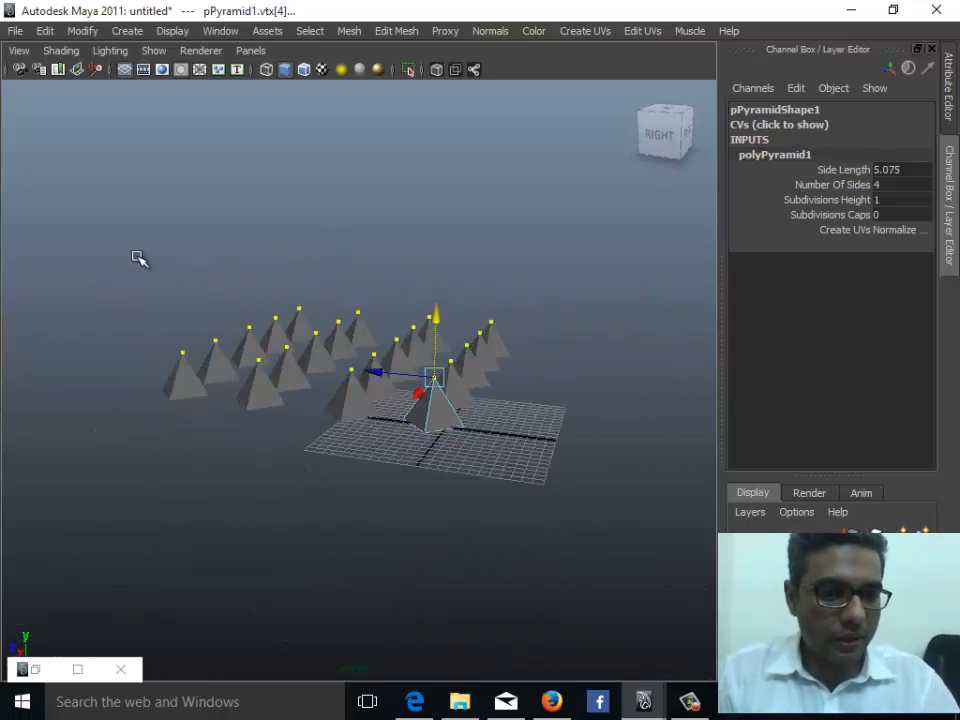
- Delete all the duplicated pyramids from the scene, keeping only the original one
left_click(450, 415)
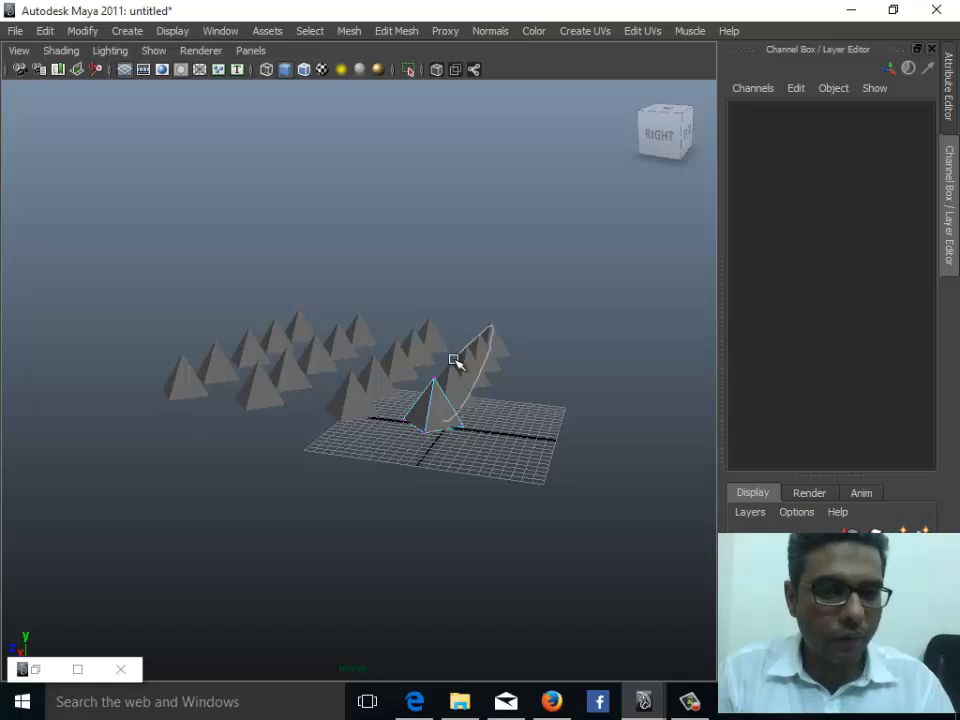
right_click_drag(453, 360, 372, 362)
right_click_drag(343, 437, 418, 466, "alt")
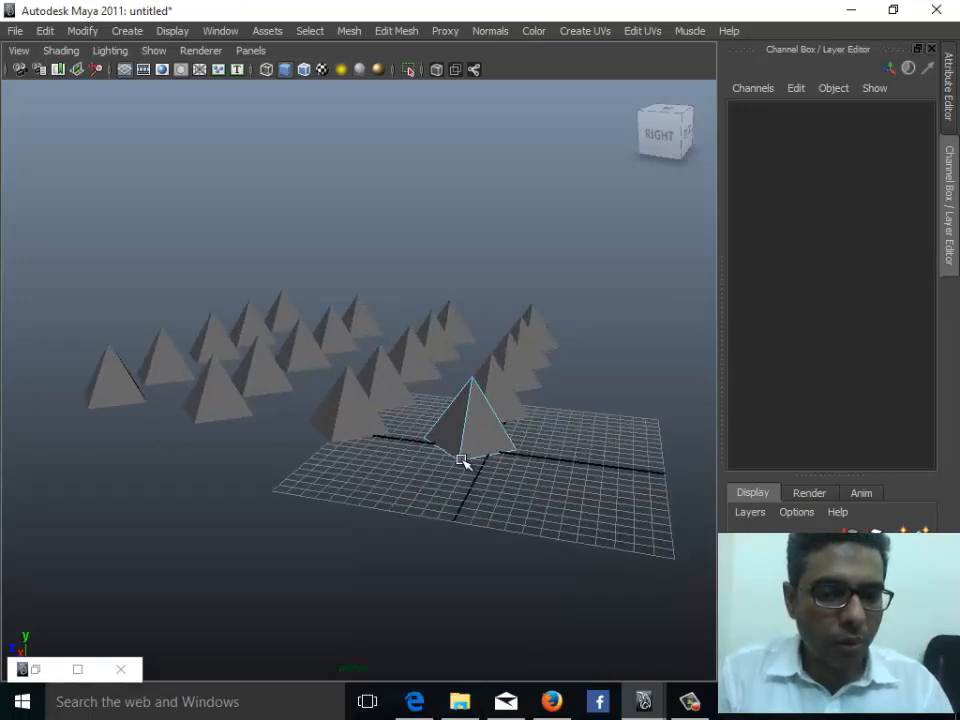
left_click(461, 460)
mouse_move(460, 459)
left_mouse_down()
mouse_move(538, 497)
mouse_move(448, 463)
mouse_move(502, 453)
mouse_move(455, 465)
left_mouse_up()
key("ctrl+z")
left_click_drag(287, 467, 171, 358, "alt")
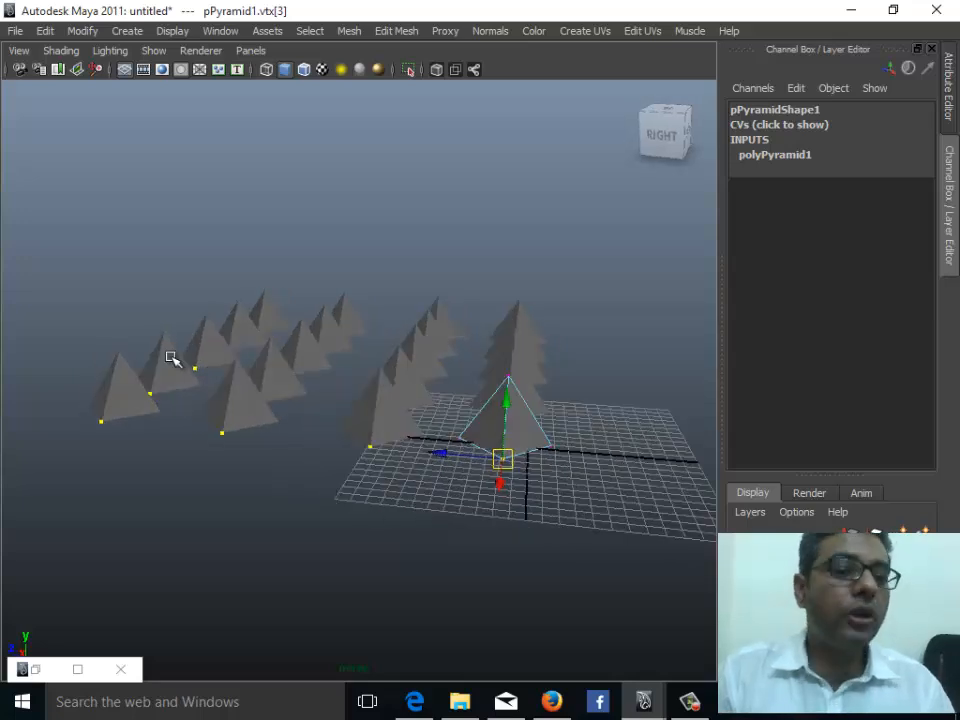
right_click_drag(520, 362, 570, 345)
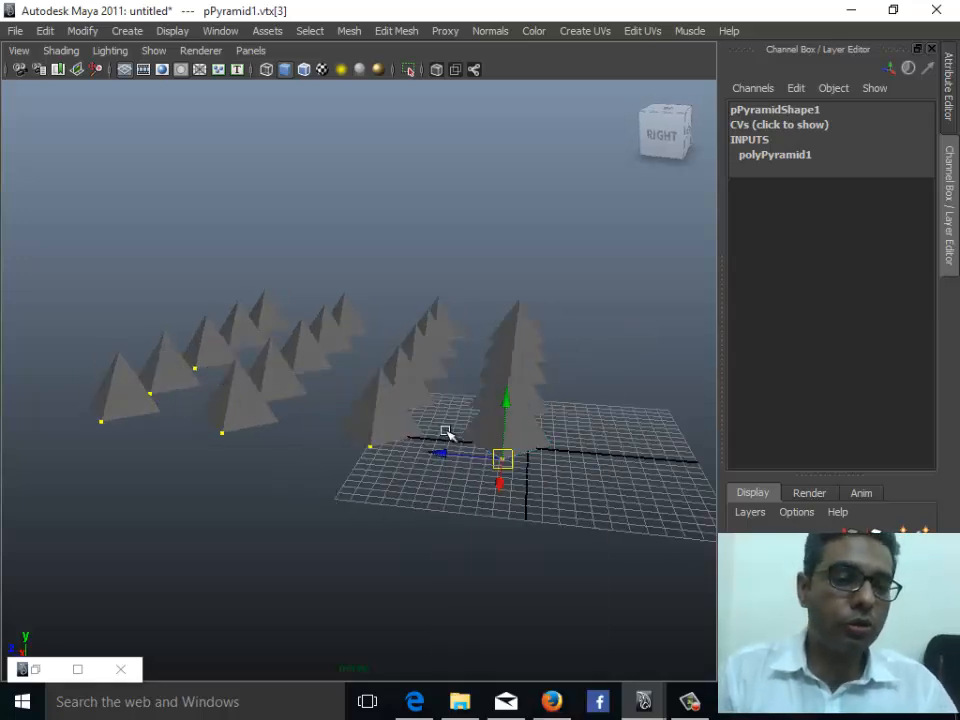
left_click_drag(73, 260, 414, 416)
key("Delete")
left_click_drag(413, 325, 616, 413)
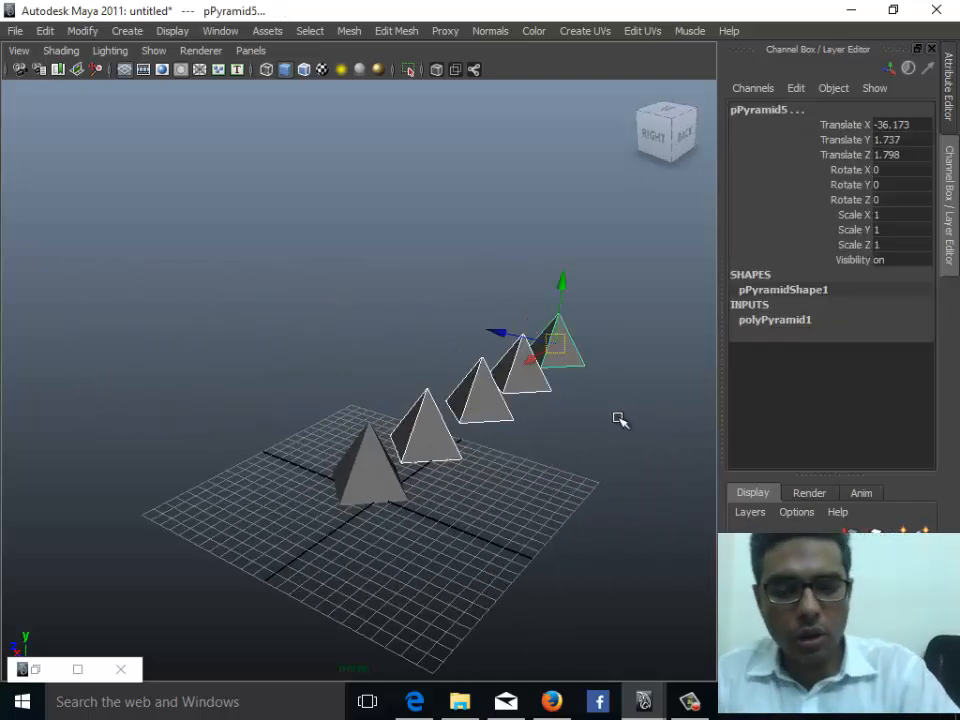
key("Delete")
- Select the remaining pyramid and switch it back to object mode
left_click(392, 467)
right_click(398, 466)
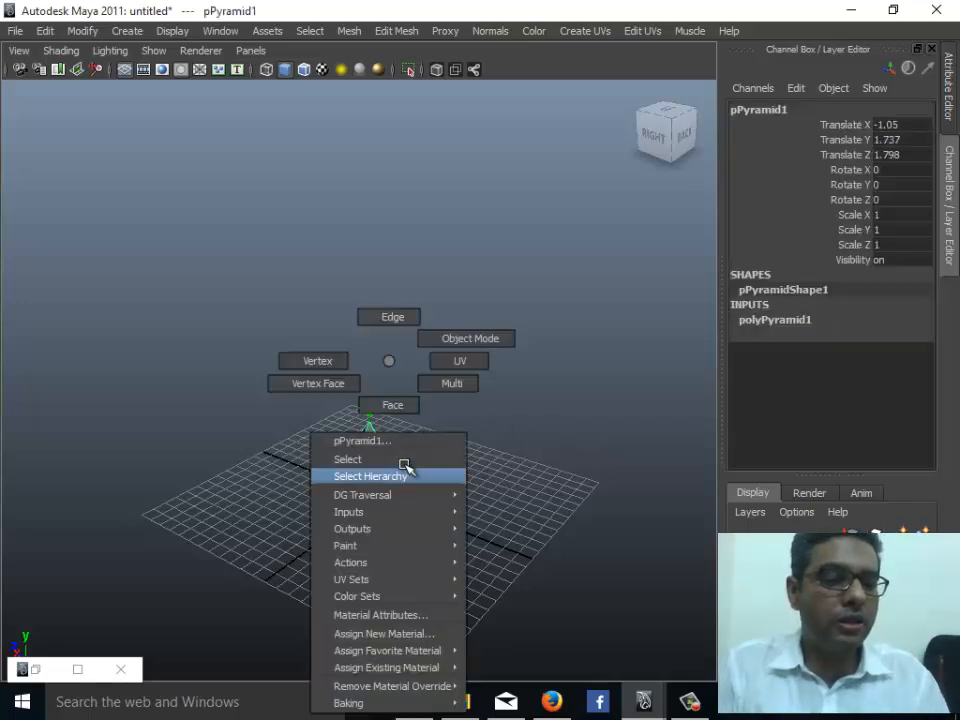
left_click(440, 338)
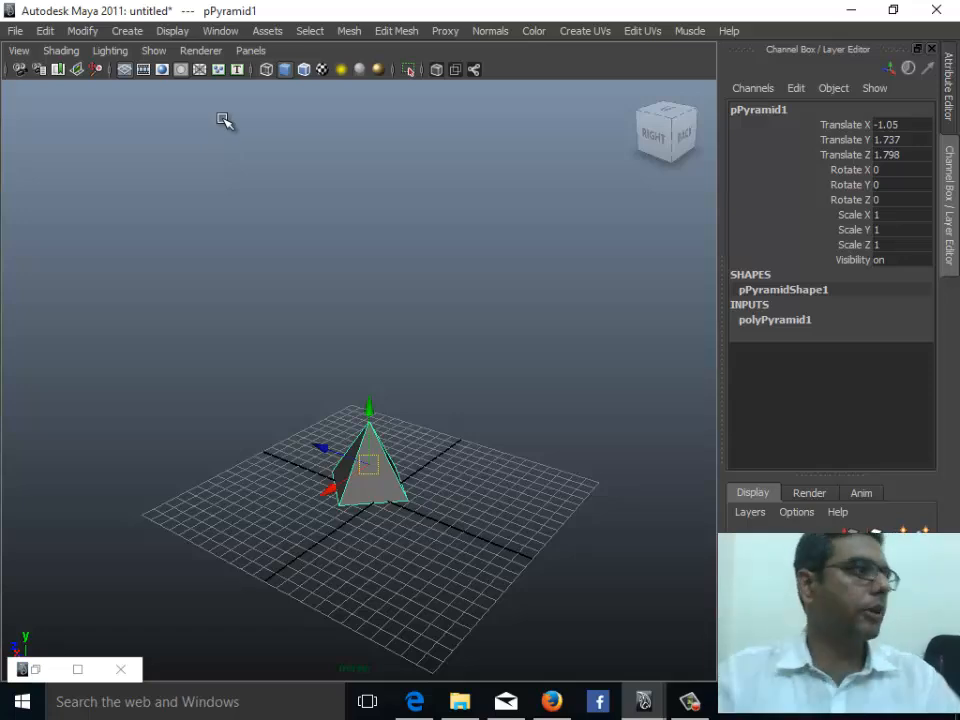
- Reopen Duplicate Special, set the geometry type to Copy, duplicate the pyramid and move the copy aside
left_click(40, 668)
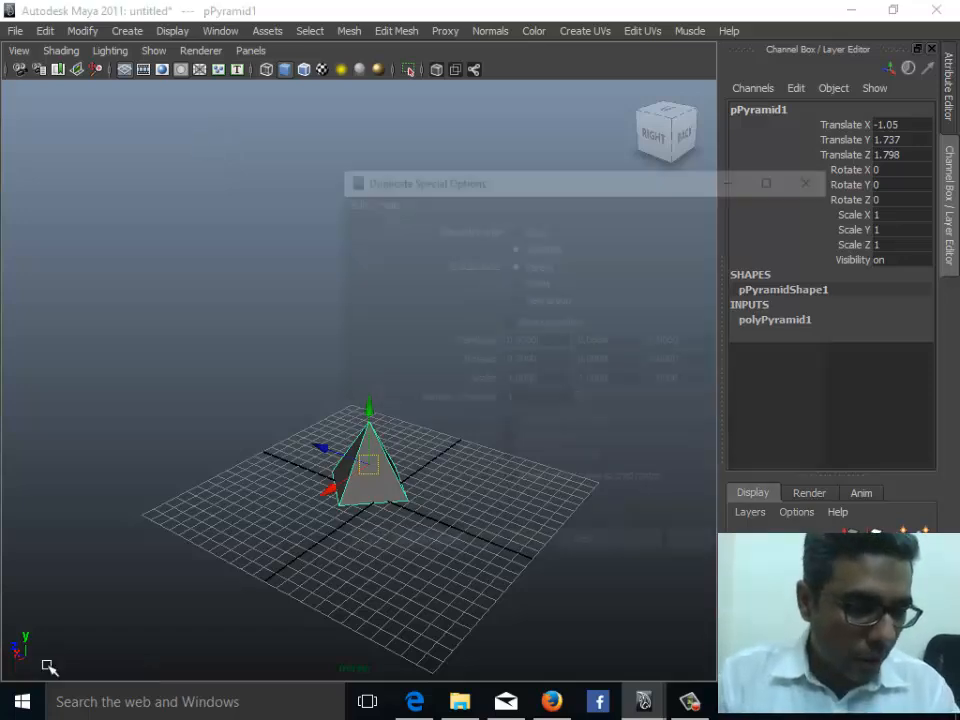
left_click_drag(278, 298, 306, 350, "alt")
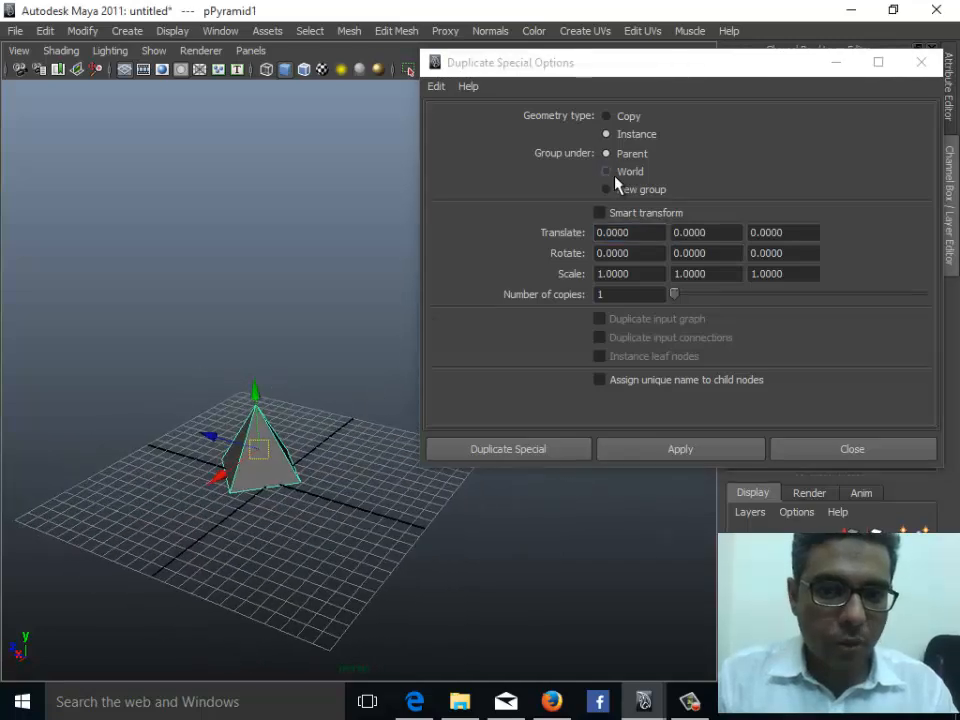
left_click(630, 117)
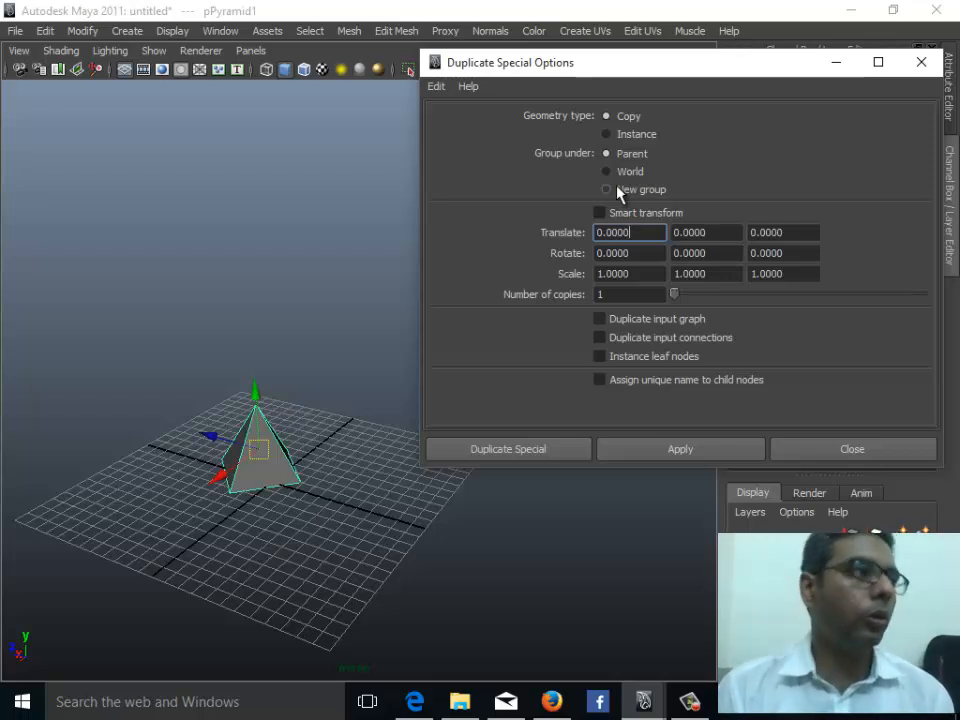
left_click(622, 452)
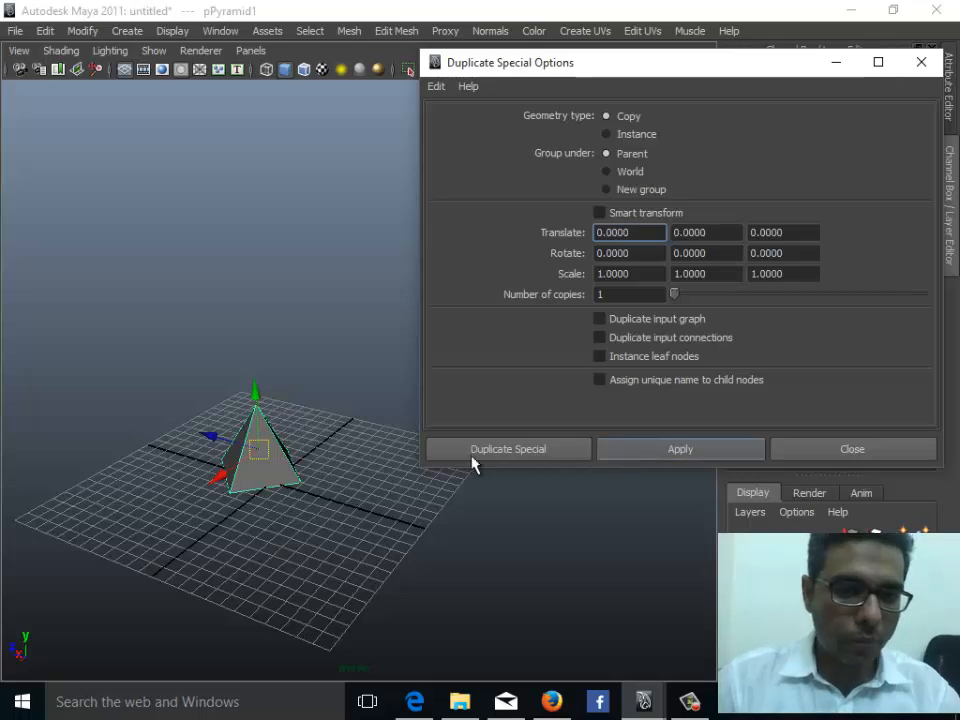
left_click_drag(213, 437, 130, 427)
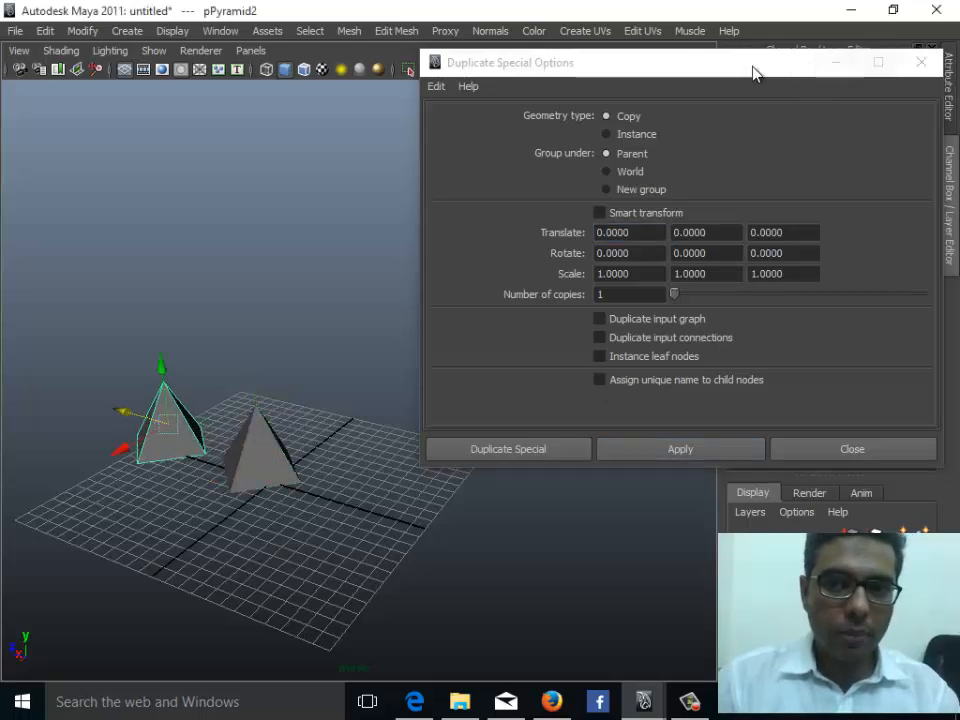
- Enable Duplicate input graph, apply another copy of the original pyramid and move it to the side
left_click_drag(753, 70, 480, 31)
middle_click_drag(242, 566, 268, 656, "alt")
scroll(285, 600, "up", 5)
middle_click_drag(285, 600, 370, 440, "alt")
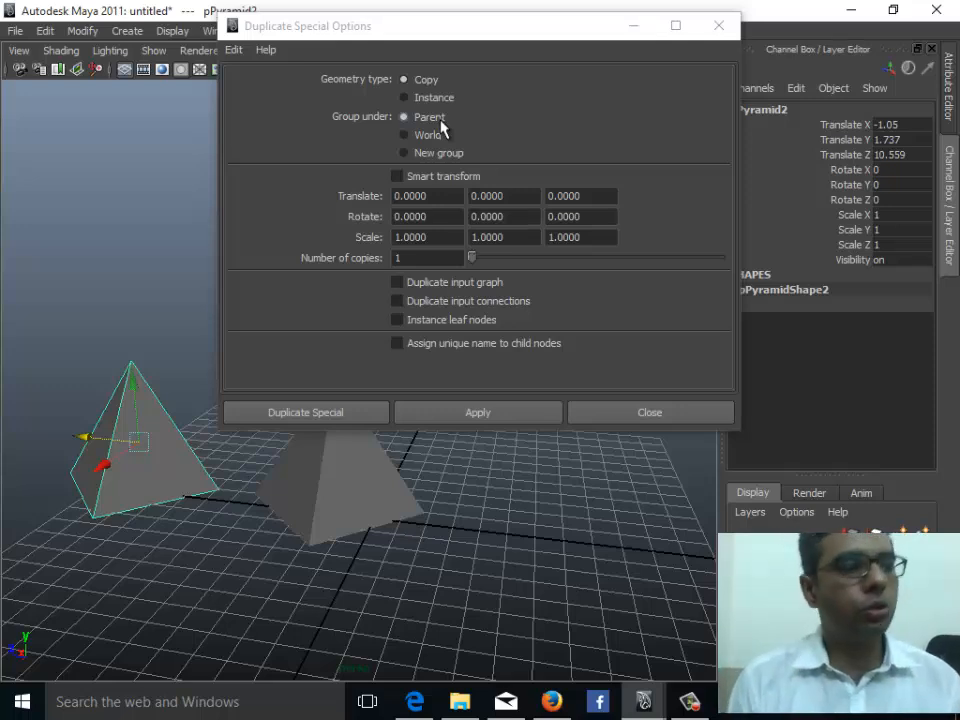
left_click(448, 284)
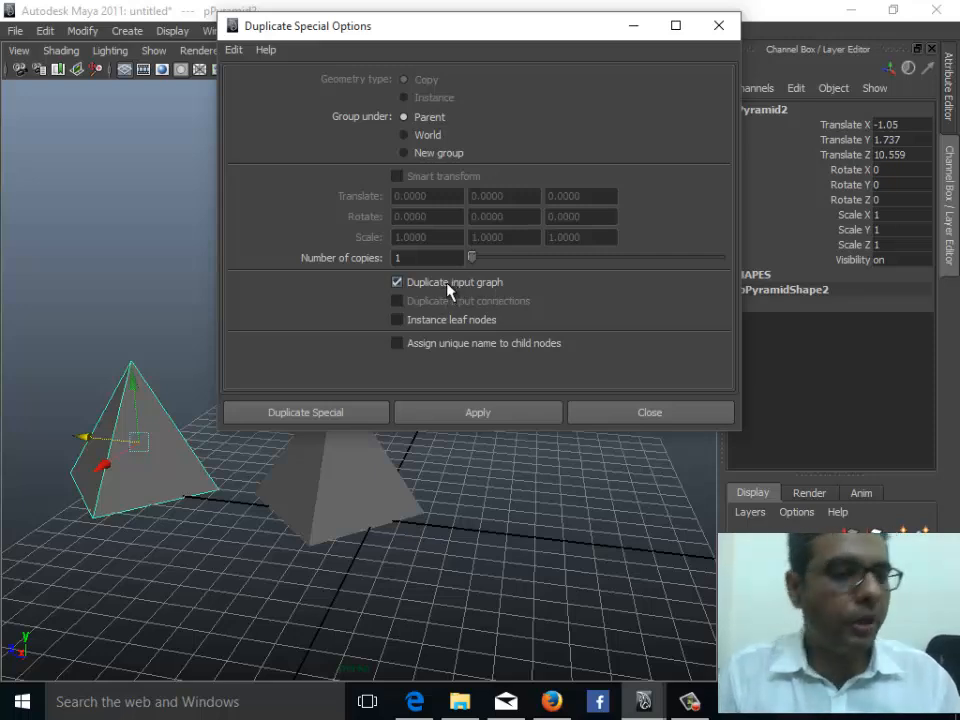
left_click(350, 514)
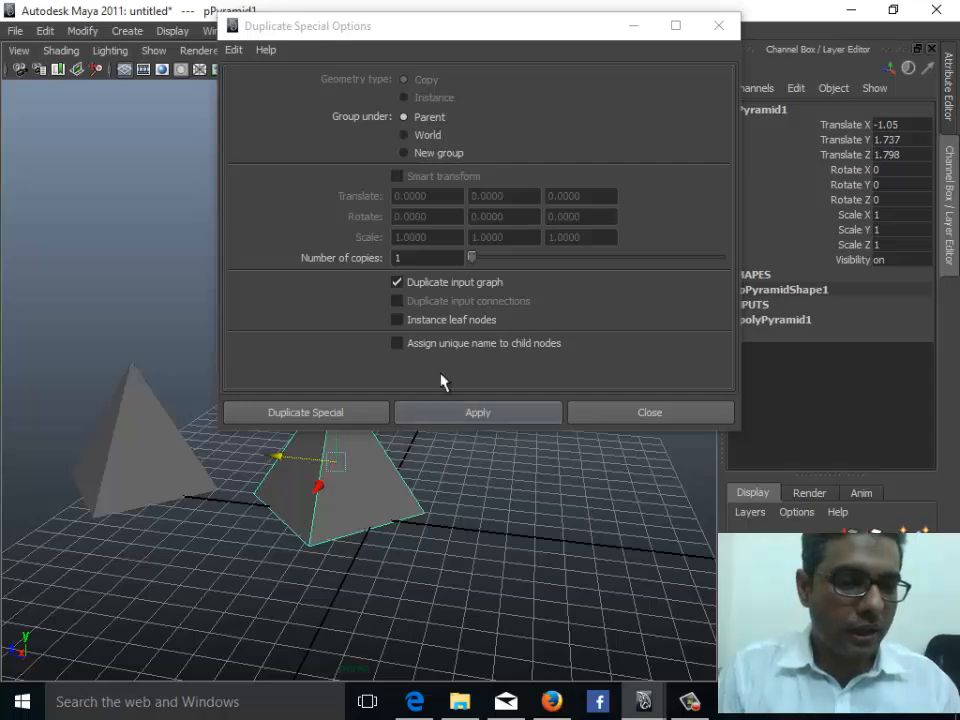
left_click(484, 414)
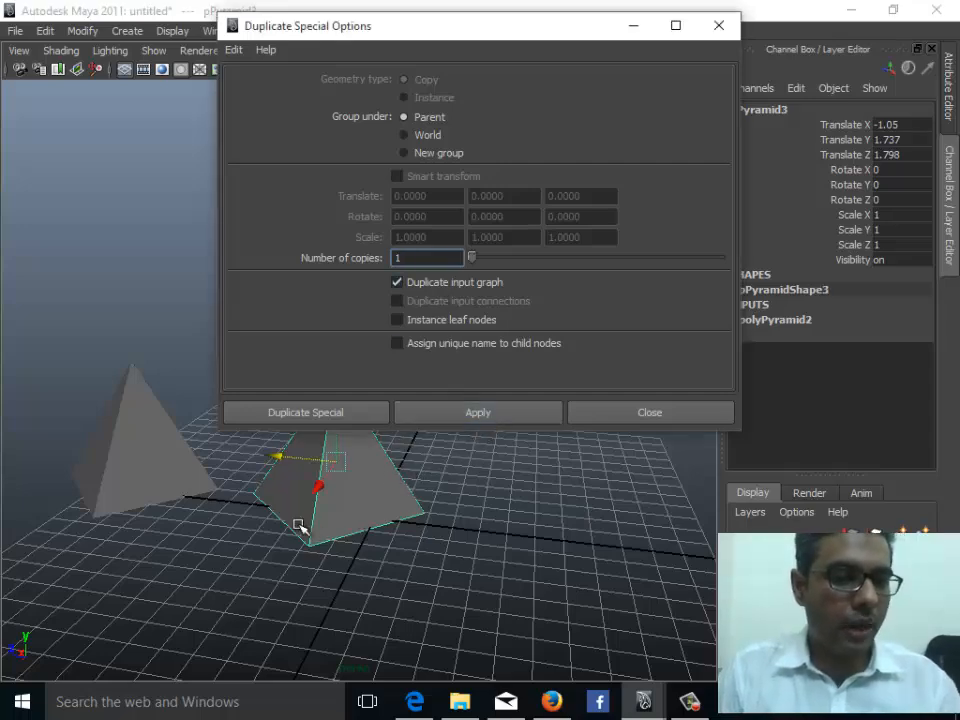
left_click_drag(313, 506, 350, 500)
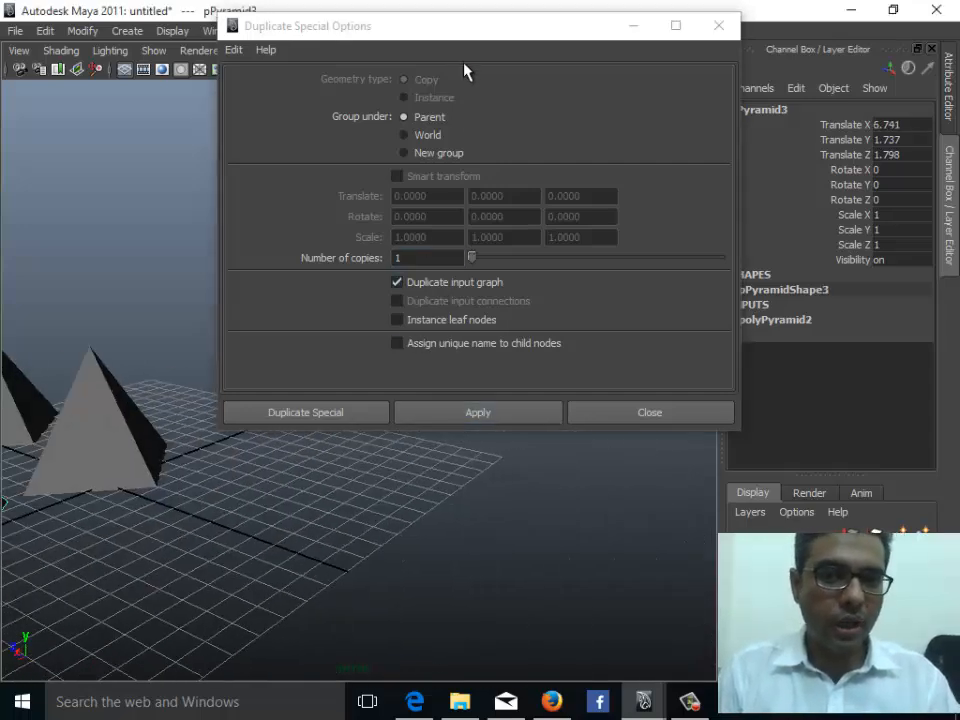
- Turn off Duplicate input graph and switch the geometry type back to Instance
left_click_drag(506, 25, 416, 14)
middle_click_drag(280, 482, 409, 570, "alt")
scroll(409, 570, "down", 5)
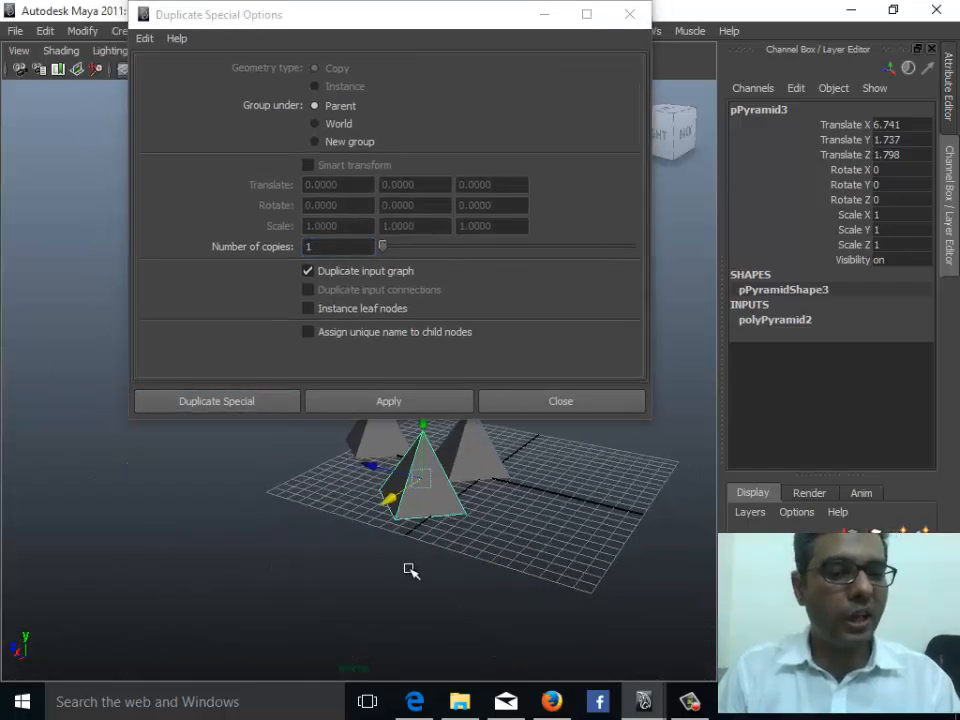
left_click_drag(409, 570, 360, 595, "alt")
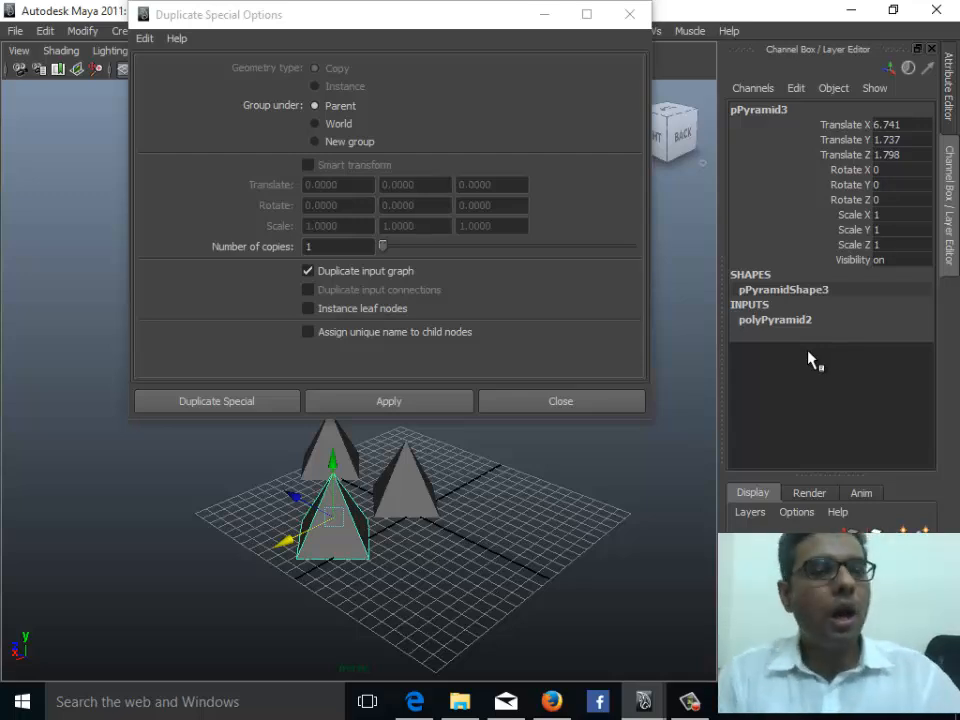
left_click(347, 276)
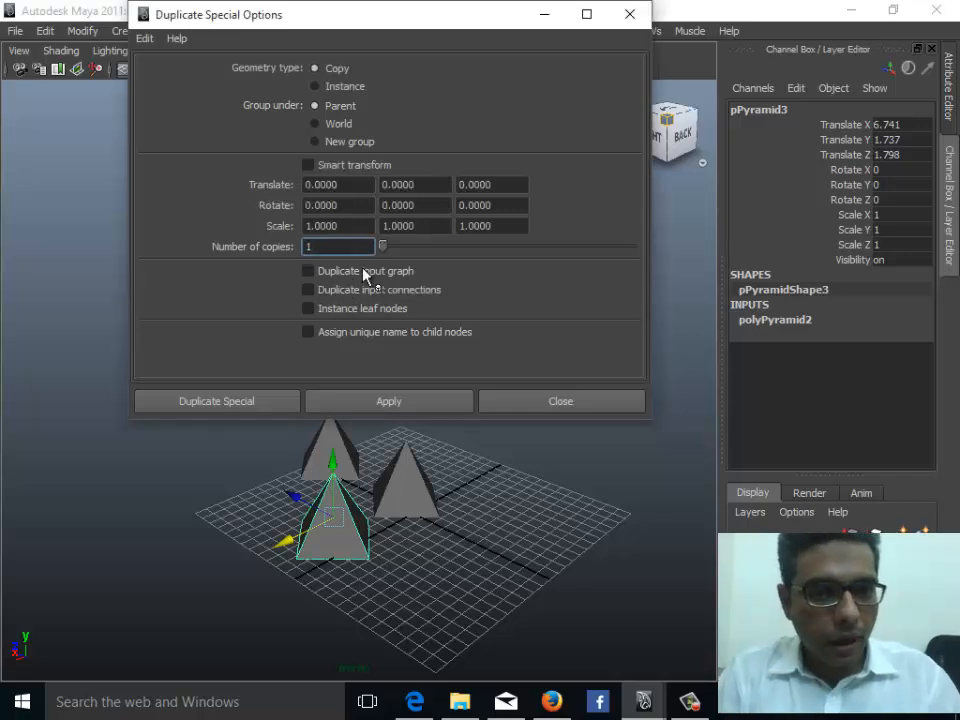
left_click(336, 88)
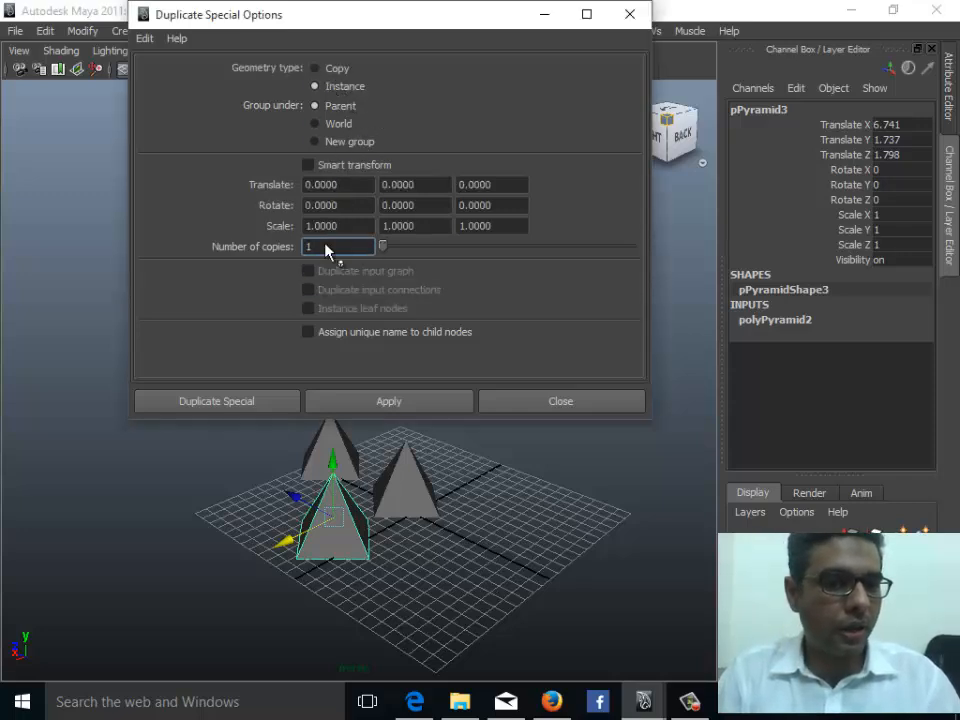
- Delete the two copied pyramids and select the original pyramid
middle_click_drag(422, 521, 363, 535, "alt")
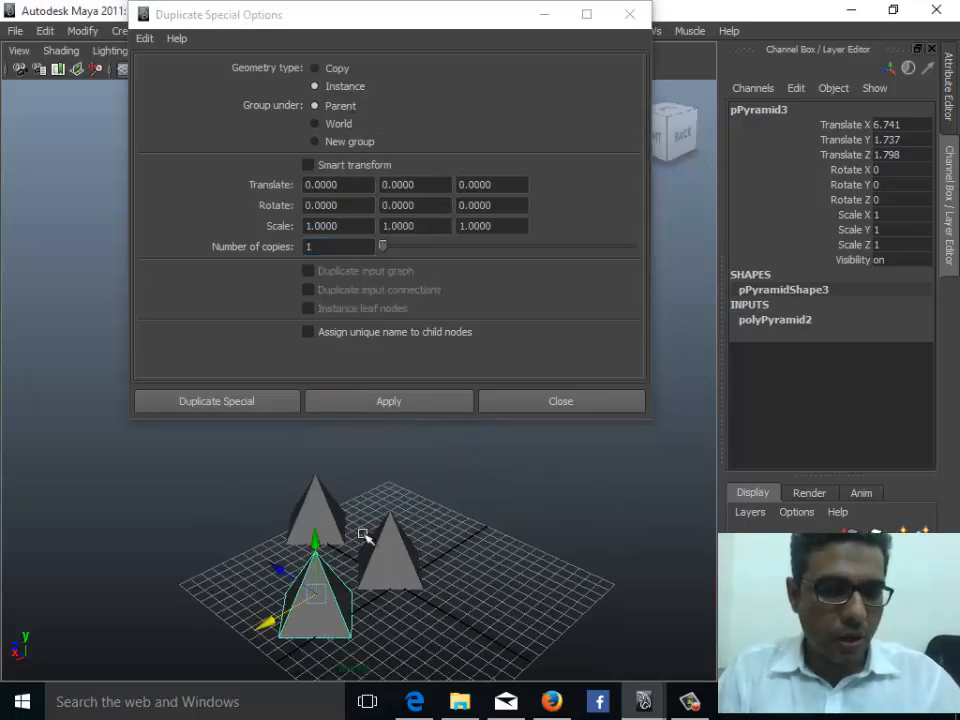
left_click_drag(304, 500, 412, 532)
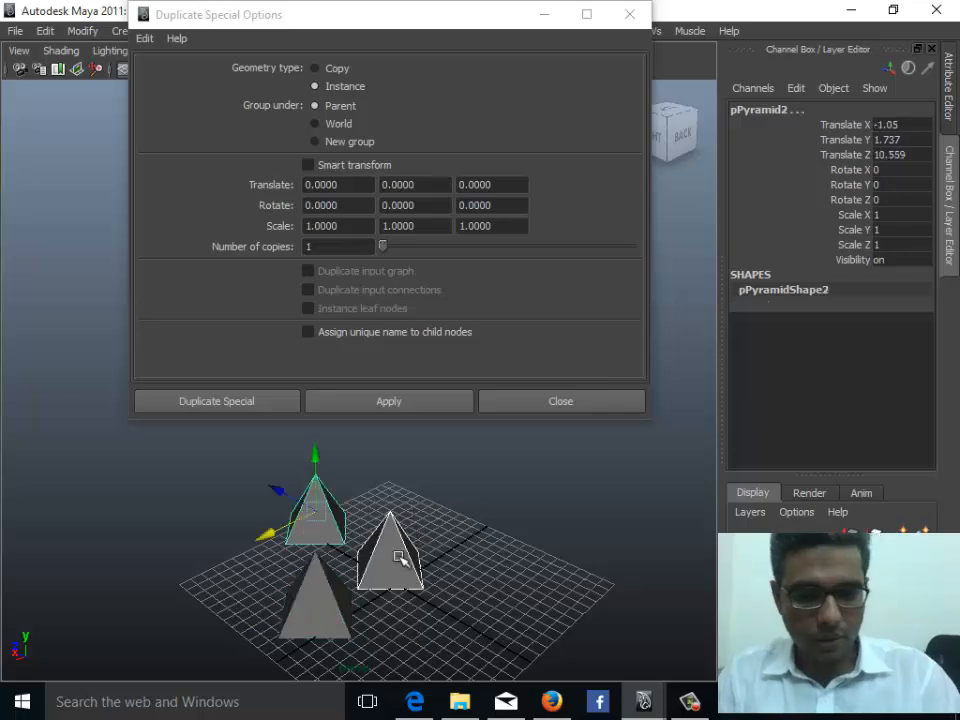
left_click(381, 553)
left_click(304, 618)
key("Delete")
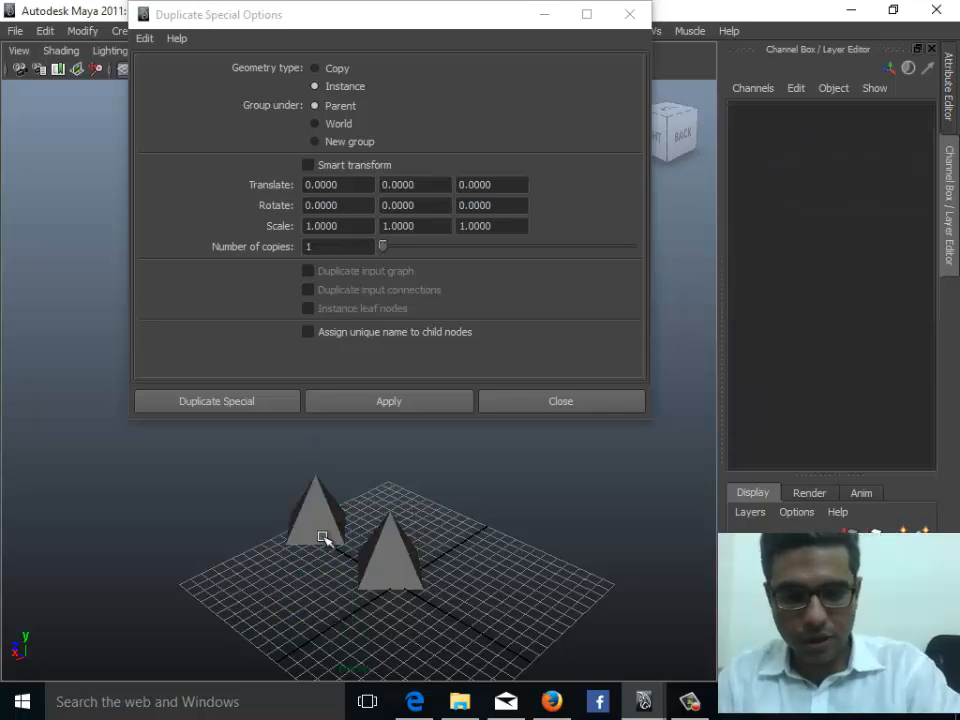
left_click(318, 530)
key("Delete")
left_click(408, 585)
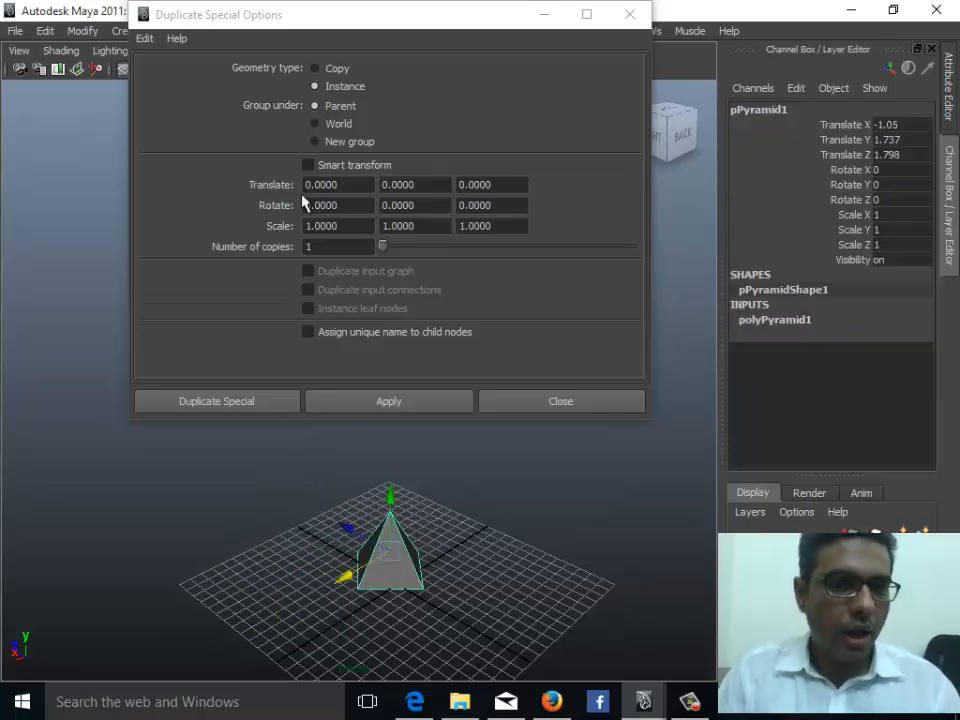
- Examine the Translate, Rotate, Scale and Number of copies fields in the Duplicate Special options
left_click(342, 190)
left_click(338, 226)
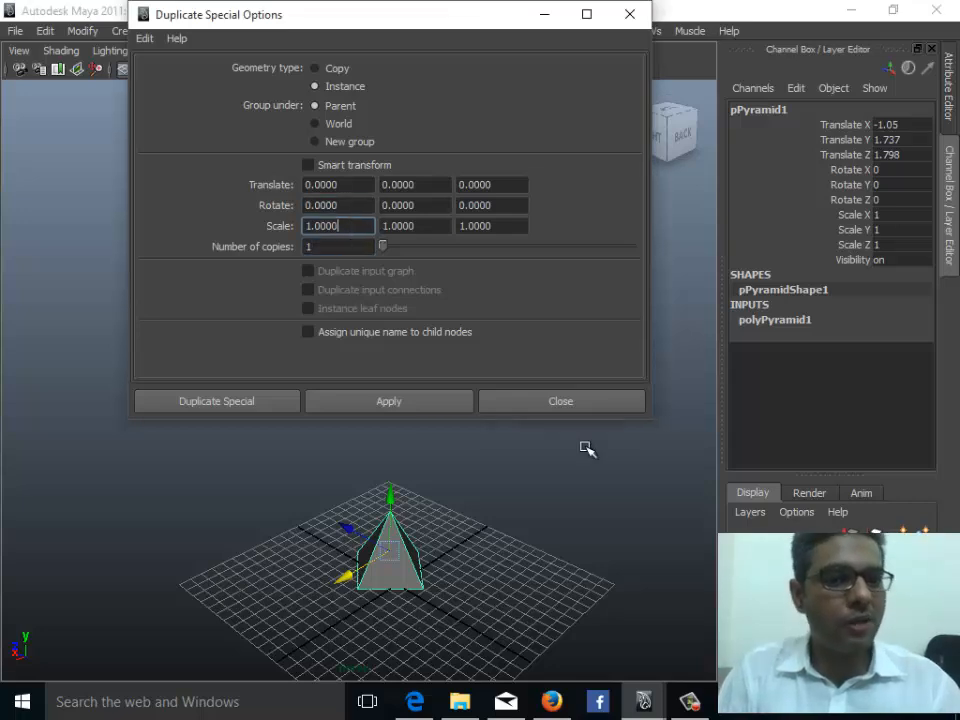
left_click(336, 247)
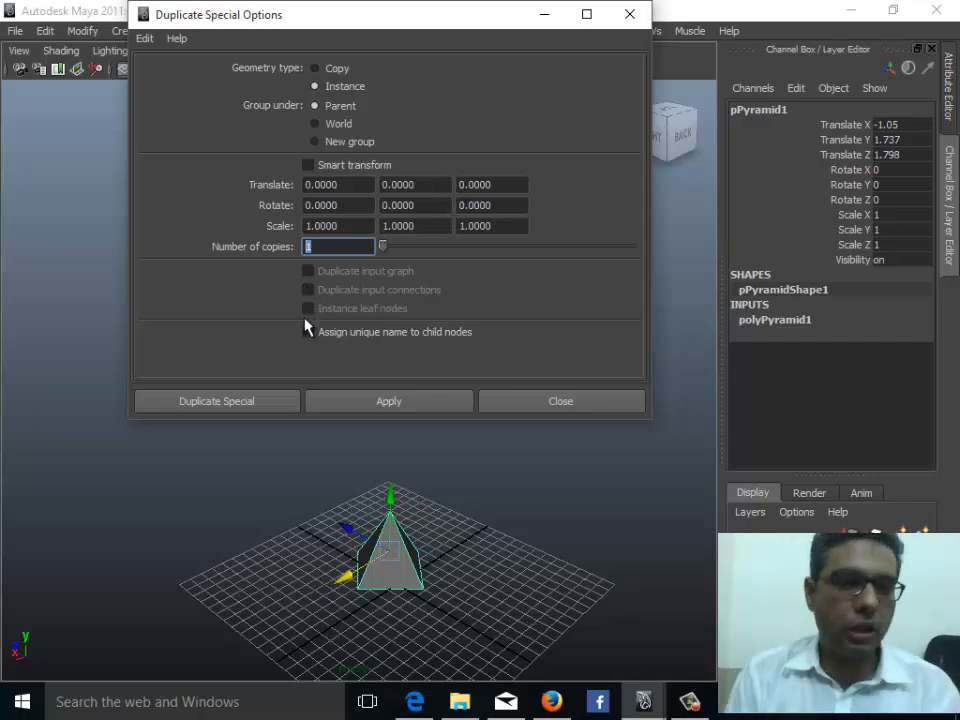
left_click(437, 184)
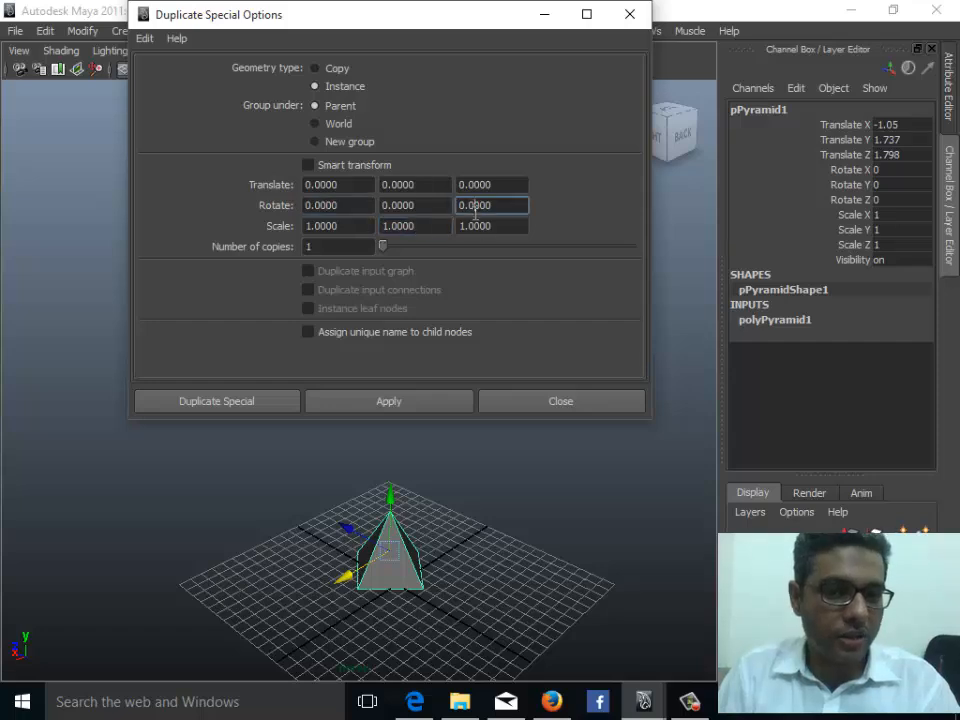
left_click(499, 224)
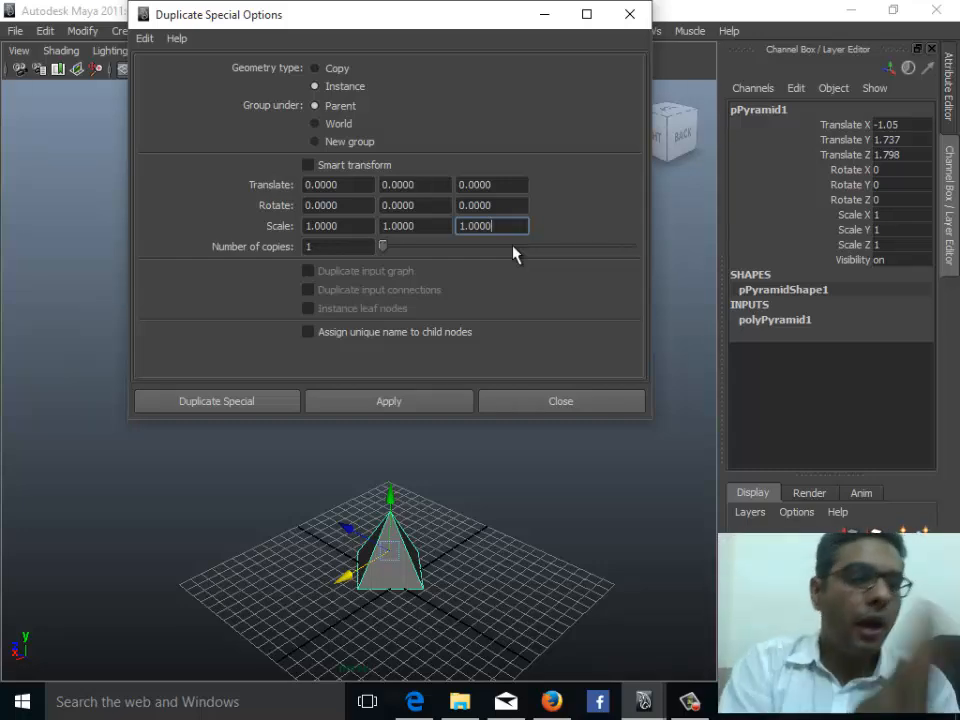
- Select the original pyramid and set the Duplicate Special X translation to 5
left_click_drag(291, 521, 485, 573, "alt")
middle_click_drag(485, 573, 371, 520, "alt")
scroll(371, 520, "up", 2)
left_click(364, 598)
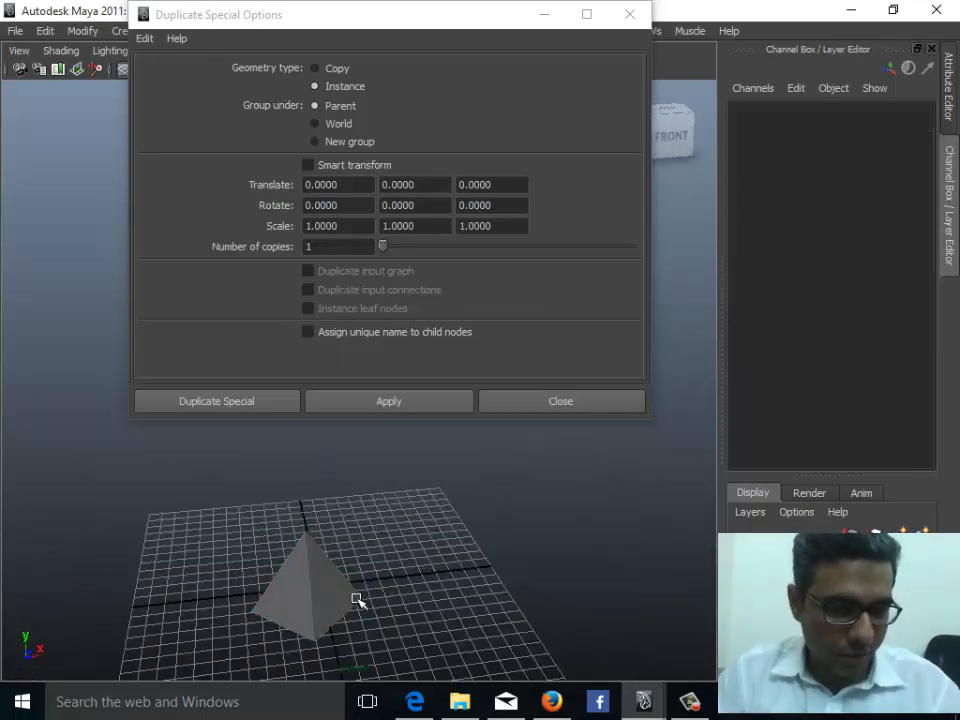
left_click(333, 584)
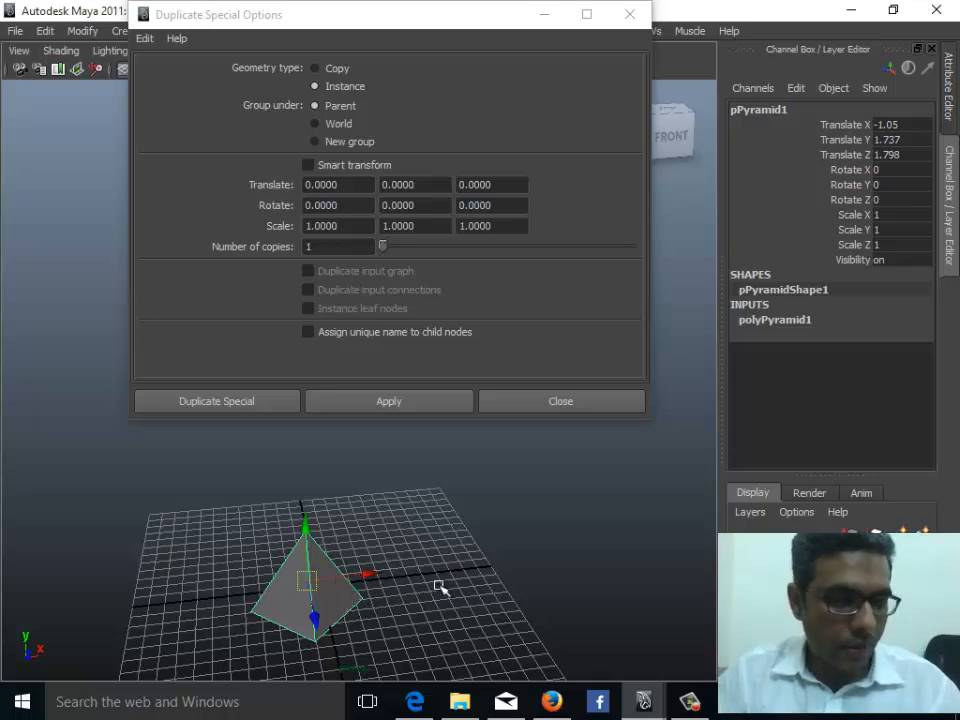
left_click_drag(354, 185, 303, 185)
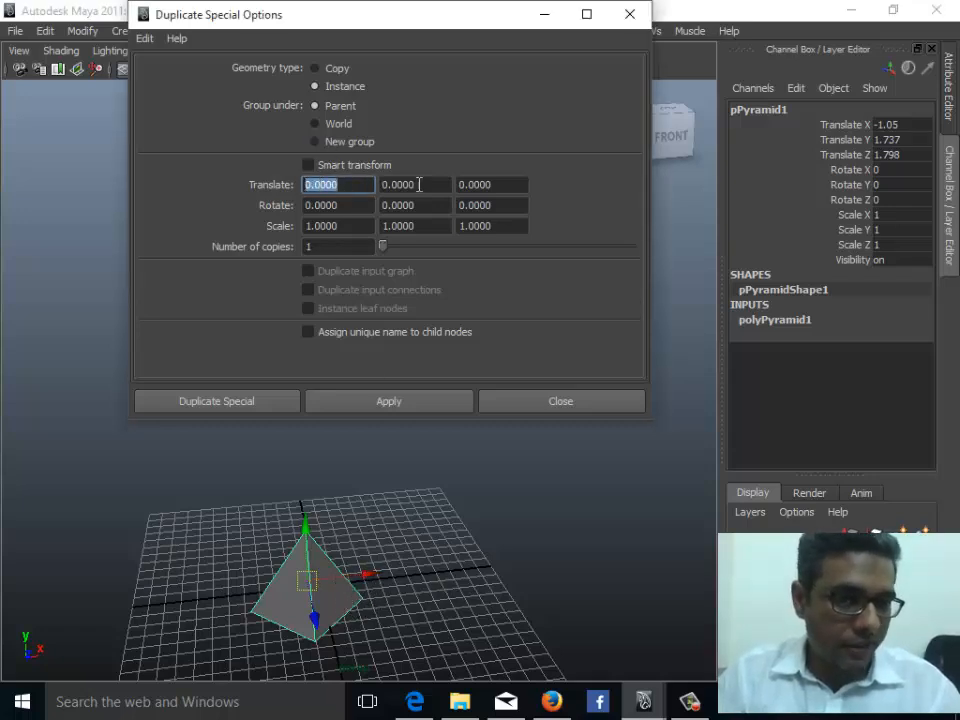
left_click_drag(426, 185, 375, 185)
left_click_drag(501, 185, 422, 186)
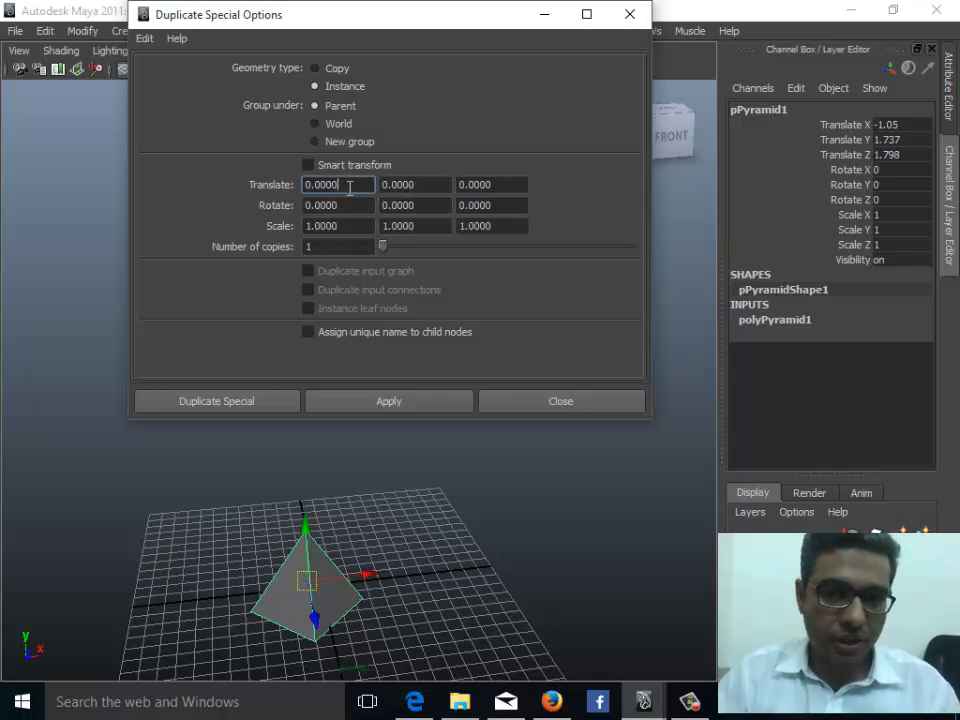
left_click_drag(349, 186, 300, 190)
left_click_drag(416, 187, 360, 185)
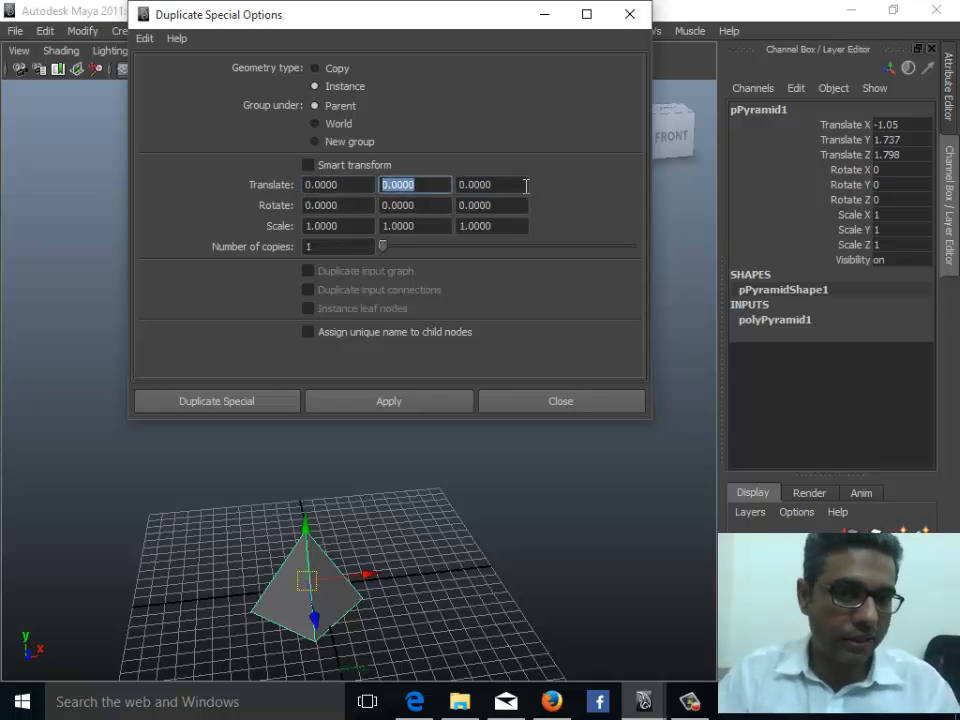
left_click(520, 185)
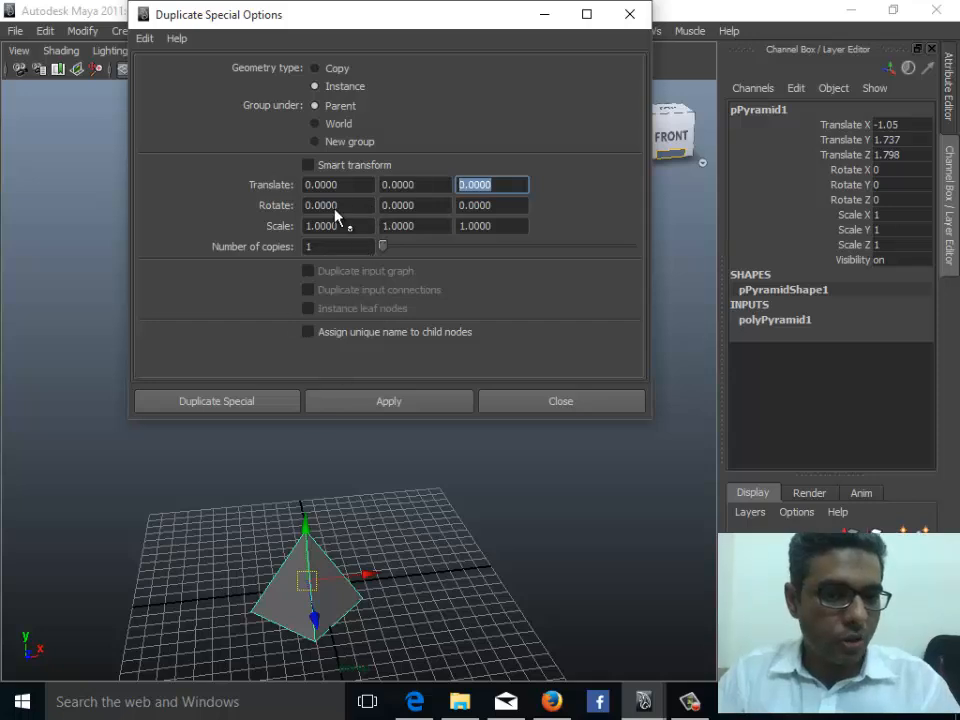
left_click(346, 186)
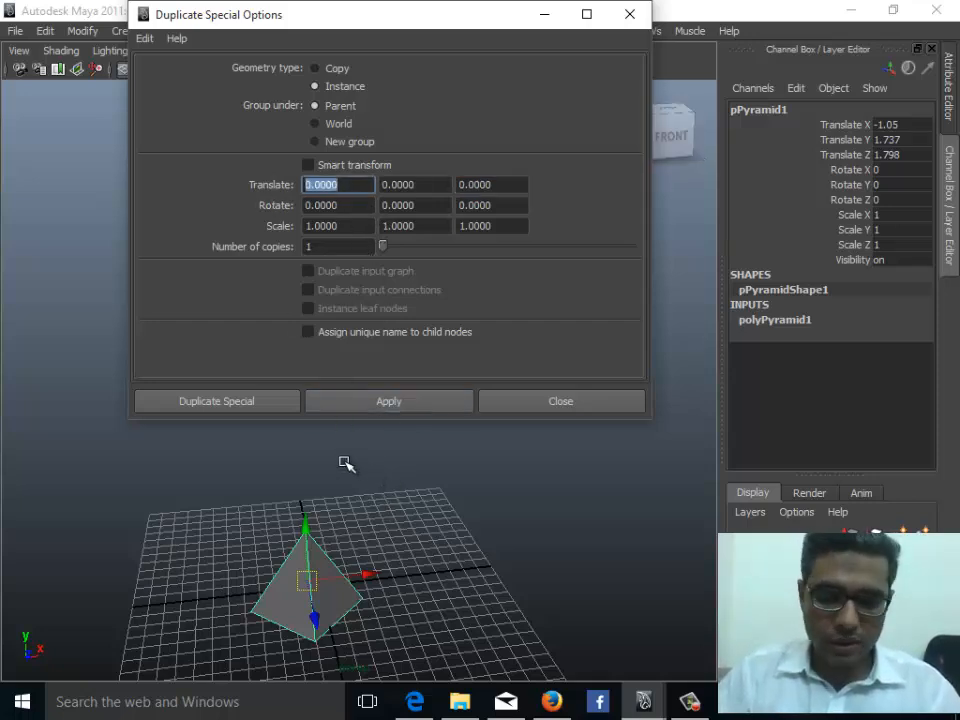
type("2")
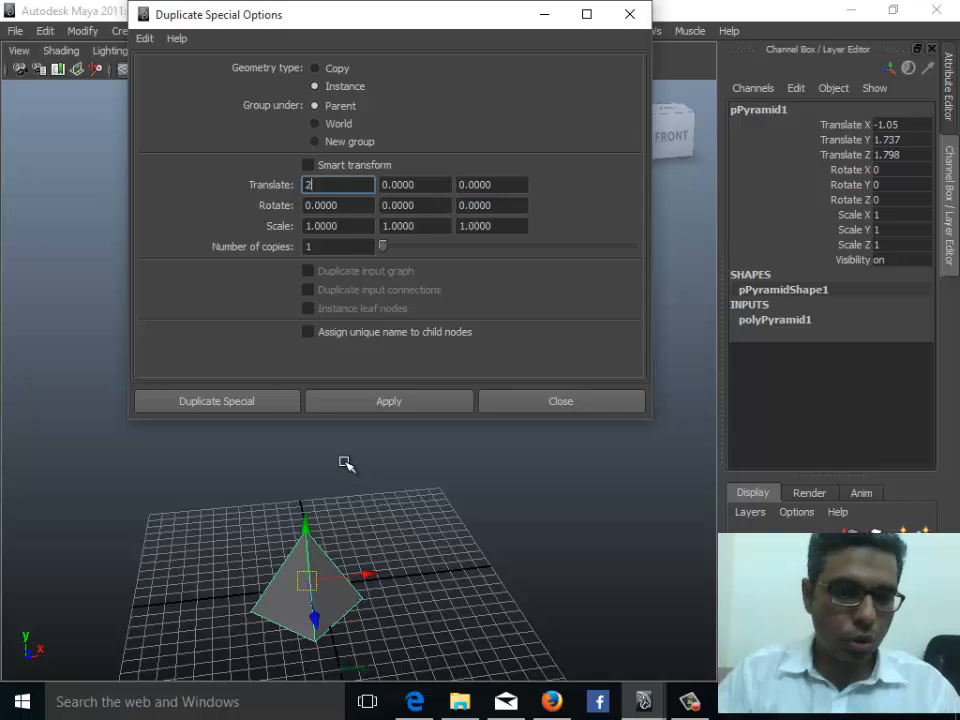
left_click_drag(390, 630, 366, 546, "alt")
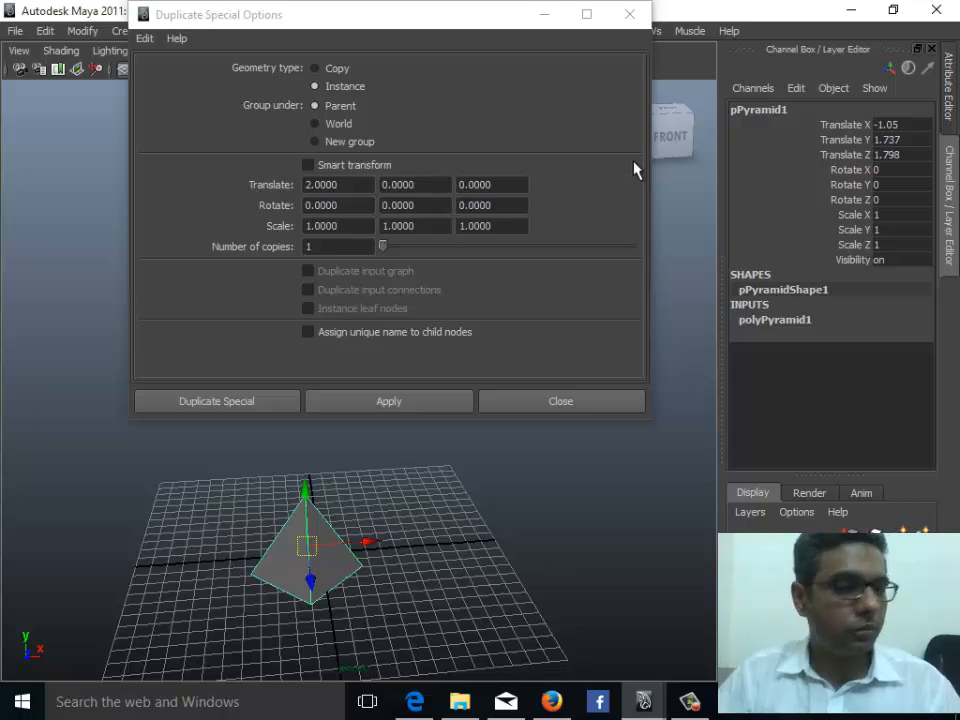
double_click(311, 184)
type("5")
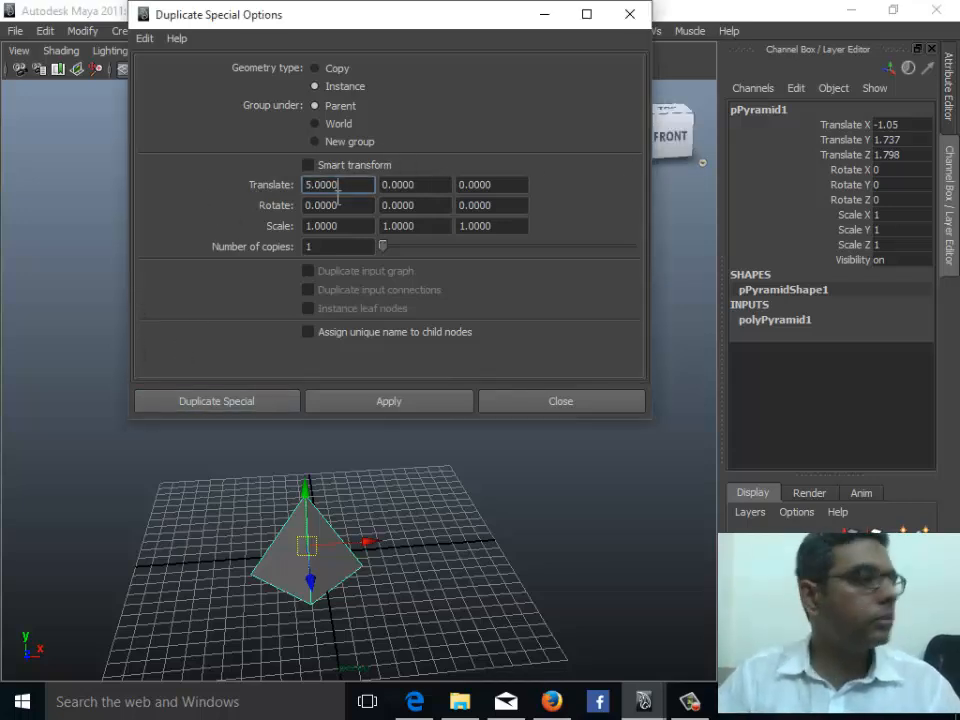
- Set the number of copies to 10 and apply the instanced duplication
double_click(340, 246)
type("10")
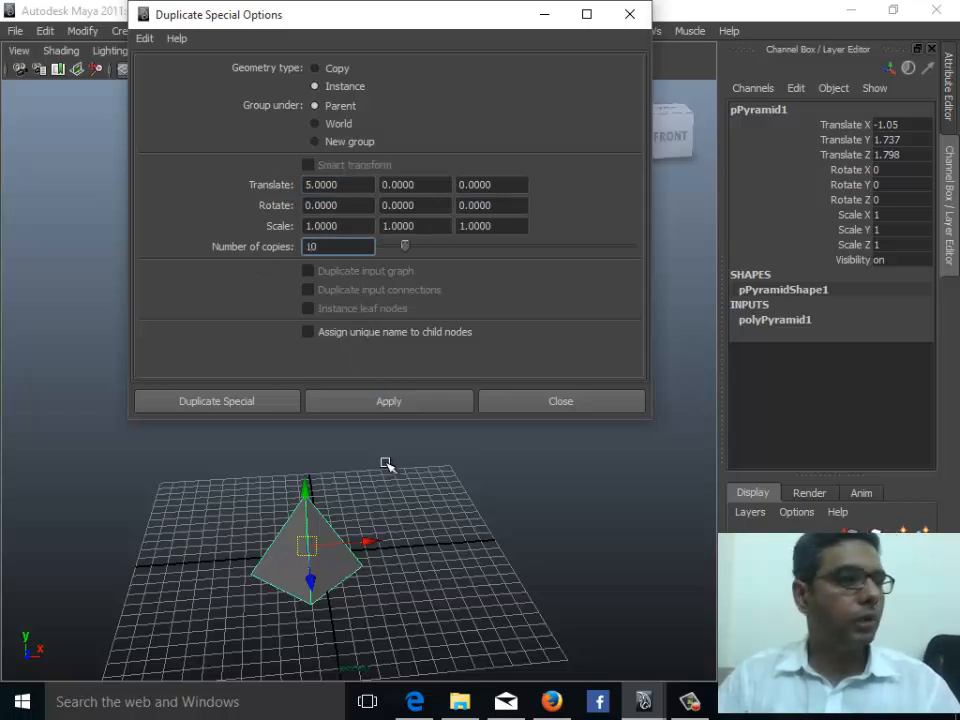
left_click(390, 404)
middle_click_drag(349, 553, 328, 540, "alt")
right_click_drag(325, 539, 88, 536, "alt")
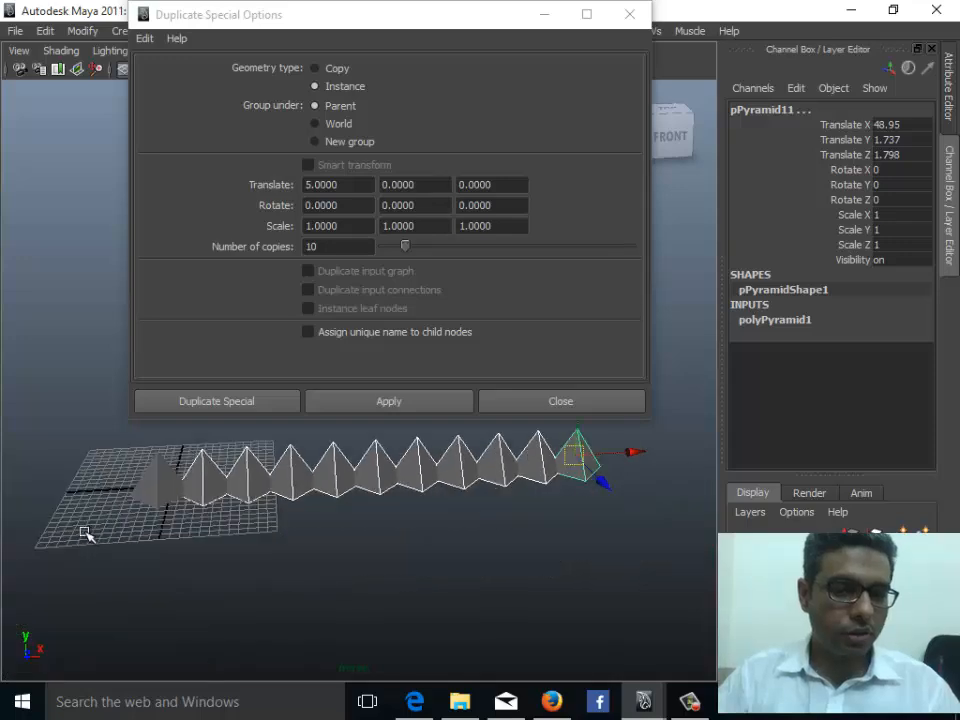
left_click_drag(170, 523, 288, 564, "alt")
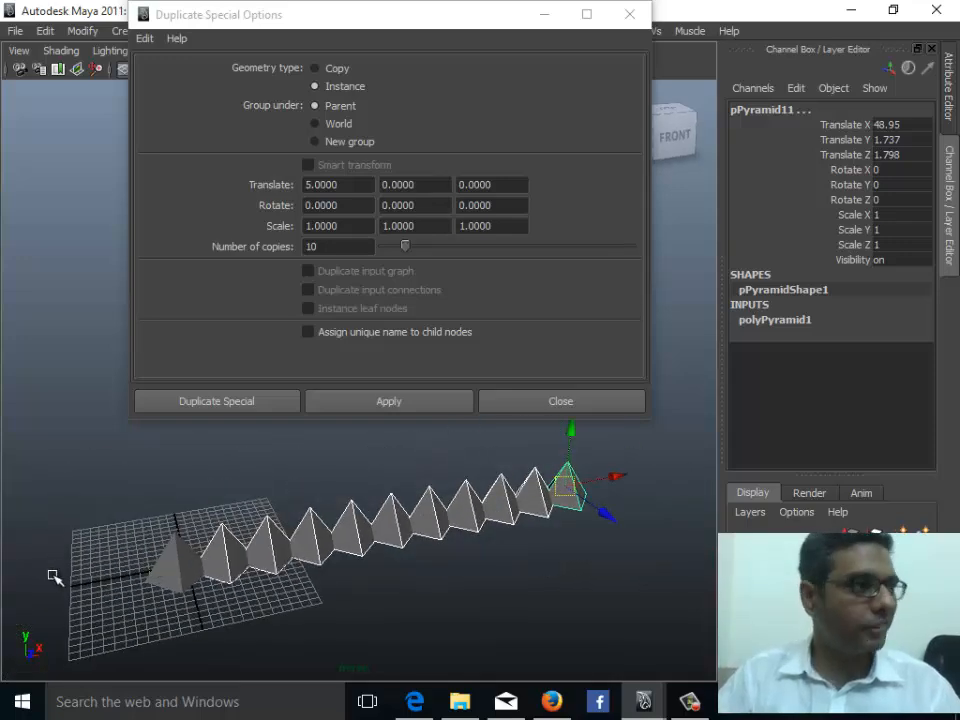
- Set the number of copies to 20 and the X translation to 10, then apply the instance duplication
double_click(306, 247)
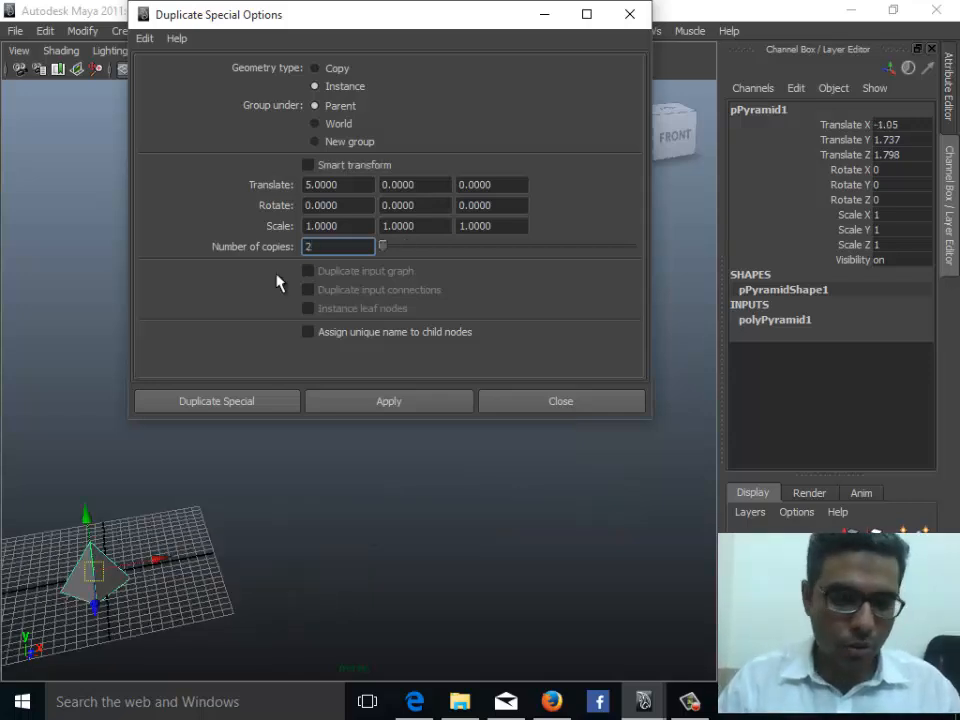
double_click(325, 184)
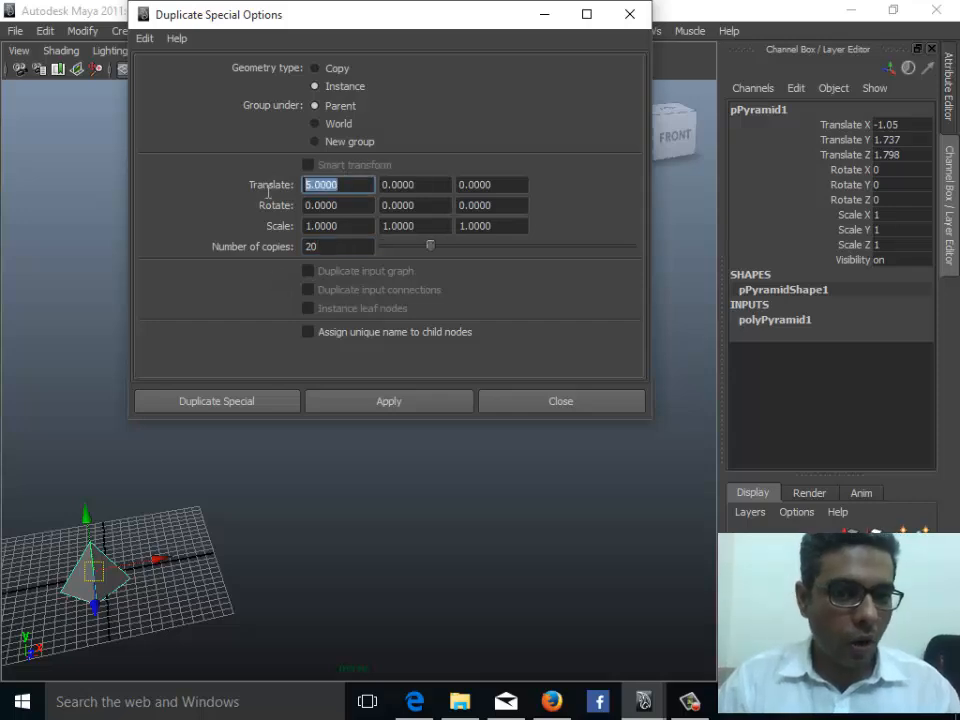
type("10.0000")
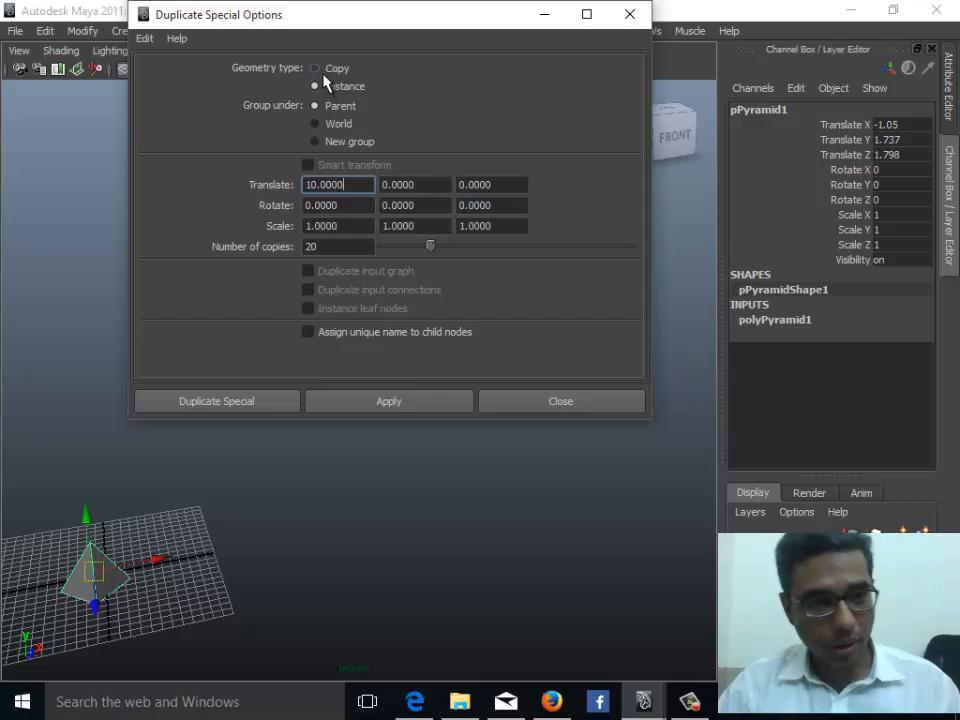
left_click(330, 70)
left_click(332, 90)
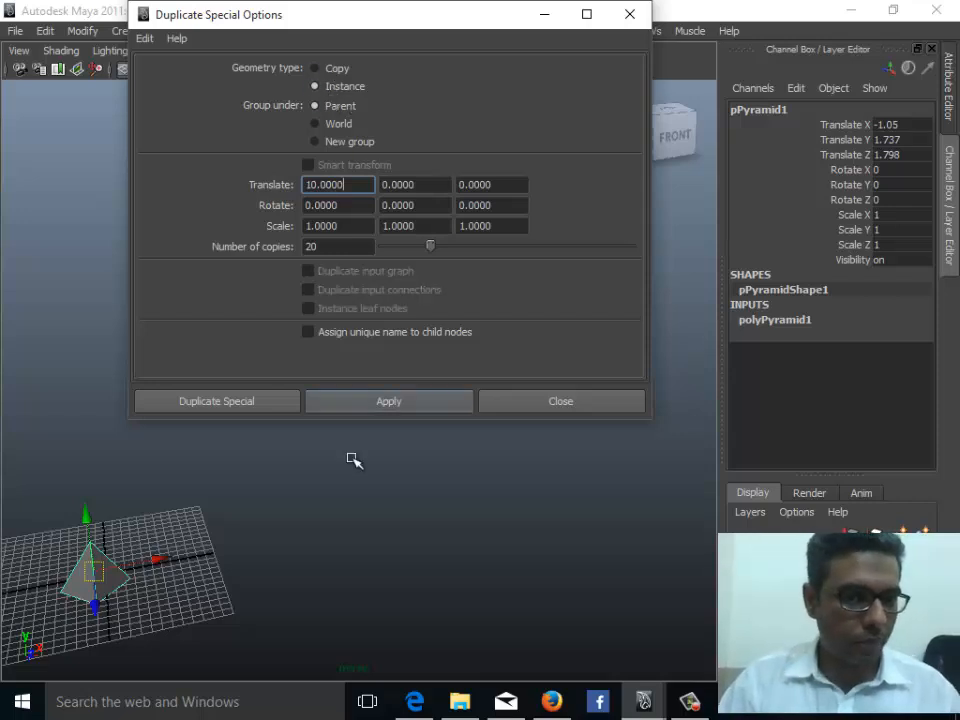
left_click(334, 404)
- Examine the row of twenty instanced pyramids from different angles
left_click_drag(320, 490, 268, 606, "alt")
left_click(181, 590)
right_click_drag(181, 590, 98, 360)
left_click(177, 513)
left_click_drag(177, 512, 215, 552)
left_click(129, 534)
key("ctrl+z")
key("ctrl+z")
key("ctrl+z")
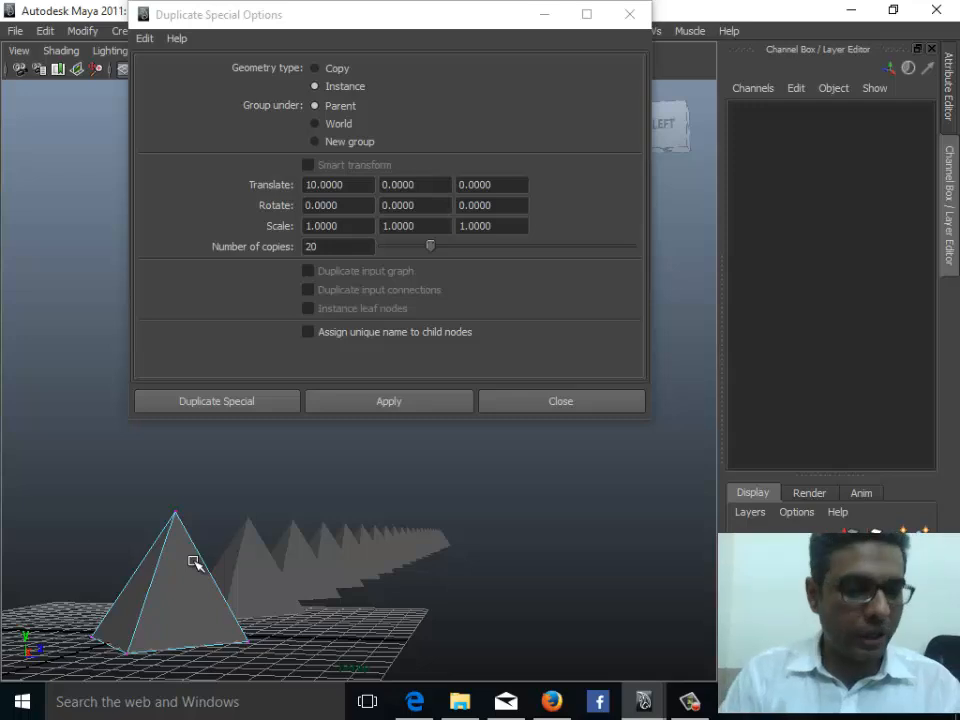
- Select the instanced pyramids and delete them
left_click_drag(347, 516, 268, 585, "alt")
right_click_drag(268, 585, 321, 354)
left_click(268, 592)
left_click_drag(328, 602, 333, 557, "alt")
left_click(327, 542)
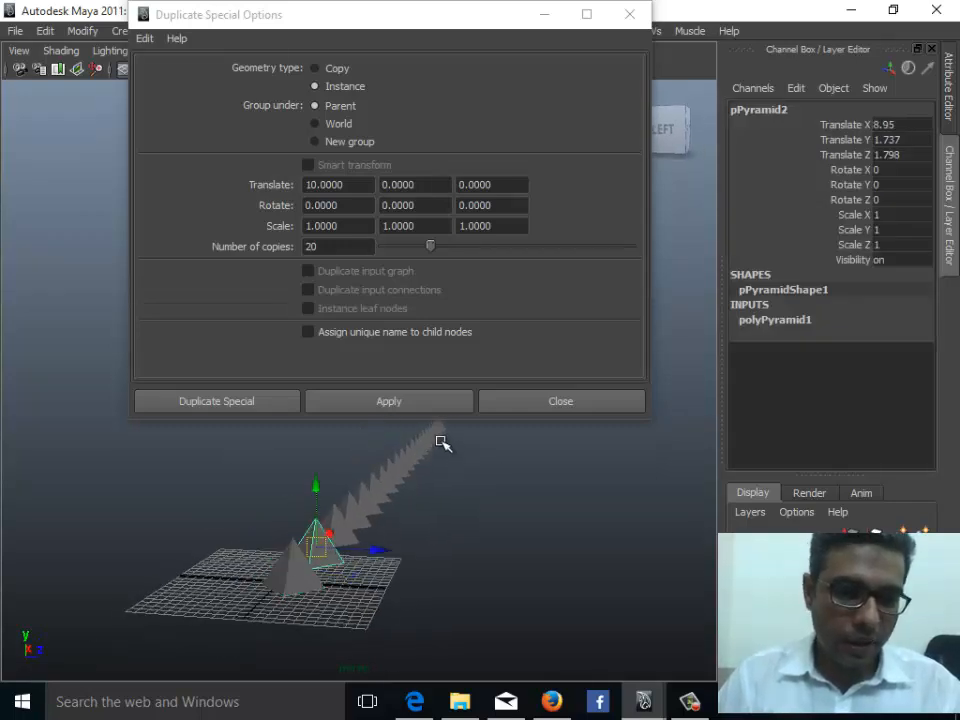
middle_click_drag(478, 507, 471, 540, "alt")
left_click_drag(471, 540, 286, 623, "alt")
key("Delete")
left_click(238, 655)
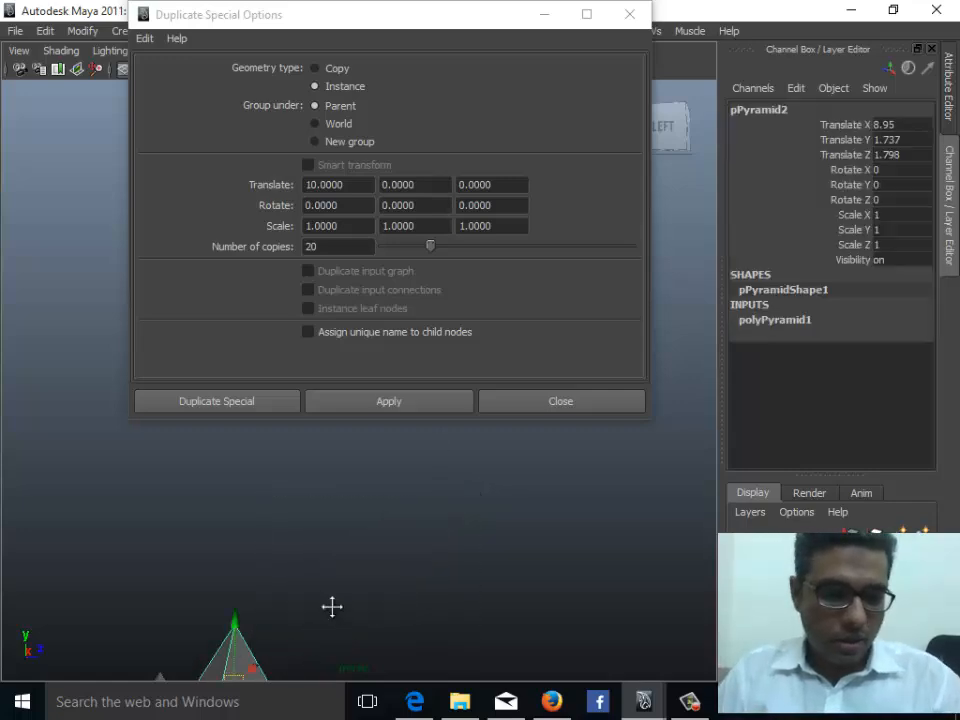
mouse_move(332, 606)
middle_mouse_down("alt")
mouse_move(379, 544)
mouse_move(332, 585)
middle_mouse_up("alt")
key("Delete")
- Select the original pyramid and switch to the Rotate tool
left_click(229, 615)
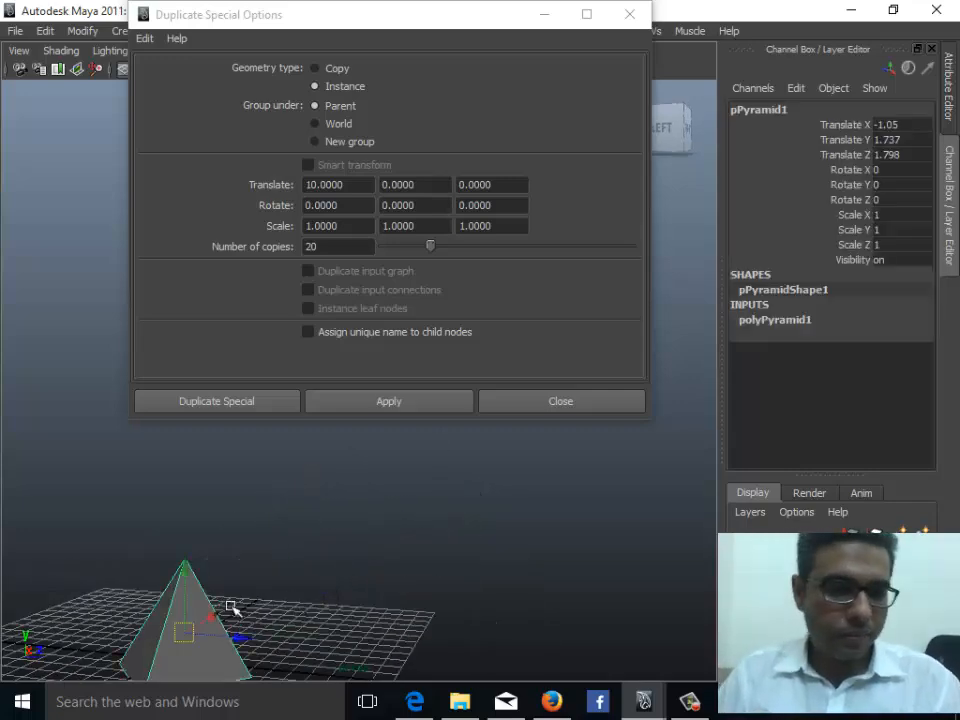
middle_click_drag(229, 615, 354, 572, "alt")
left_click_drag(354, 572, 312, 576, "alt")
middle_click_drag(286, 580, 308, 587, "alt")
left_click_drag(240, 586, 262, 596, "alt")
middle_click_drag(305, 645, 327, 567, "alt")
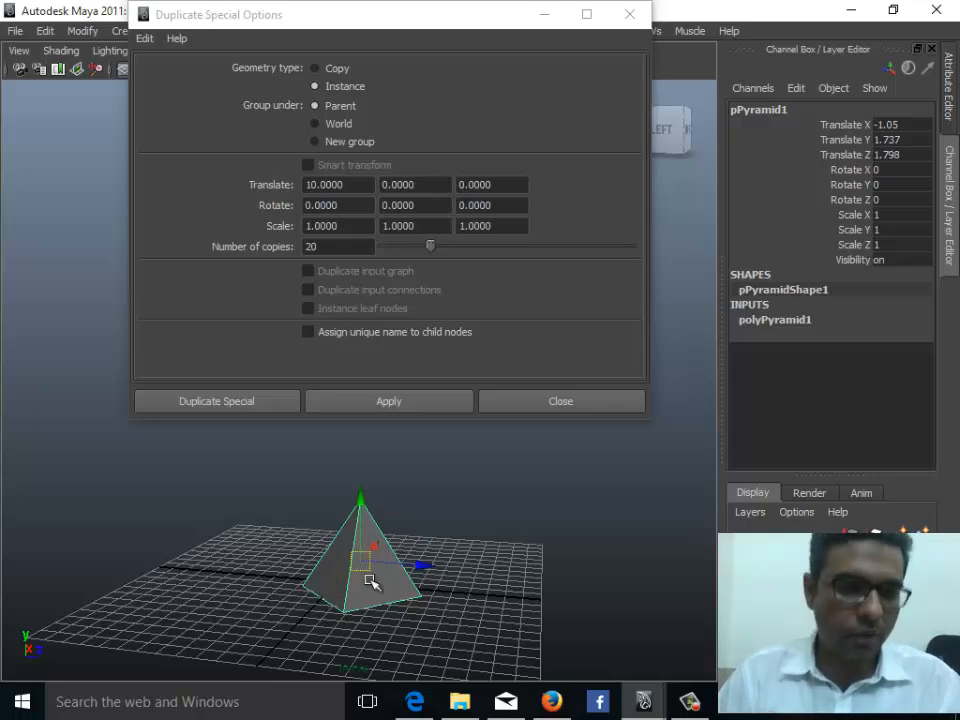
key("e")
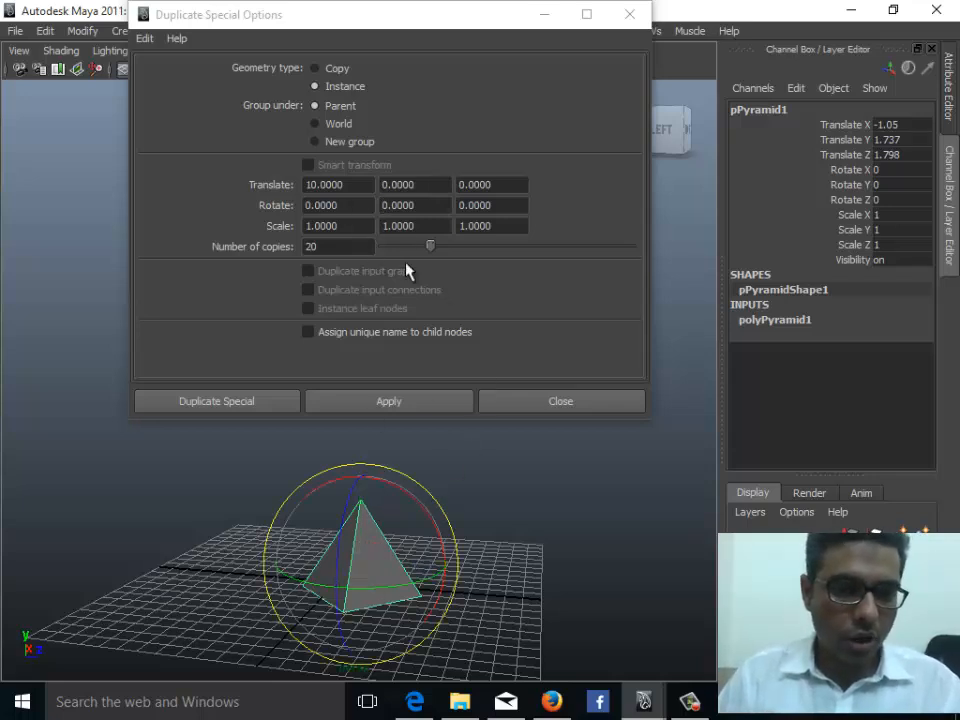
- Set the X rotation to 15 and the number of copies to 10, then apply the instance duplication
left_click_drag(360, 208, 167, 209)
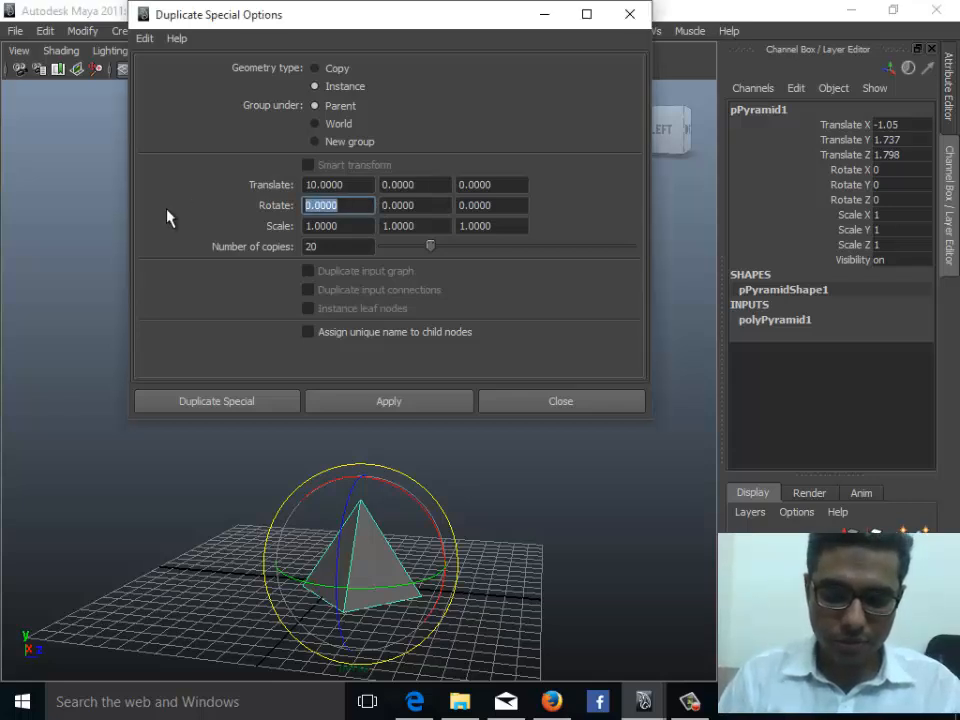
type("210")
key("BackSpace")
key("BackSpace")
key("BackSpace")
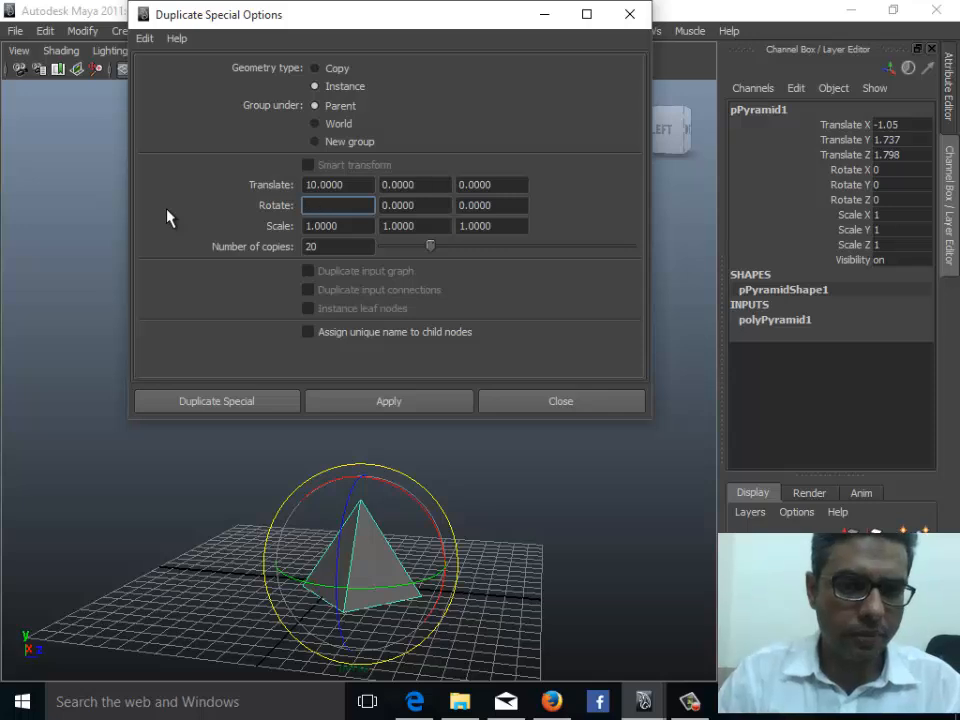
type("15")
key("Return")
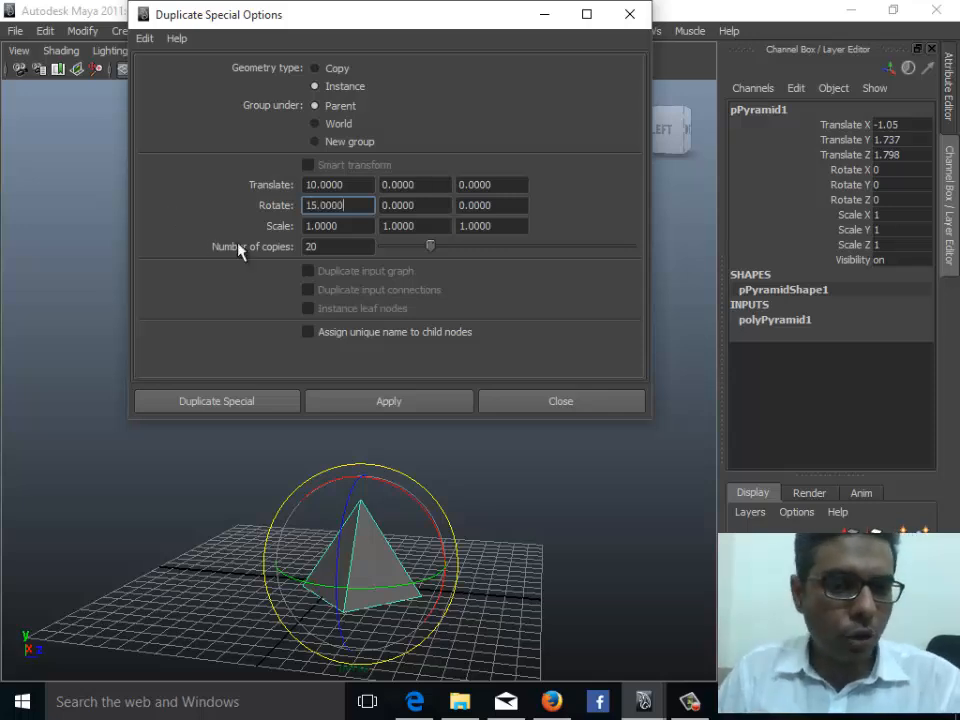
left_click_drag(327, 246, 176, 259)
type("10")
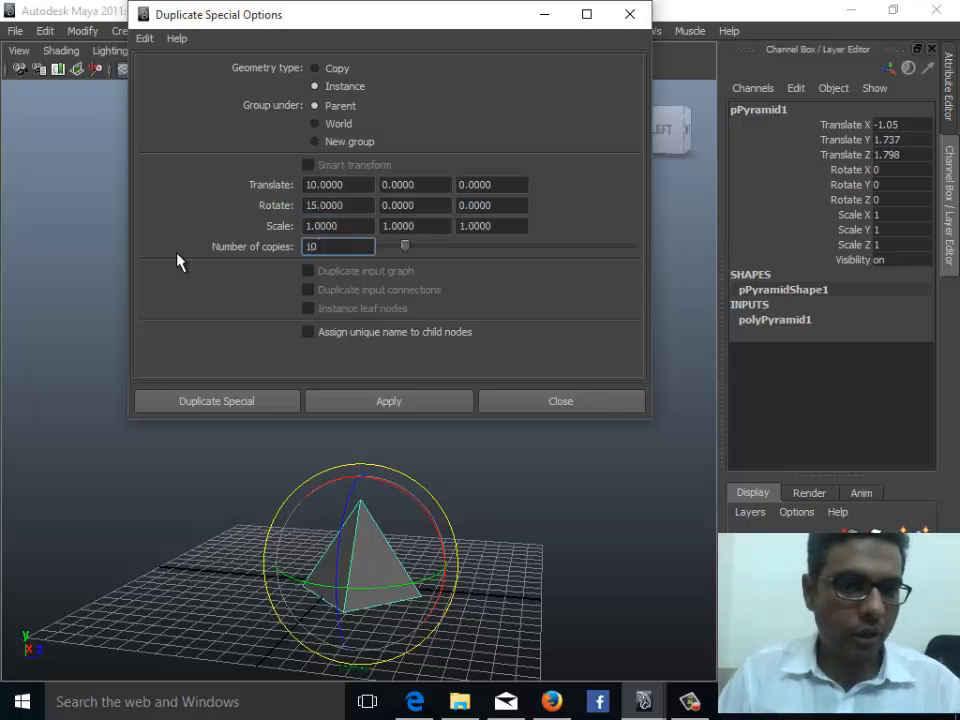
left_click(388, 401)
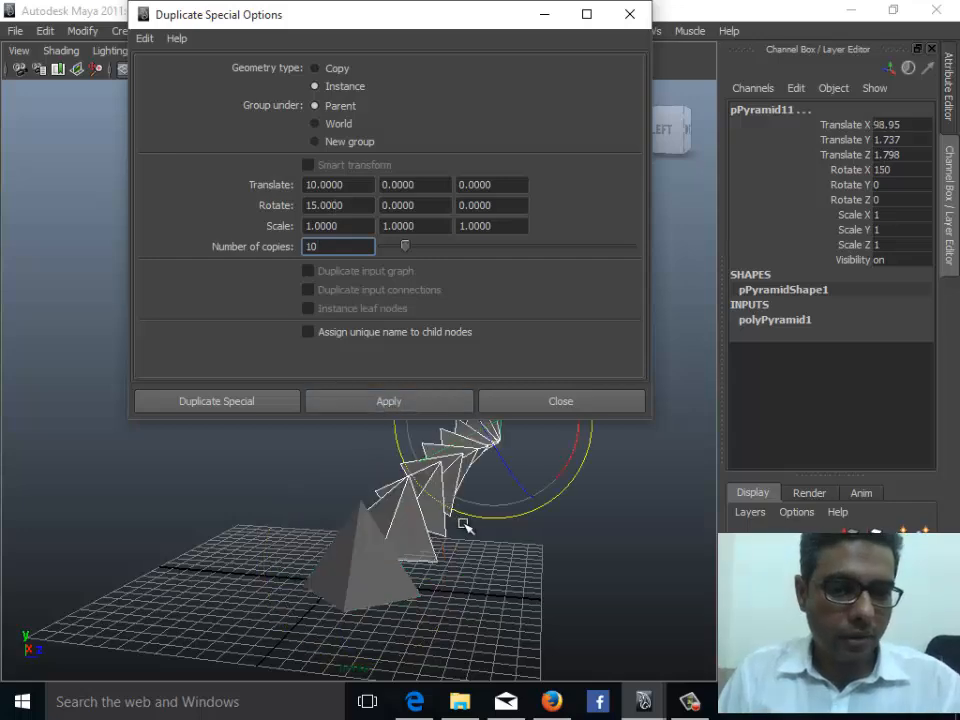
- Undo the rotated ten-copy instance duplication
middle_click_drag(395, 545, 335, 575, "alt")
left_click_drag(335, 575, 320, 553, "alt")
left_click(347, 616)
left_click_drag(347, 616, 203, 543, "alt")
left_click_drag(174, 517, 396, 561)
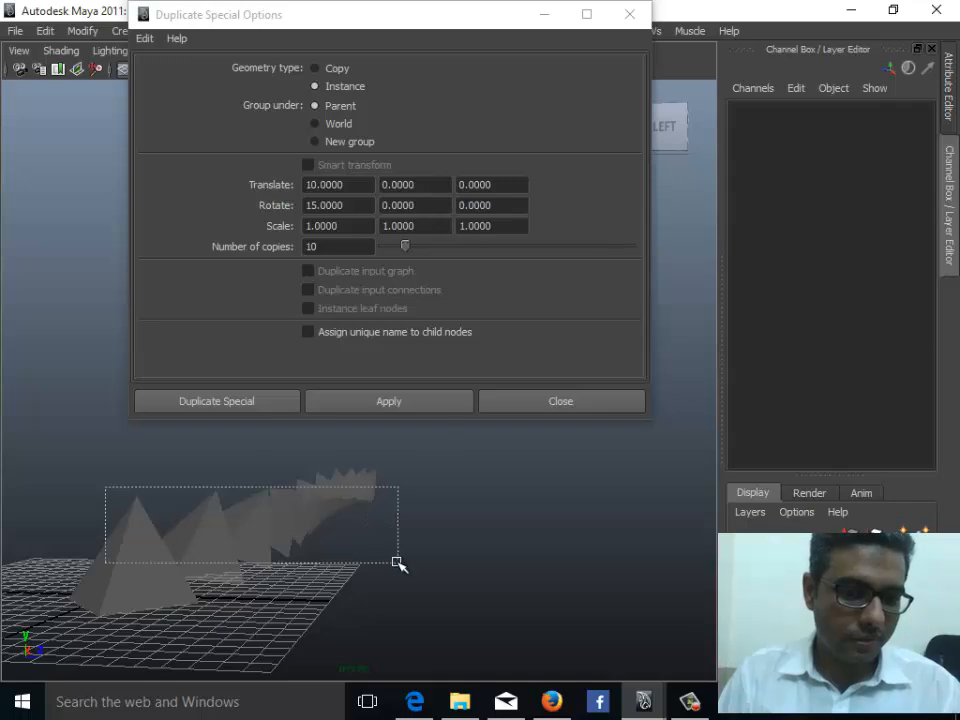
mouse_move(390, 615)
left_mouse_down("alt")
mouse_move(379, 616)
mouse_move(401, 609)
mouse_move(396, 594)
mouse_move(380, 623)
mouse_move(375, 611)
left_mouse_up("alt")
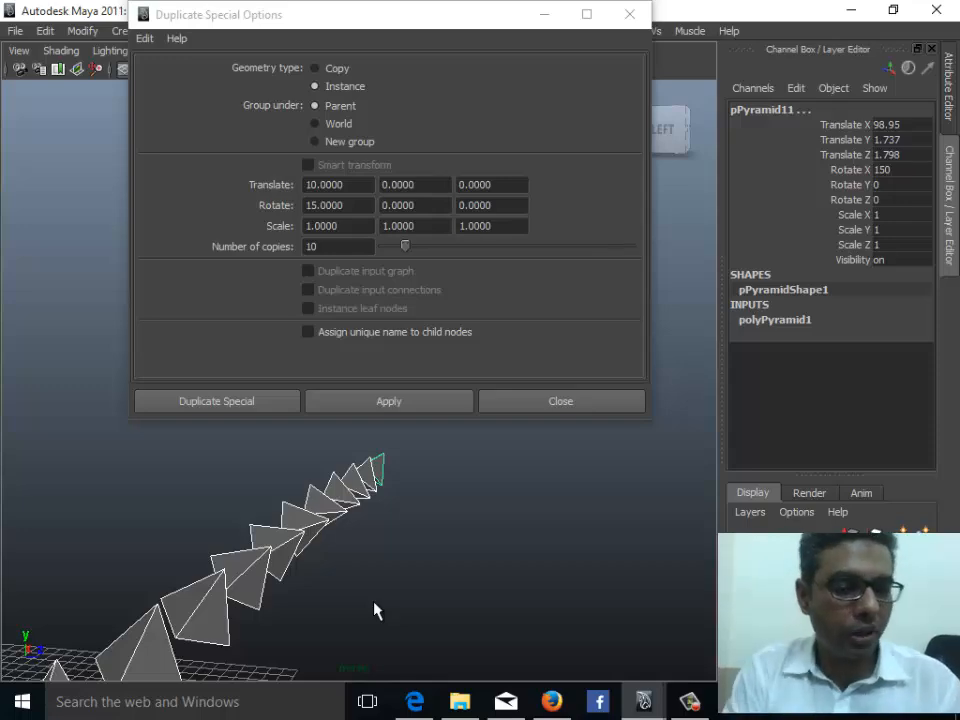
middle_click_drag(222, 590, 253, 541, "alt")
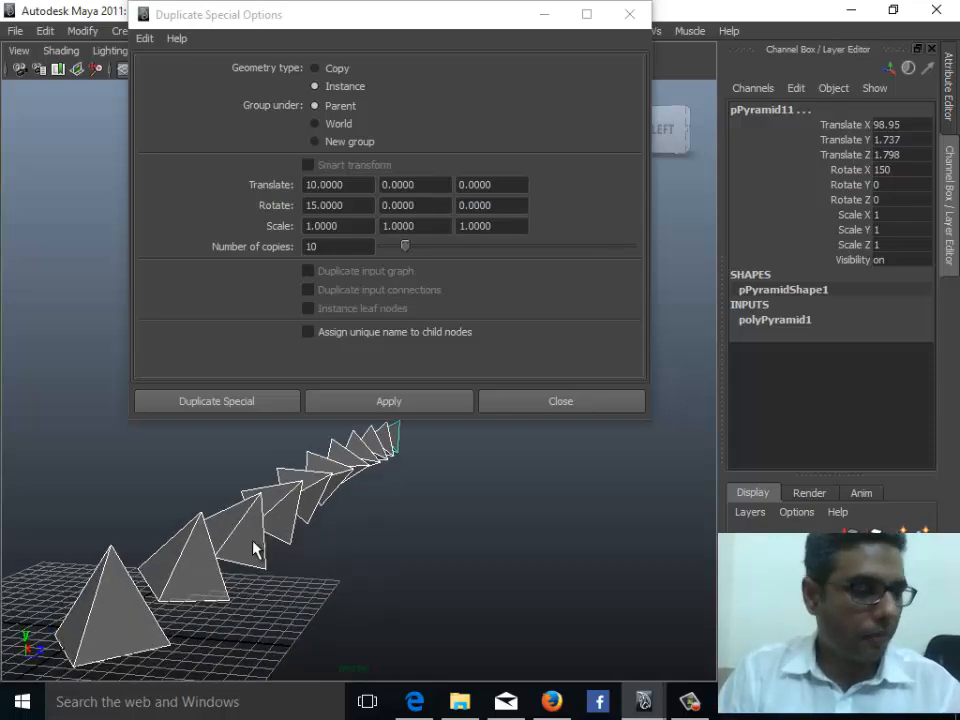
left_click_drag(312, 568, 303, 555, "alt")
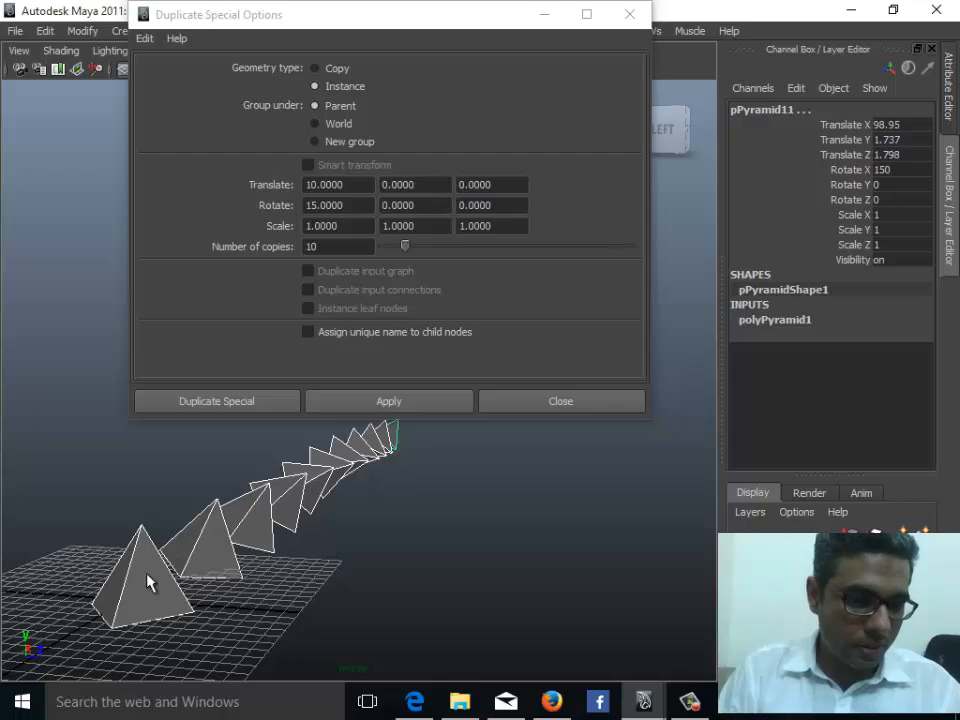
key("ctrl+z")
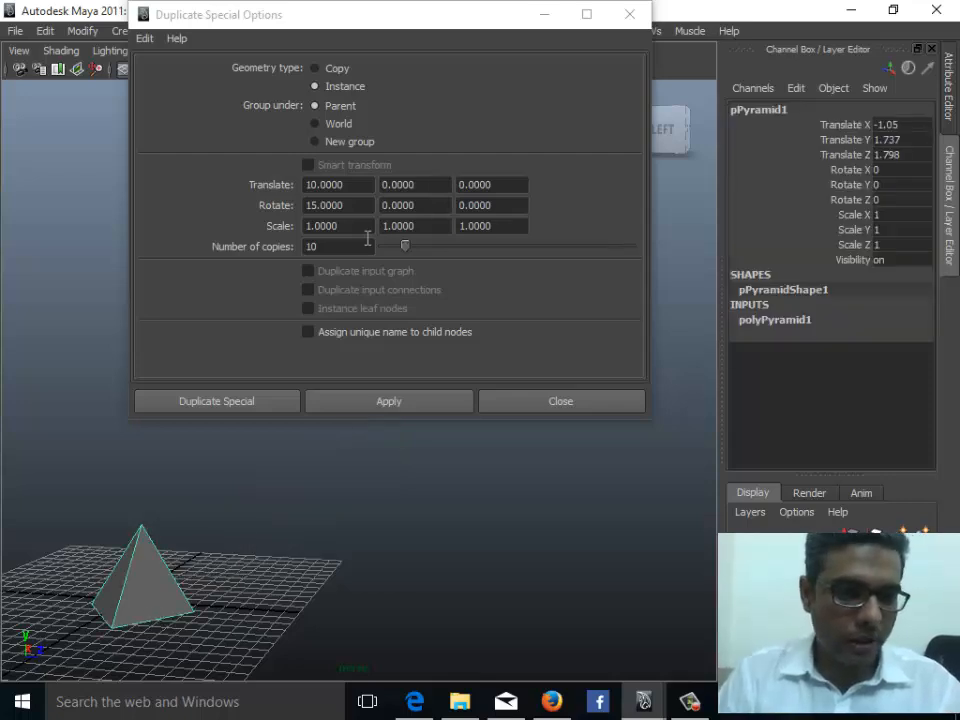
- Set the X translation to 0 and apply the duplication with only the 15° rotation
double_click(357, 187)
type("0.0000")
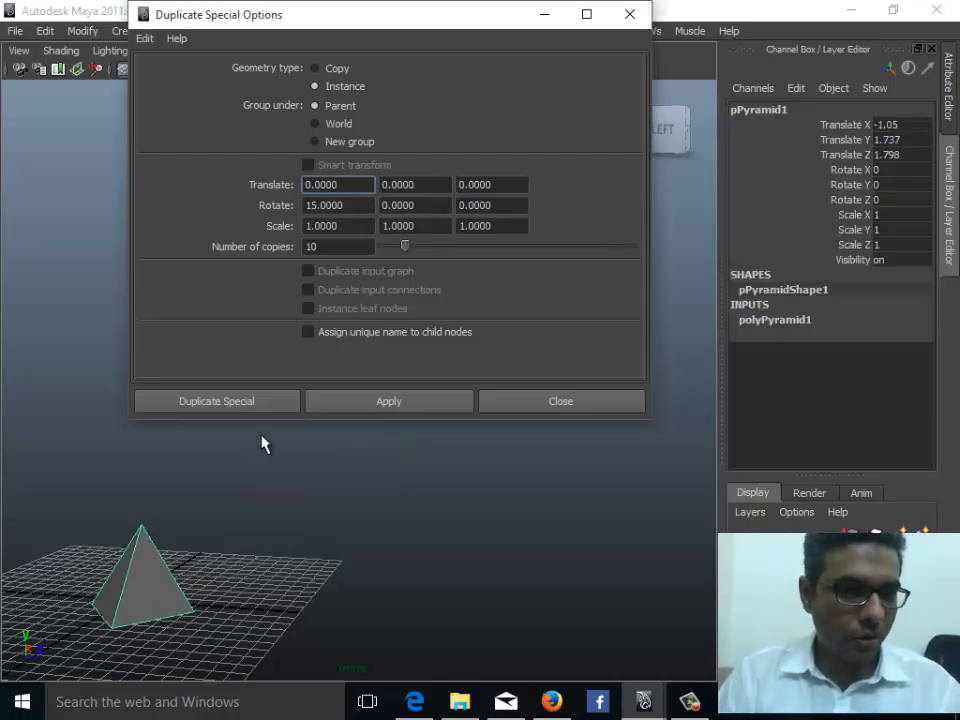
left_click(341, 403)
- Move the Duplicate Special options dialog aside to view the rotated instances in the viewport
left_click_drag(250, 560, 290, 588, "alt")
middle_click_drag(290, 588, 225, 594, "alt")
scroll(226, 595, "down", 3)
left_click_drag(229, 597, 325, 585, "alt")
middle_click_drag(325, 585, 347, 625, "alt")
left_click_drag(496, 21, 810, 92)
left_click_drag(119, 428, 274, 446, "alt")
key("ctrl+z")
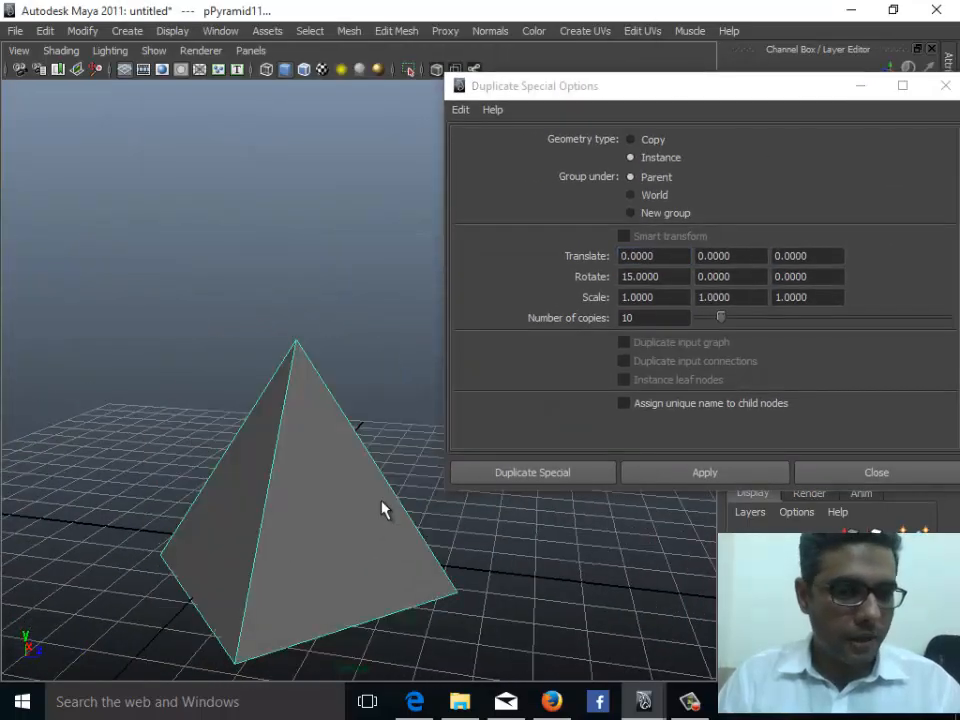
- Set the Y translation to 2.5 and the scale to 0.5 on all axes, then apply the instance duplication
middle_click_drag(326, 362, 250, 321, "alt")
left_click_drag(664, 258, 472, 264)
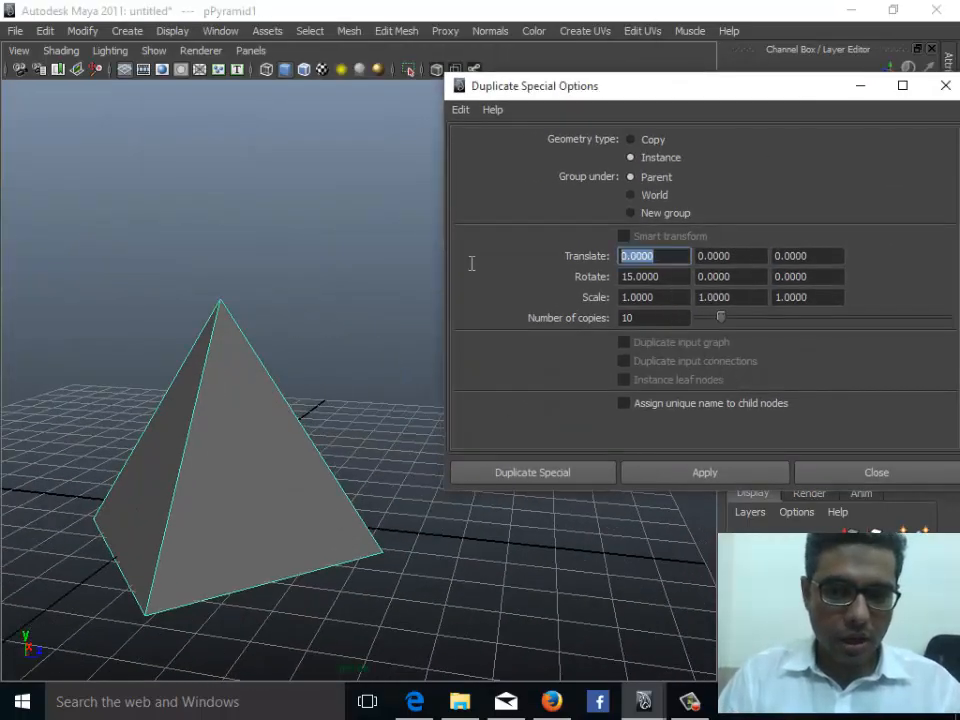
key("Tab")
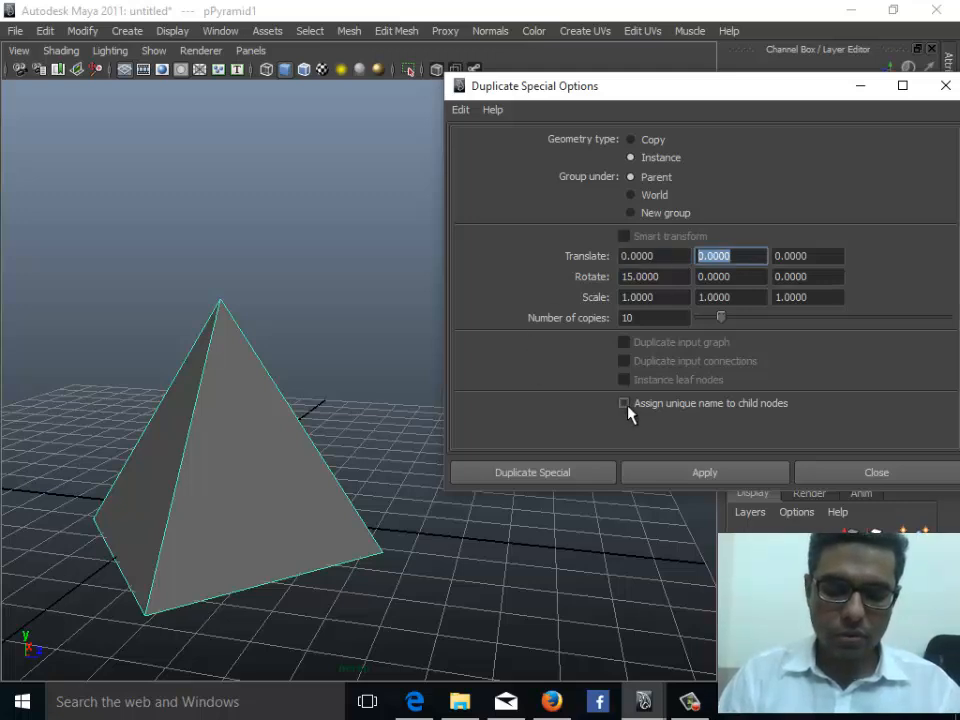
type("5")
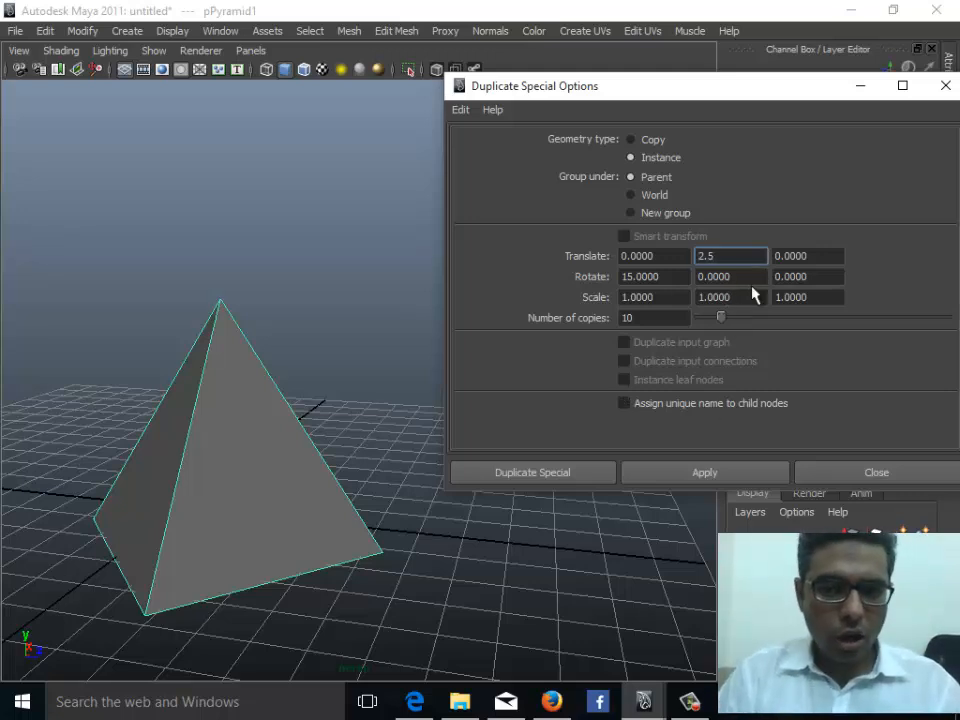
left_click_drag(737, 298, 570, 294)
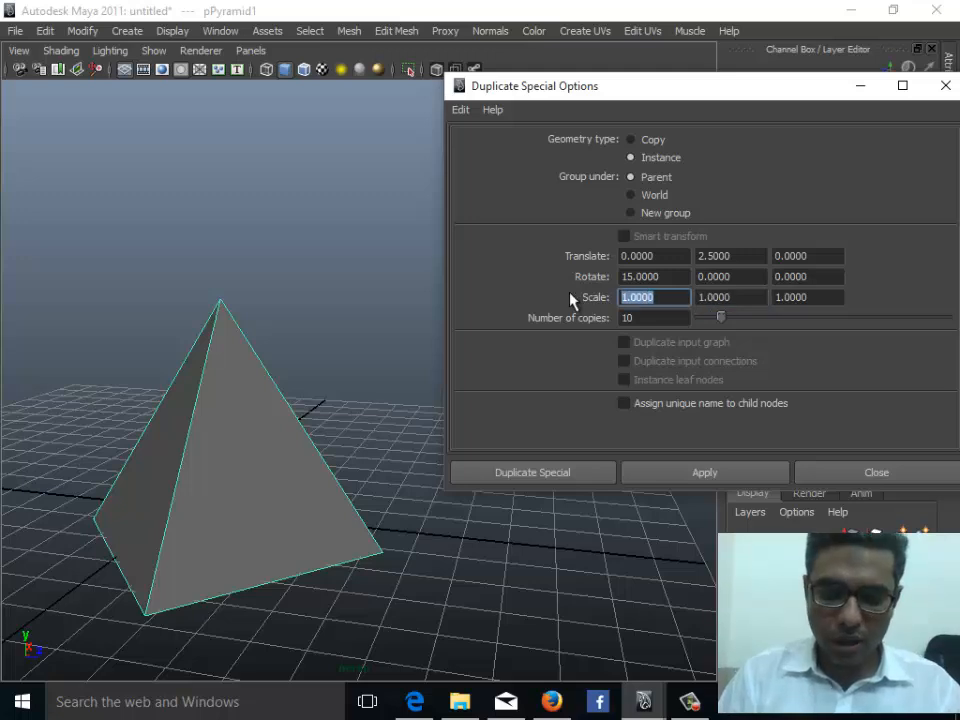
type(".")
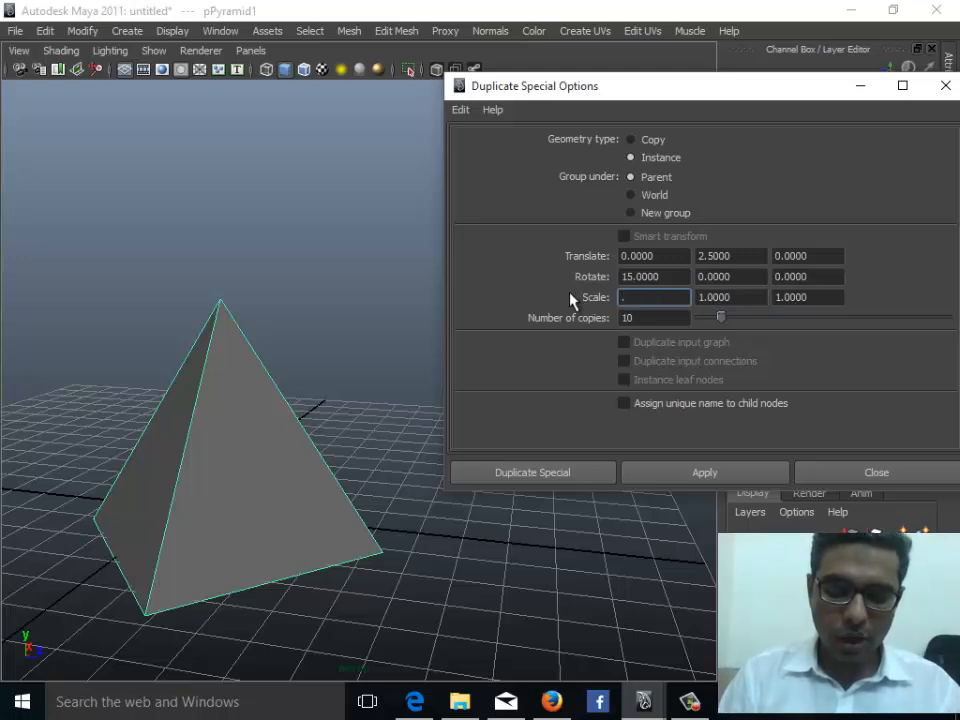
type("5")
key("Tab")
type(".5")
key("Tab")
type(".5")
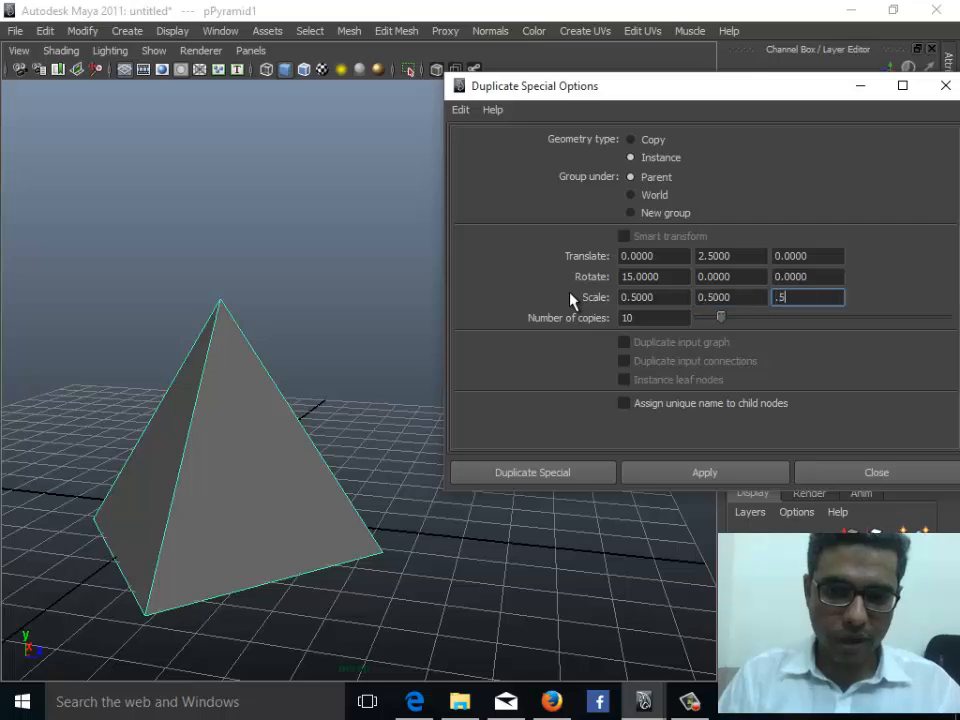
key("Tab")
left_click(686, 478)
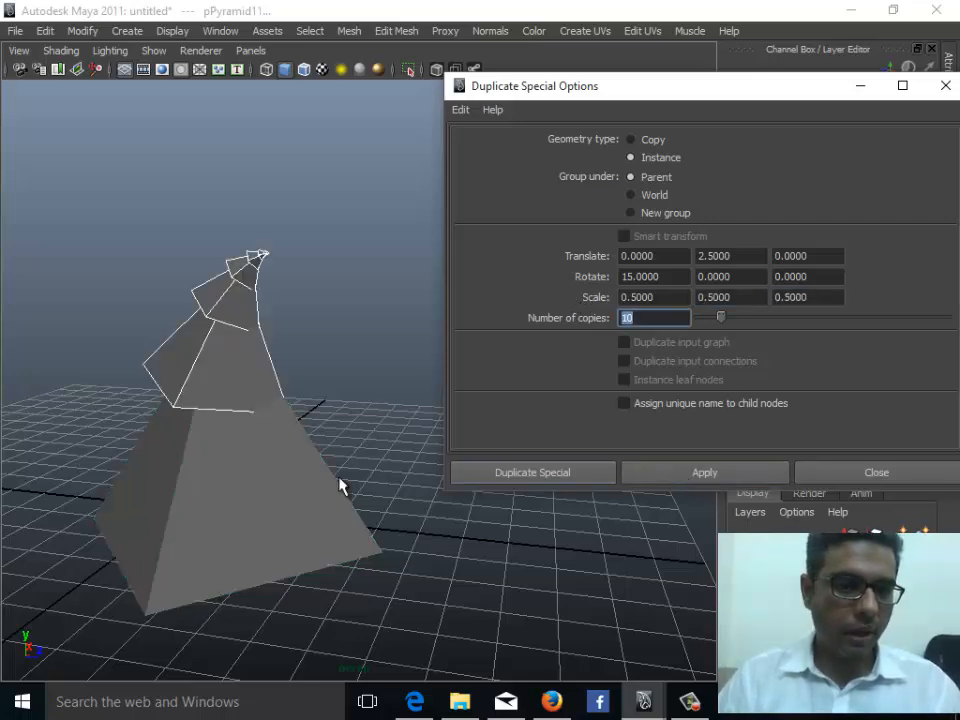
- Undo the scaled instance duplication
left_click_drag(296, 492, 336, 510, "alt")
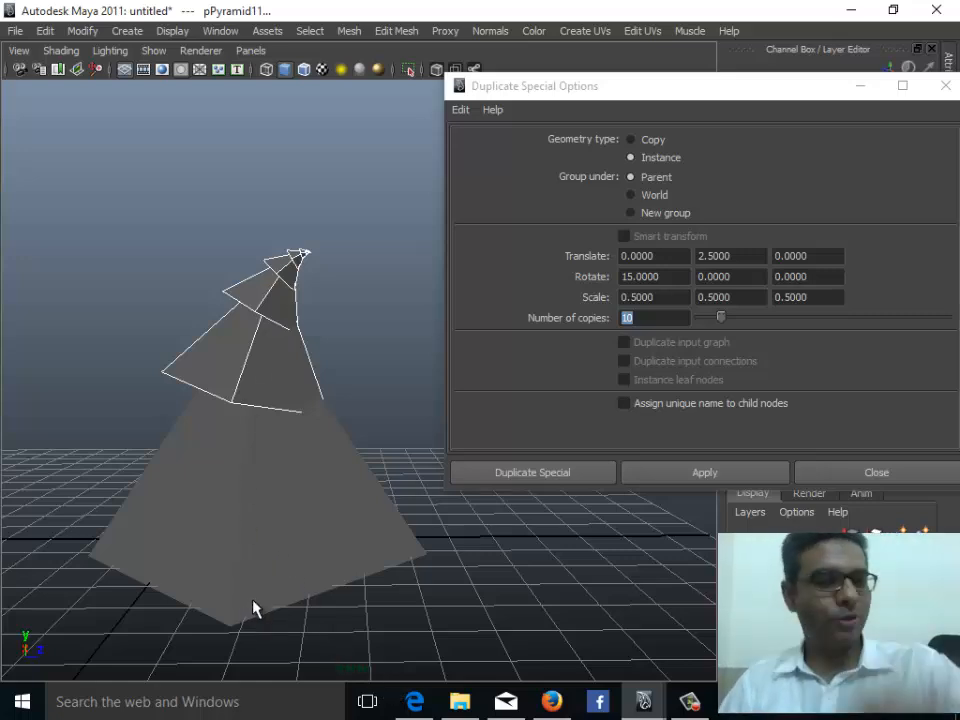
middle_click_drag(362, 362, 277, 350, "alt")
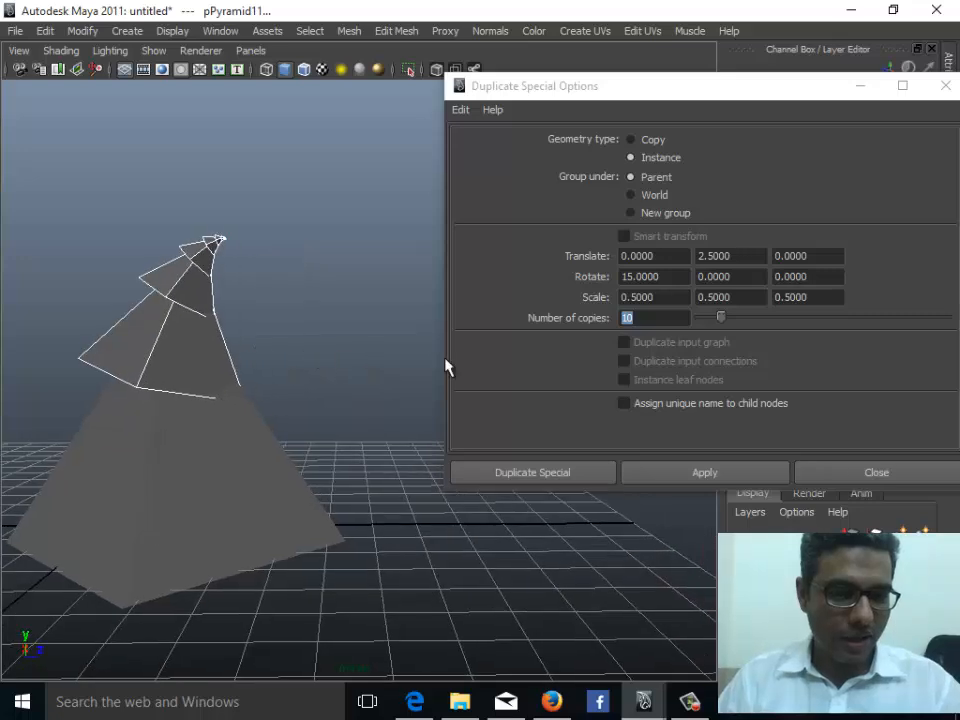
key("ctrl+z")
- Set Y translation to 1.5, X rotation to 20 and number of copies to 20, then apply the duplication
left_click_drag(735, 257, 668, 257)
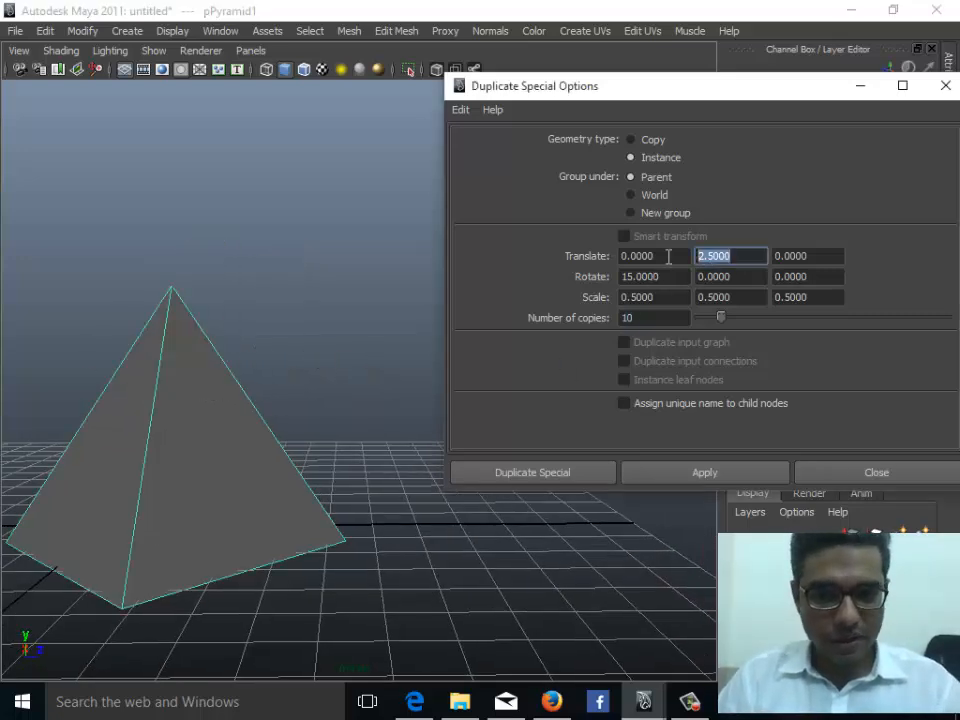
type("1.5")
key("Tab")
key("Tab")
type("20")
key("Tab")
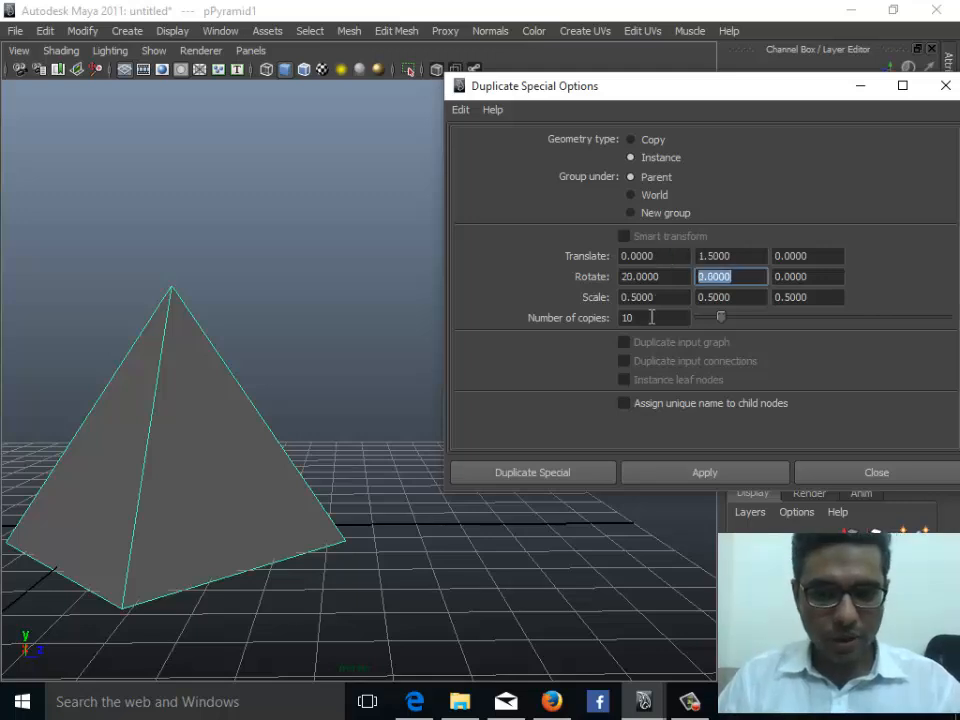
left_click_drag(643, 320, 610, 317)
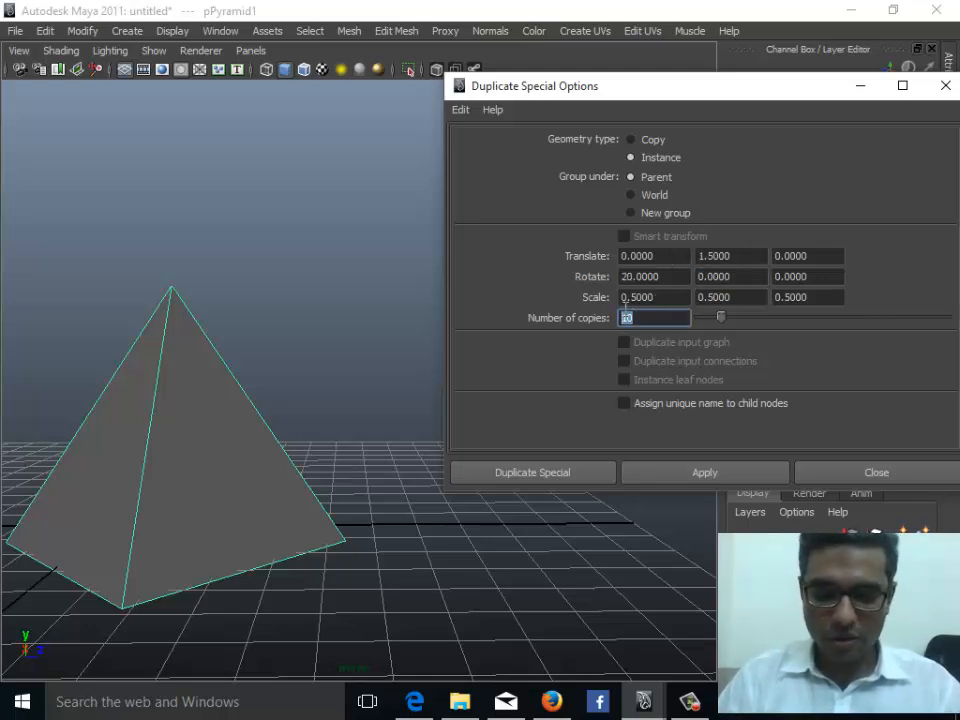
type("20")
left_click(713, 476)
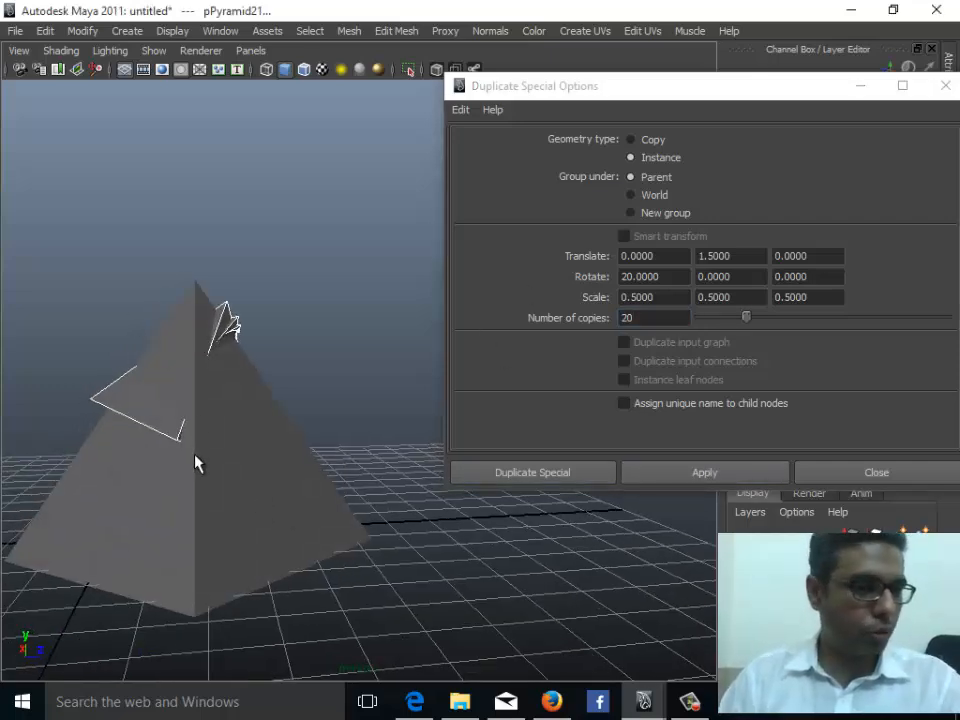
- Undo the twenty-copy duplication, reapply it with a Y translation of 3.5, and close the Duplicate Special dialog
key("ctrl+z")
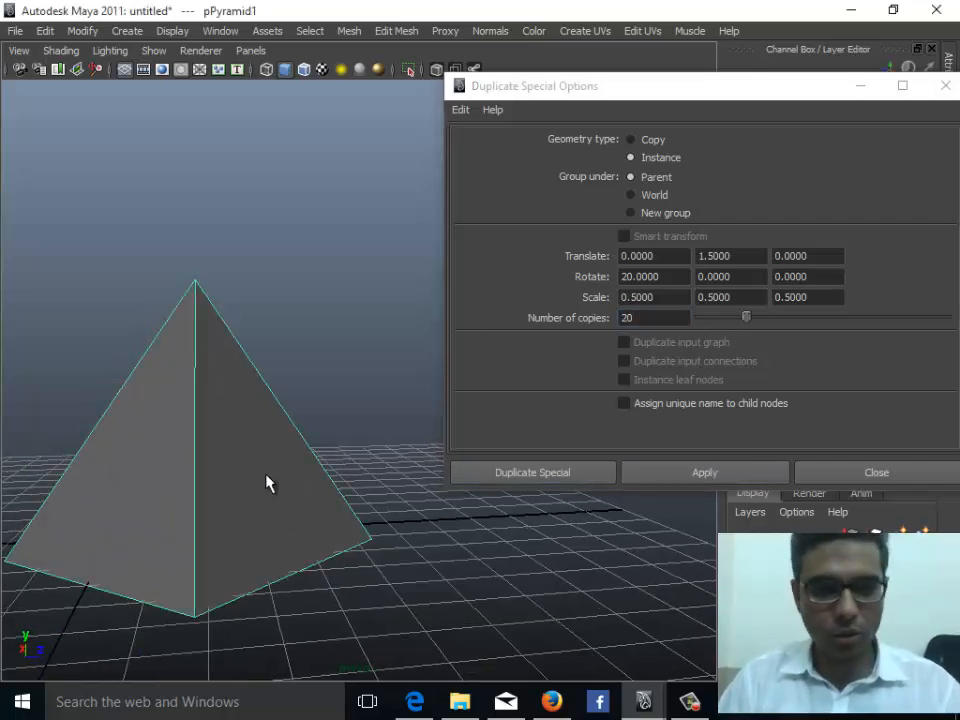
double_click(703, 257)
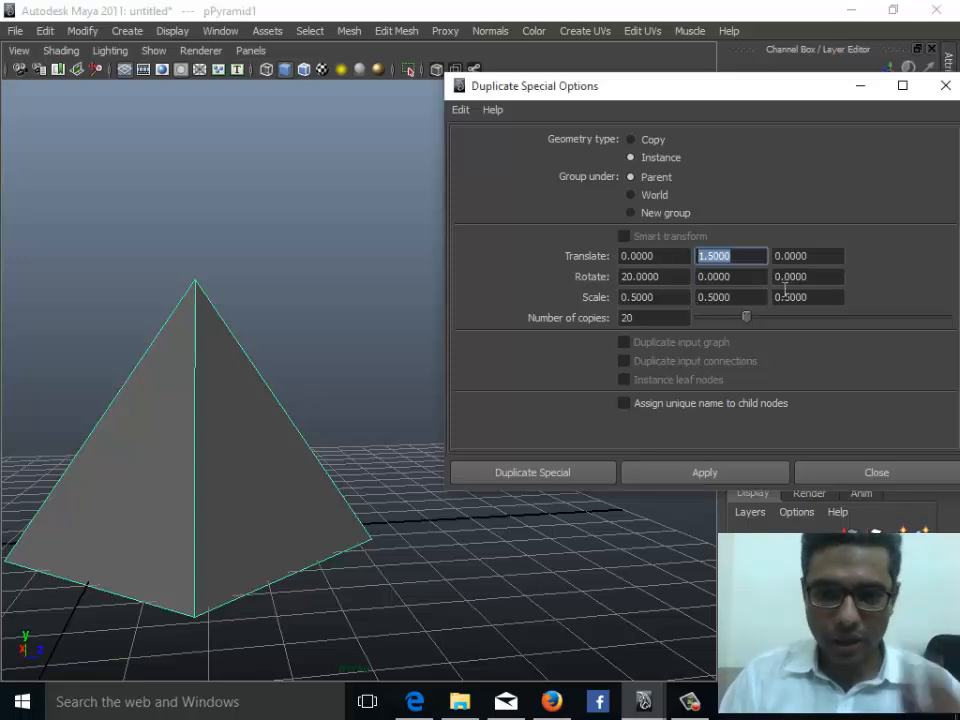
type("3.5")
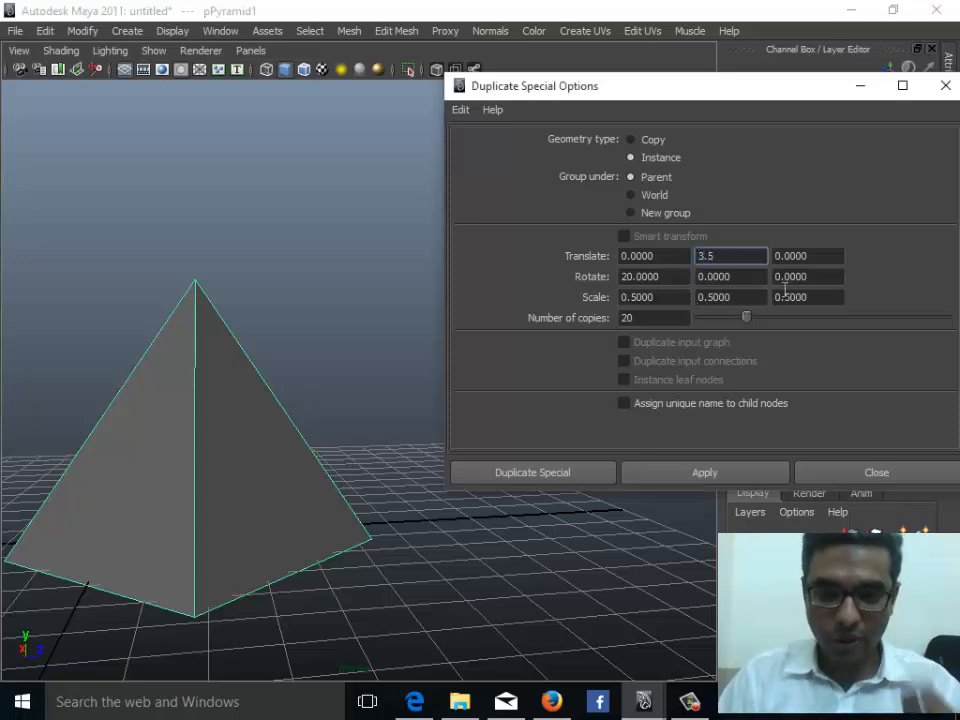
left_click(681, 471)
left_click_drag(212, 354, 213, 432, "alt")
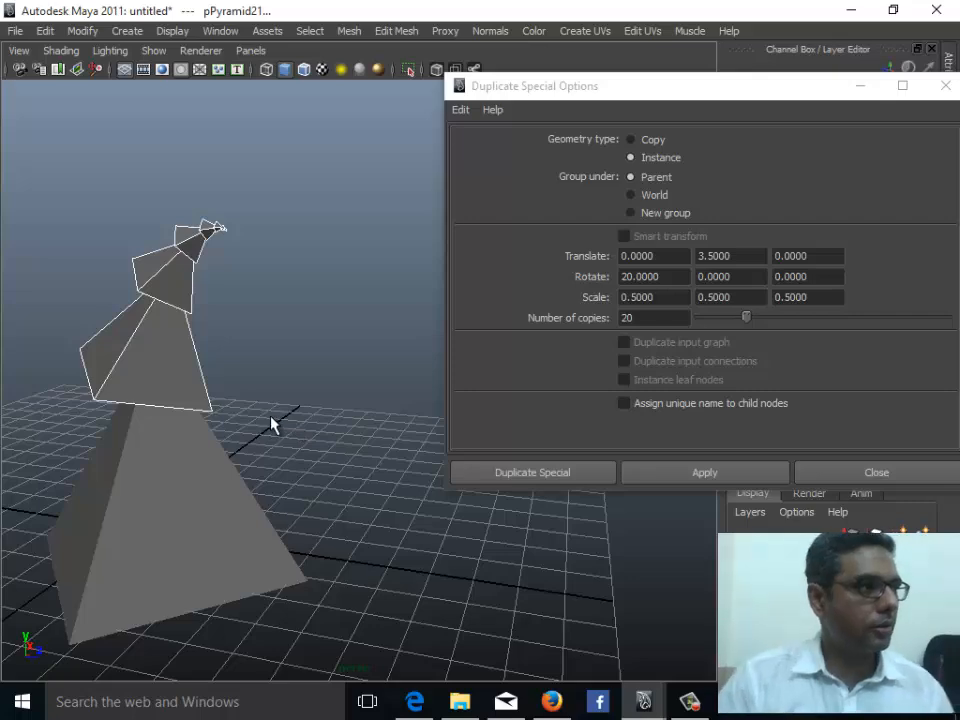
left_click(880, 474)
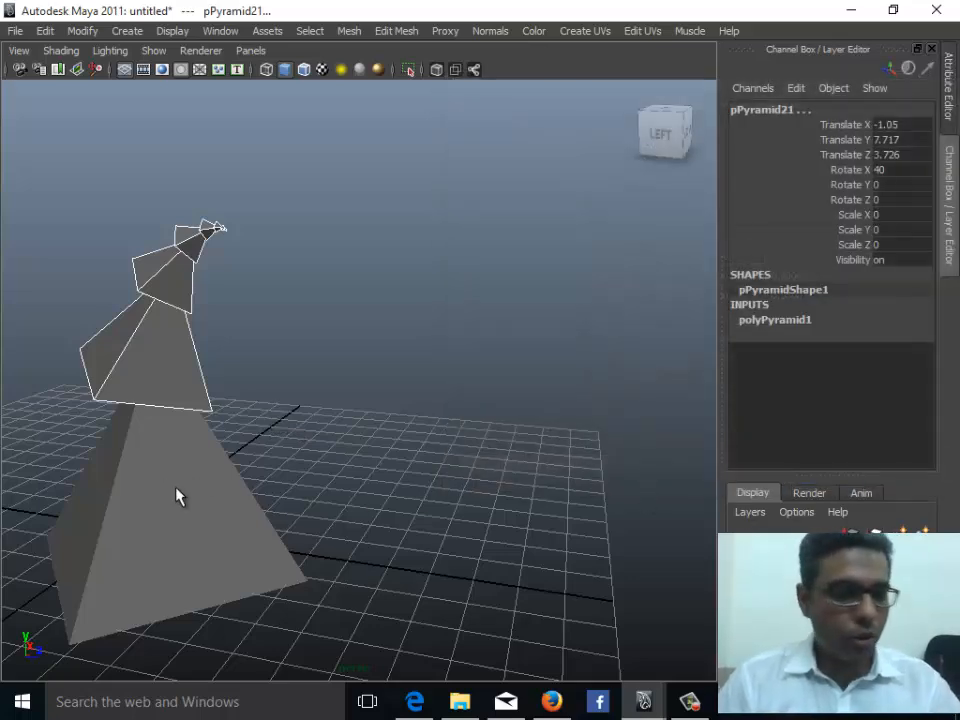
- Select individual instanced pyramids and inspect their transform and input attributes
left_click_drag(178, 495, 450, 390, "alt")
left_click(332, 233)
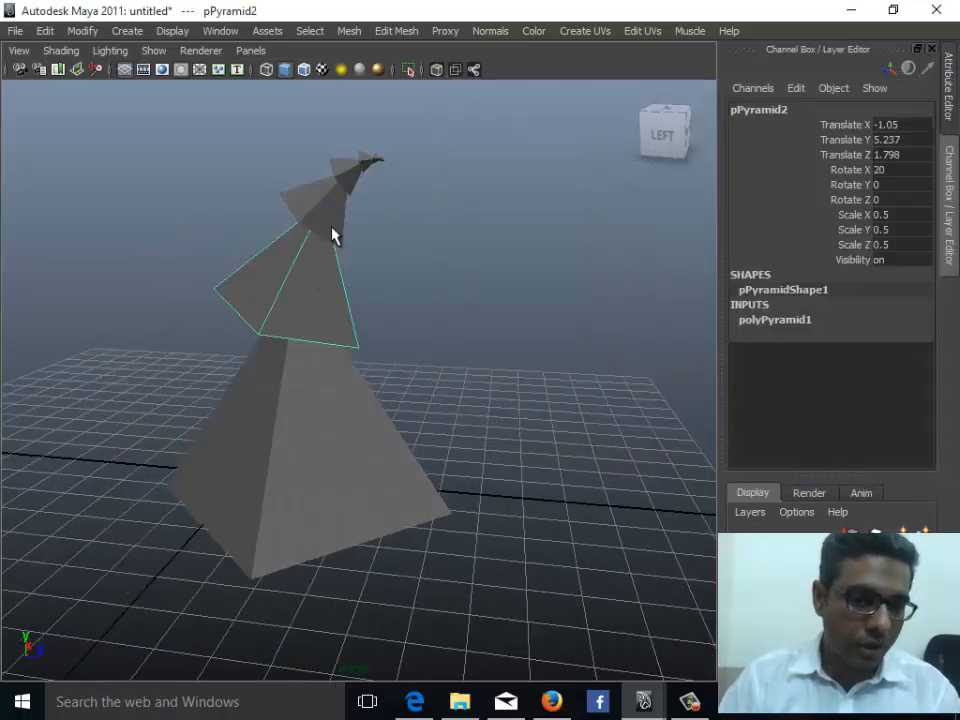
left_click(318, 212)
left_click(790, 321)
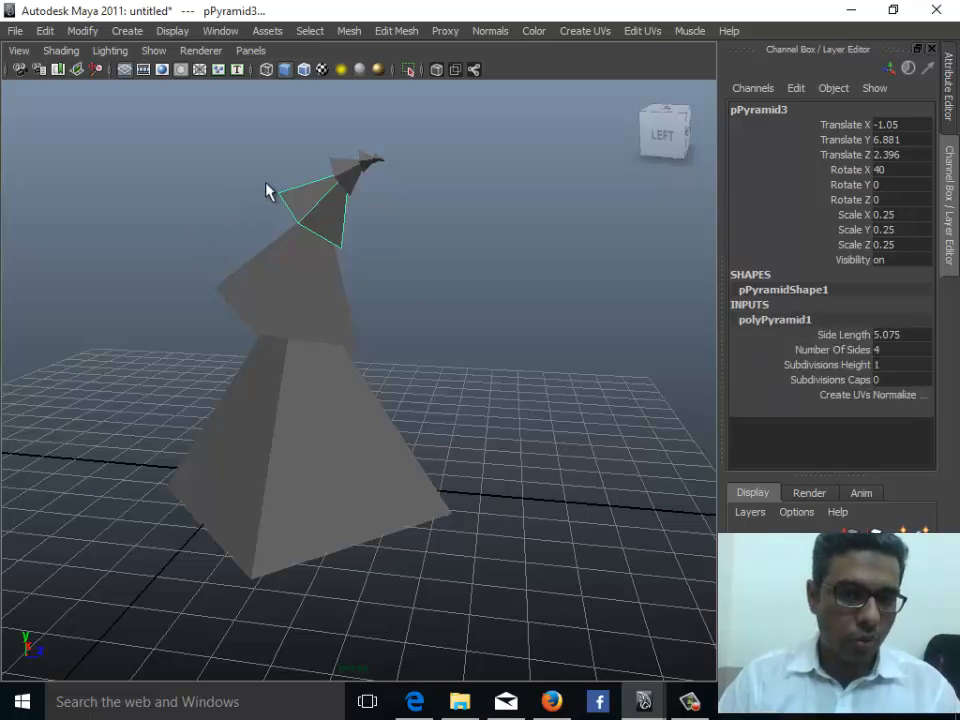
key("ctrl+shift+d")
key("ctrl+shift+d")
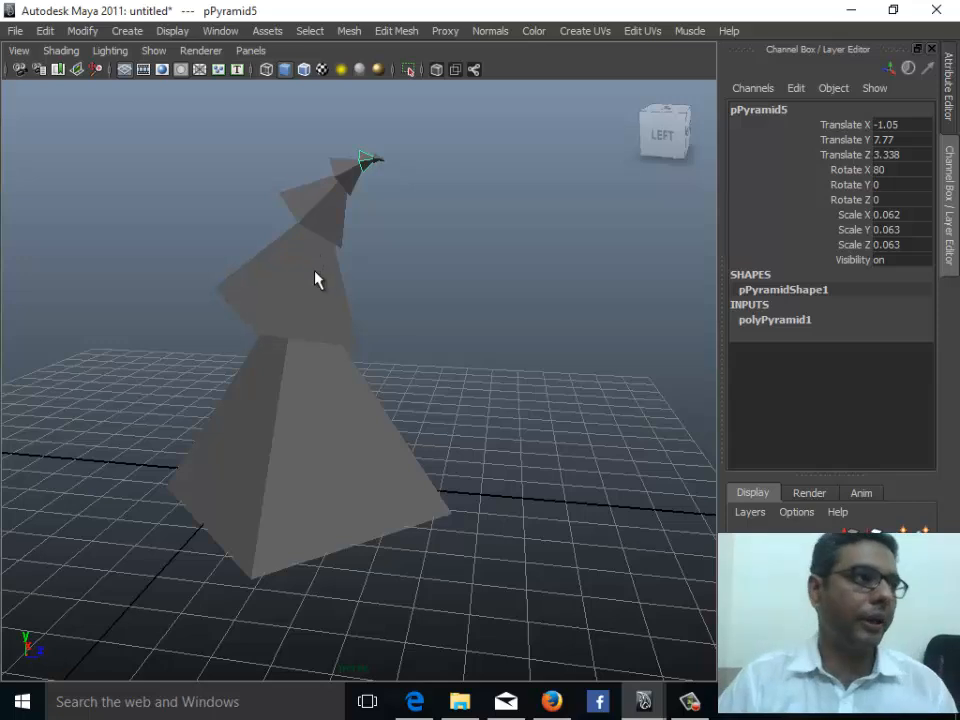
- Try moving a vertex of one of the small instanced pyramids
left_click(283, 308)
right_click_drag(281, 304, 210, 292)
left_click(214, 290)
mouse_move(214, 290)
left_mouse_down()
mouse_move(212, 304)
mouse_move(223, 277)
mouse_move(209, 302)
left_mouse_up()
key("ctrl+z")
right_click_drag(347, 184, 313, 186)
left_click(358, 199)
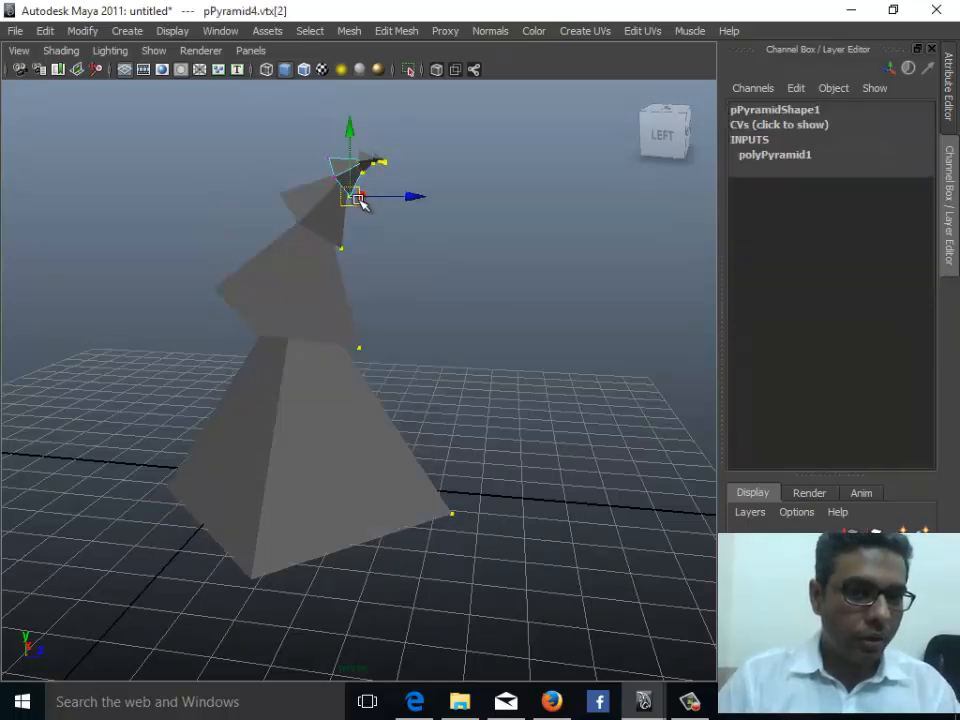
left_click_drag(360, 199, 360, 226)
key("ctrl+z")
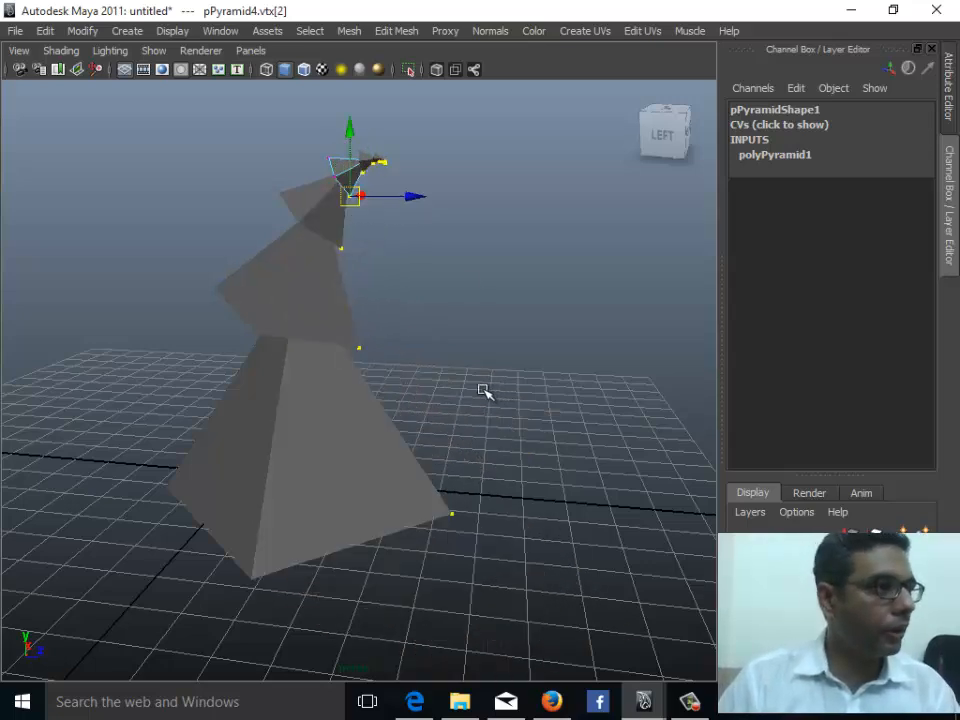
- Return to object selection and select an instance to show its shared polyPyramid1 input
left_click(304, 69)
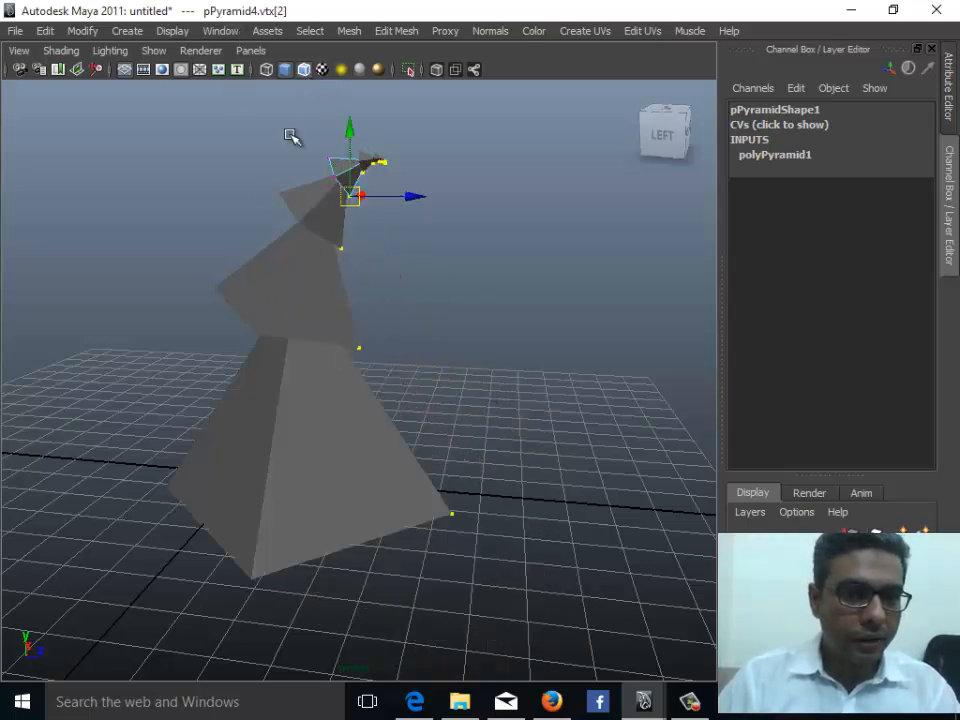
left_click(310, 290)
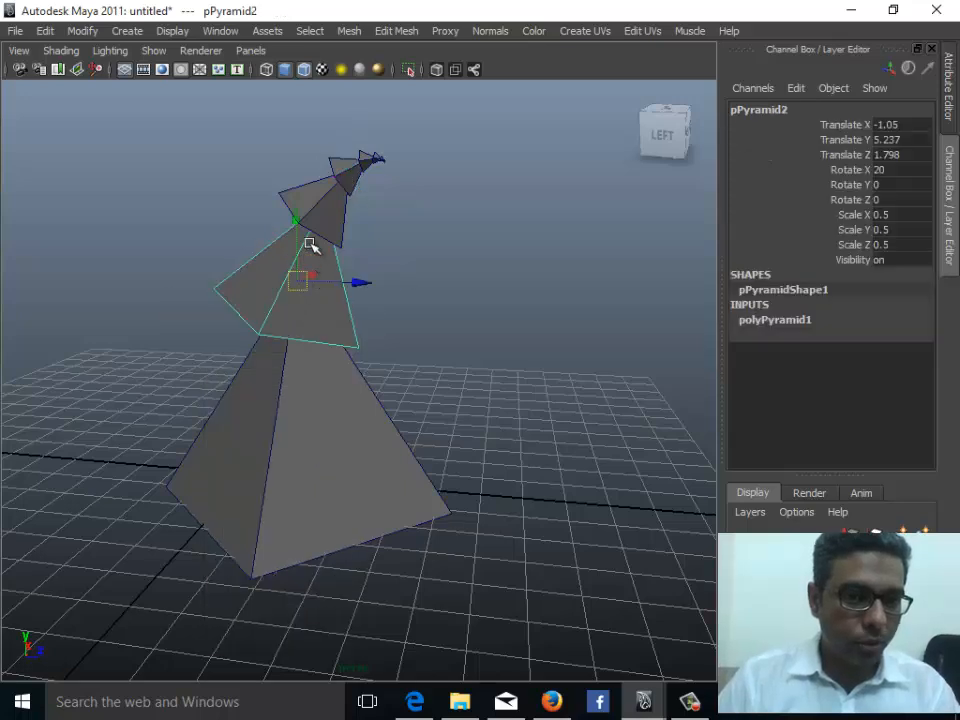
left_click(756, 319)
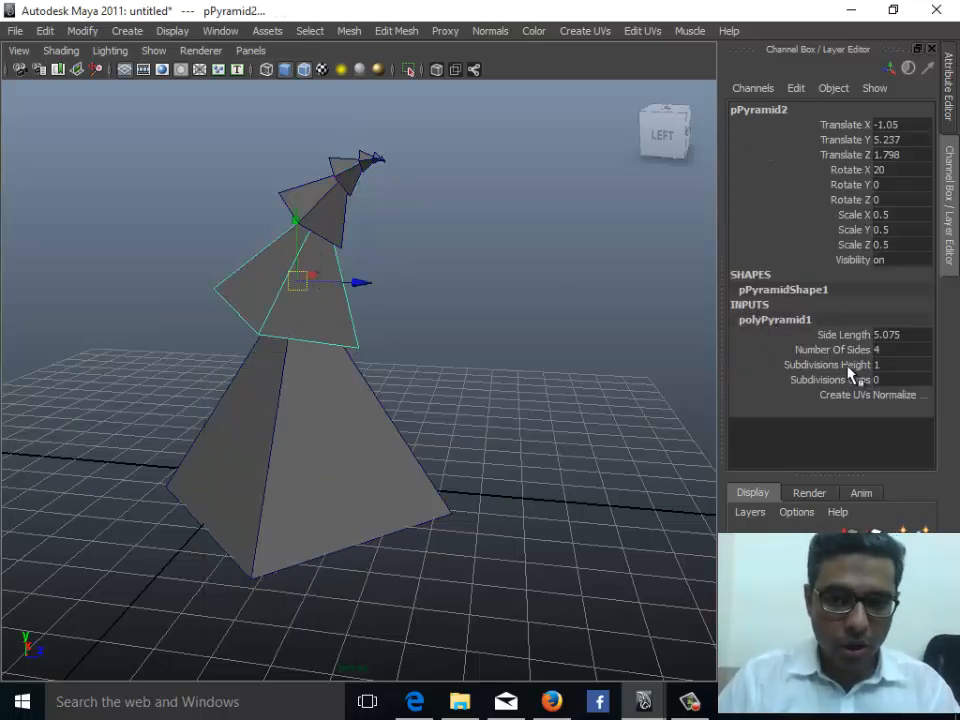
left_click(333, 200)
key("shift+d")
left_click(775, 319)
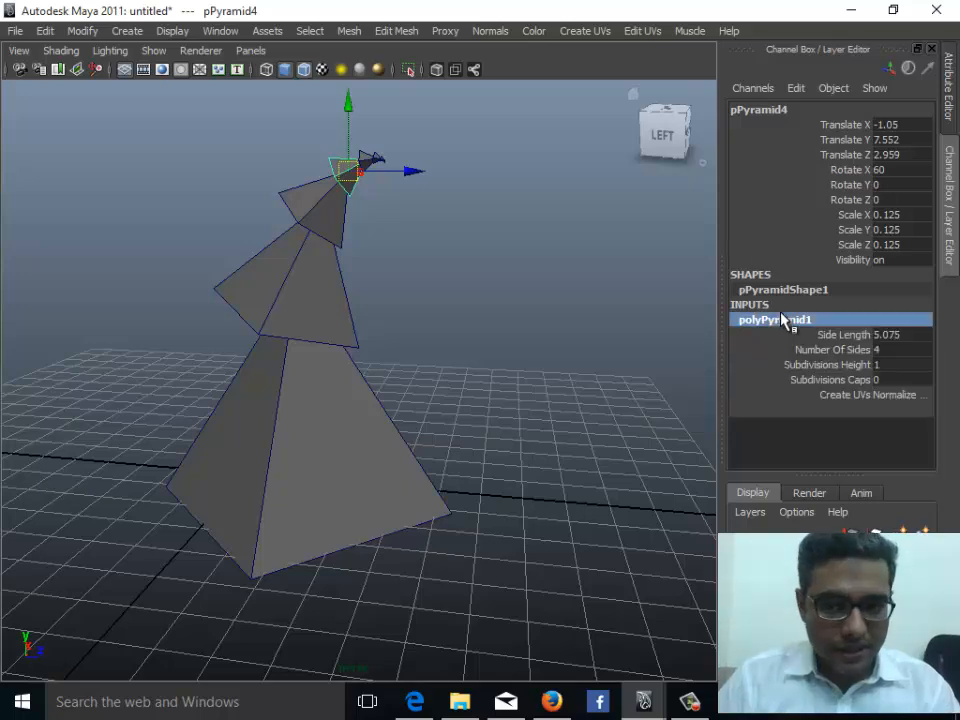
- Examine the polyPyramid1 construction attributes such as Number Of Sides, Subdivisions Height and Subdivisions Caps
left_click(833, 349)
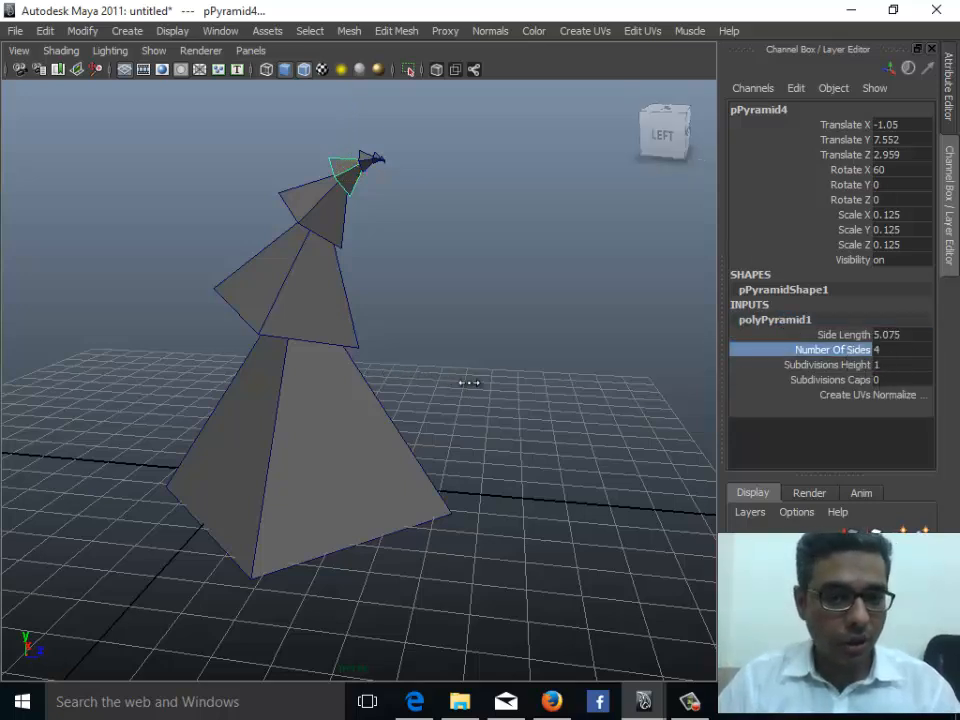
left_click(826, 364)
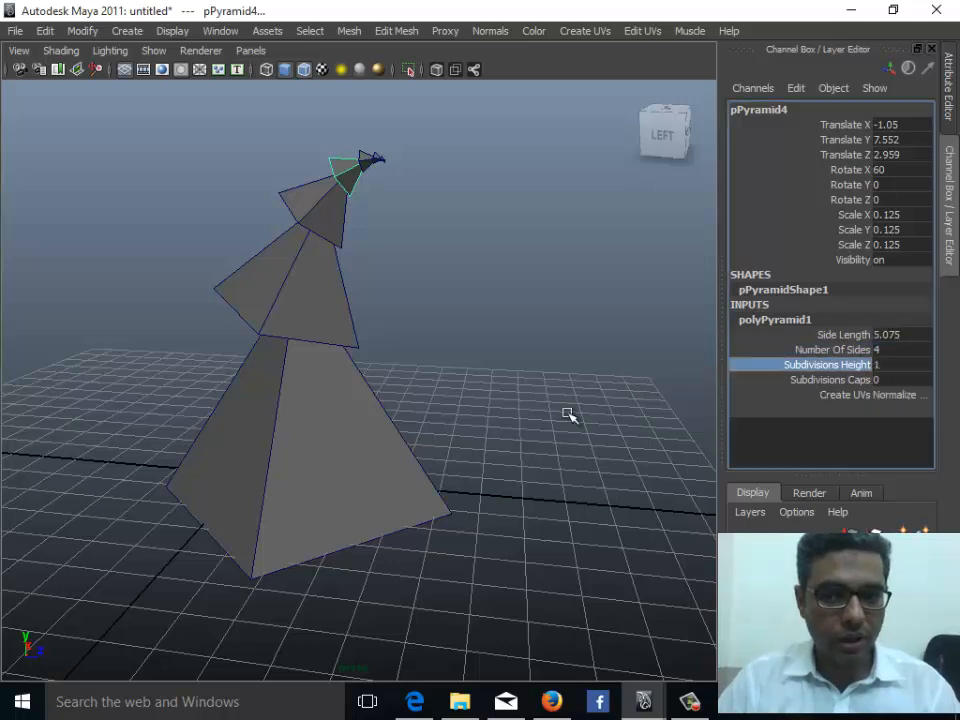
middle_click_drag(568, 414, 440, 429)
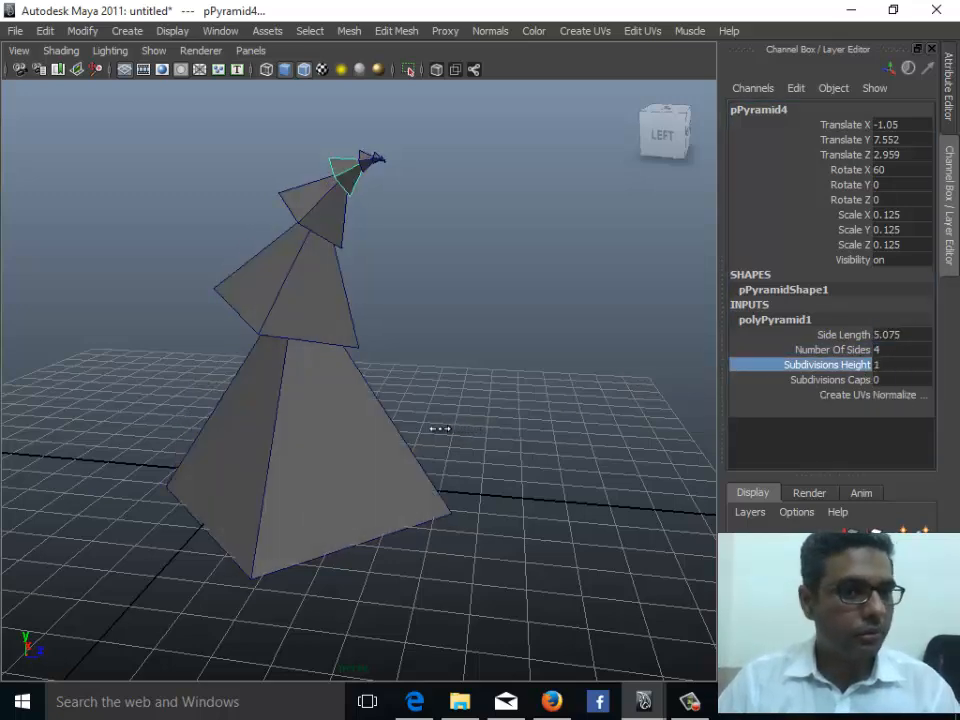
left_click(832, 349)
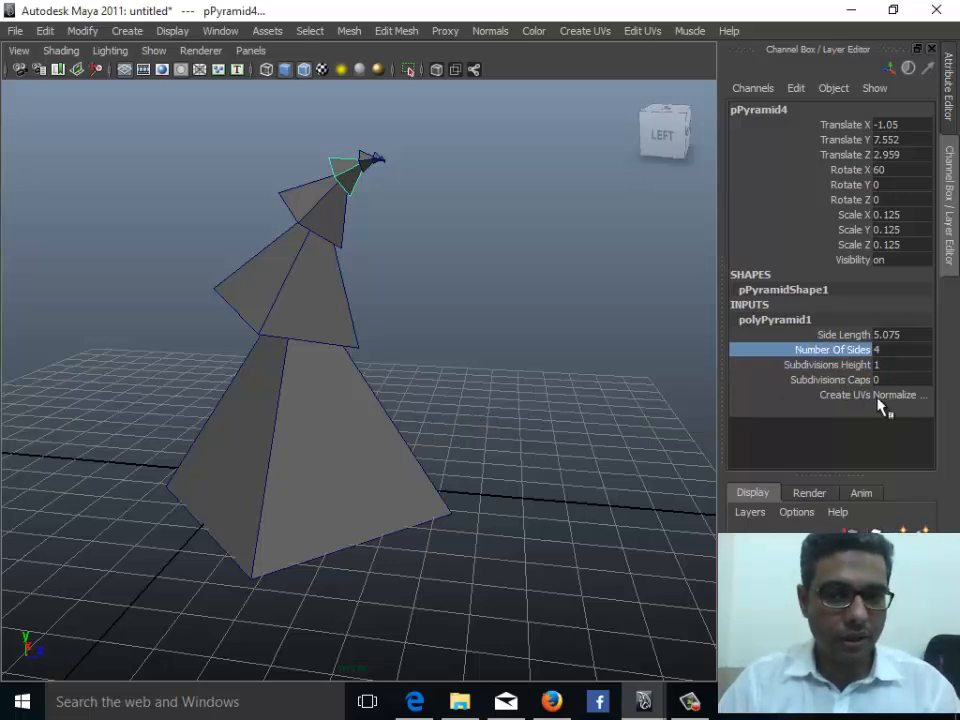
left_click(840, 396)
left_click(850, 380)
middle_click_drag(531, 427, 489, 422)
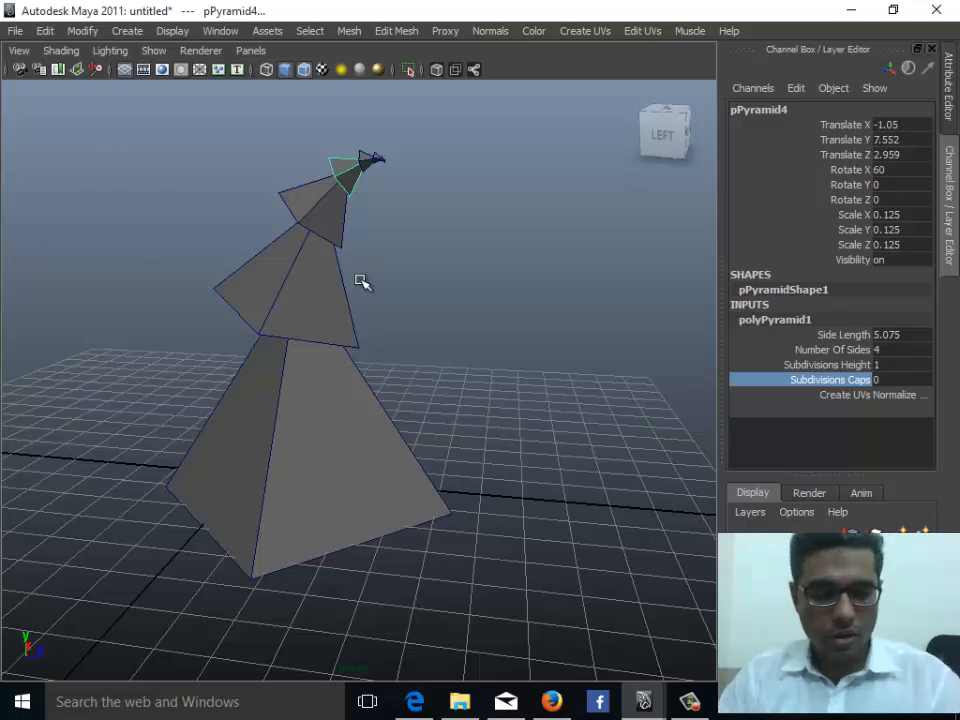